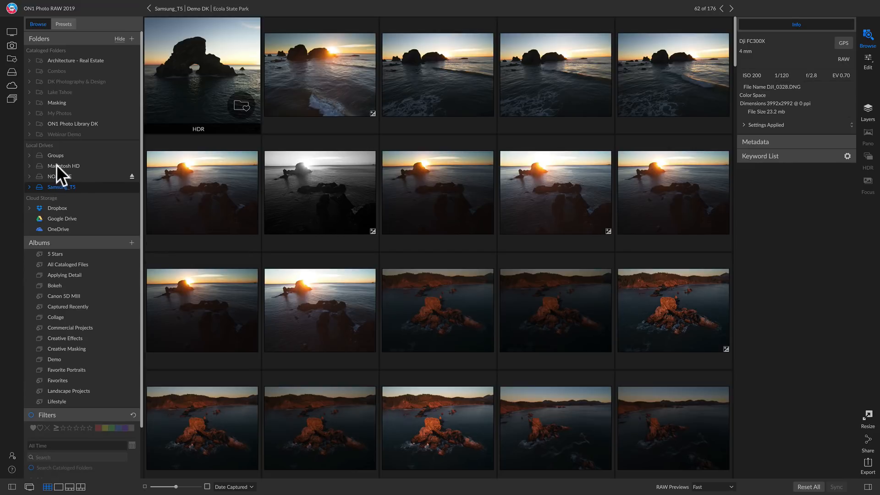
Step: Open the DCIM/100MSDCF folder on the NO NAME memory card and skim through its photo thumbnails
{"action": "left_click", "coordinate": [60, 176]}
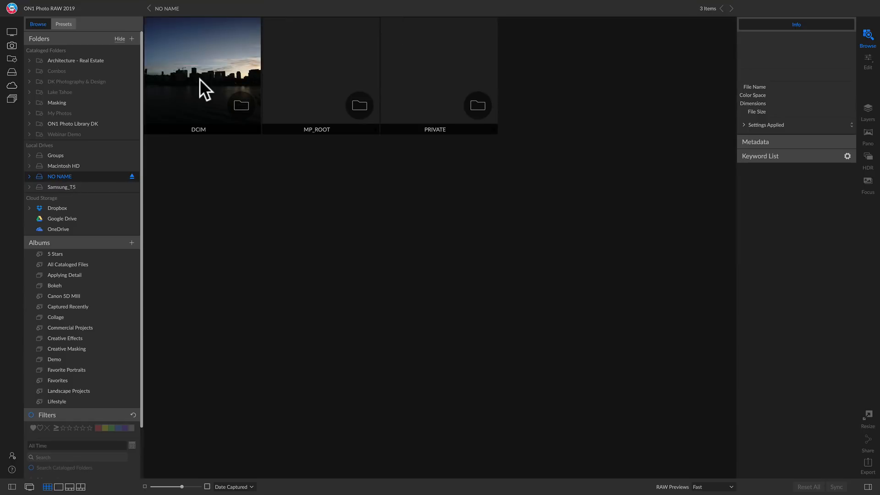
{"action": "double_click", "coordinate": [202, 75]}
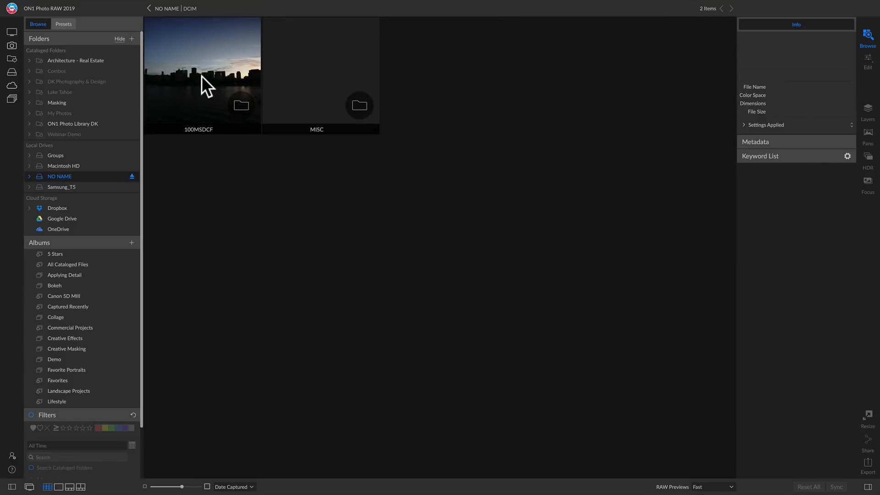
{"action": "double_click", "coordinate": [202, 76]}
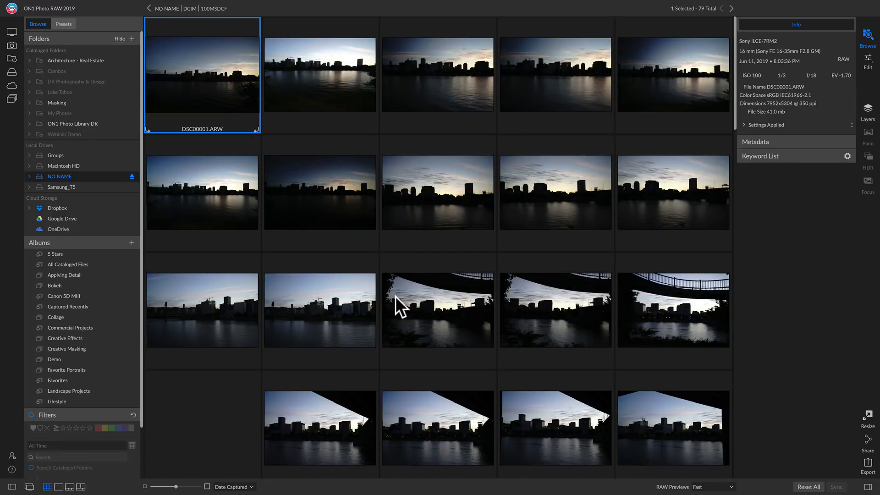
{"action": "scroll", "coordinate": [395, 297], "scroll_direction": "down", "scroll_amount": 20}
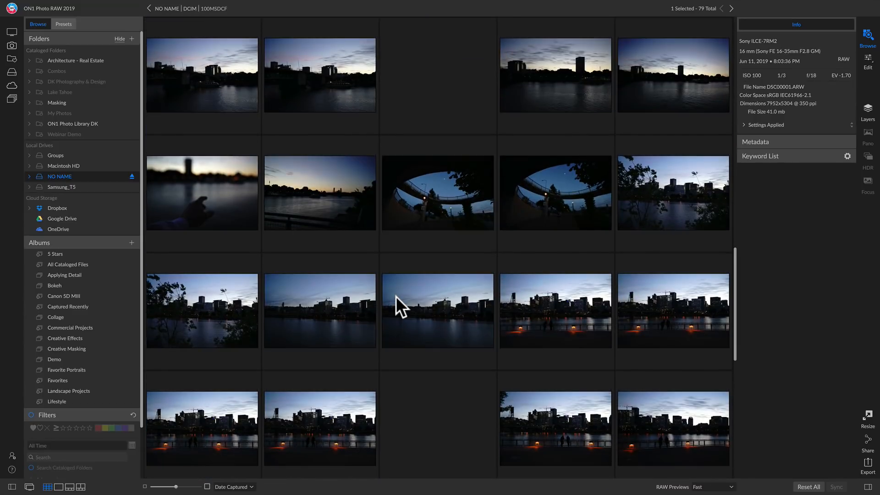
{"action": "scroll", "coordinate": [396, 294], "scroll_direction": "up", "scroll_amount": 20}
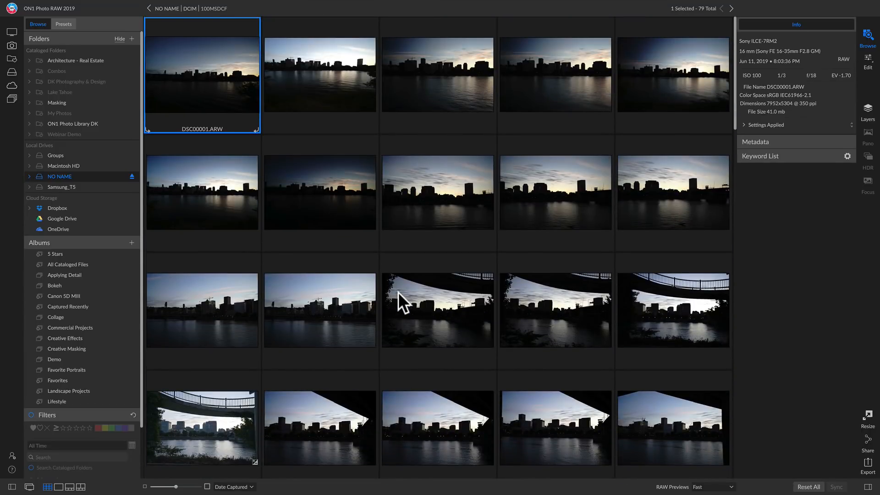
Step: Try excluding photos DSC00004 and DSC00005 from an import of the card, include them again and cancel the import
{"action": "mouse_move", "coordinate": [151, 3]}
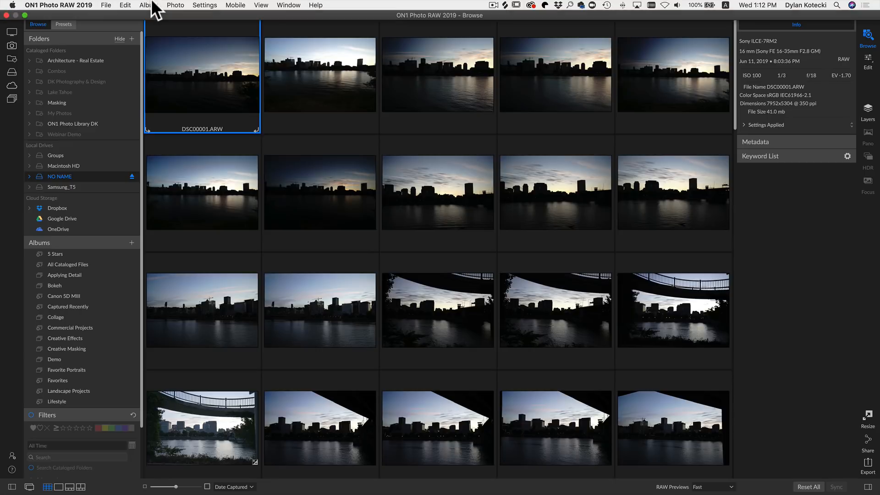
{"action": "left_click", "coordinate": [106, 5]}
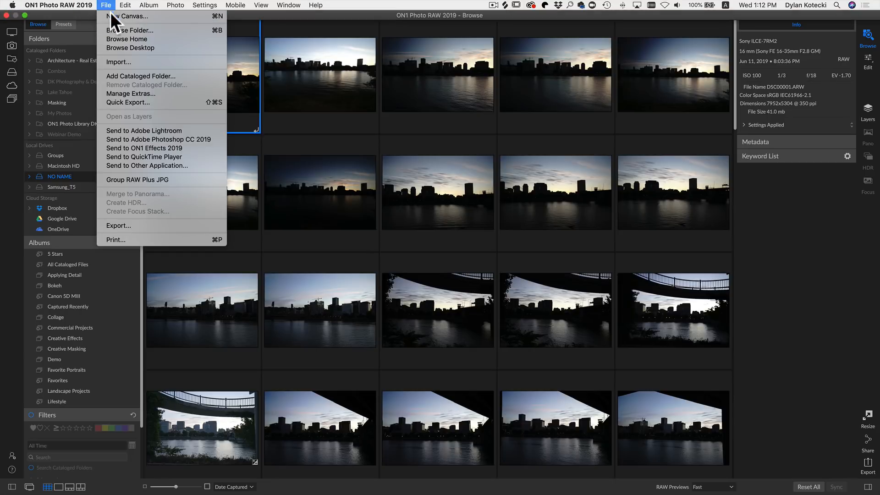
{"action": "left_click", "coordinate": [133, 60]}
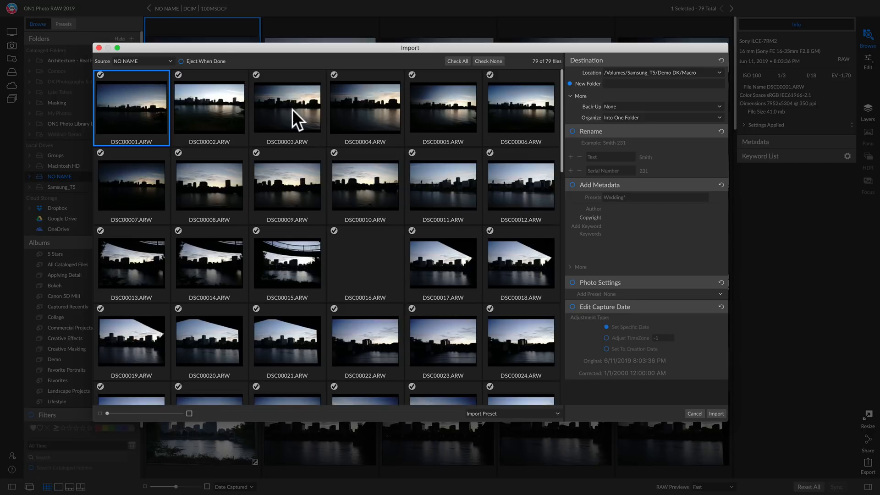
{"action": "left_click", "coordinate": [412, 75]}
{"action": "left_click", "coordinate": [333, 75]}
{"action": "left_click", "coordinate": [411, 75]}
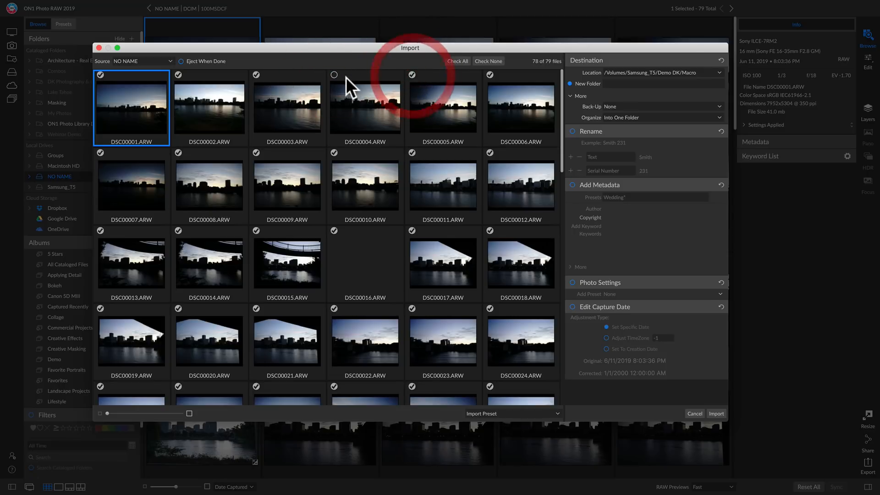
{"action": "left_click", "coordinate": [333, 75]}
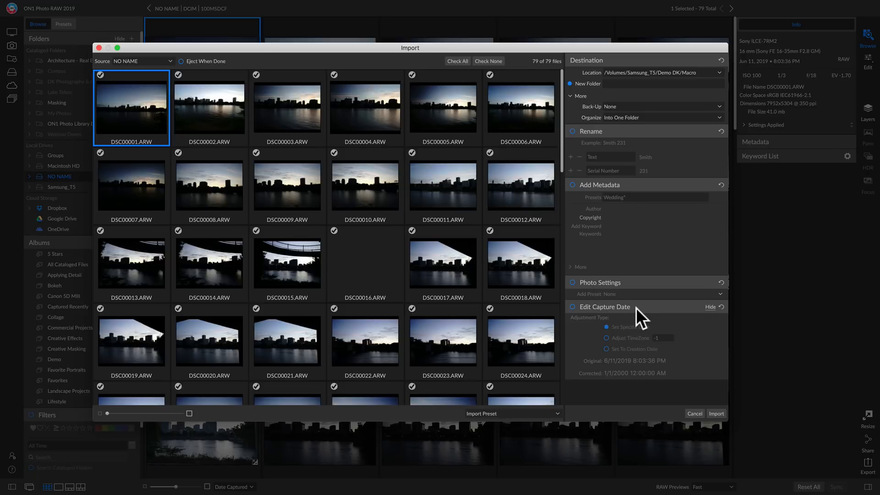
{"action": "left_click", "coordinate": [695, 413]}
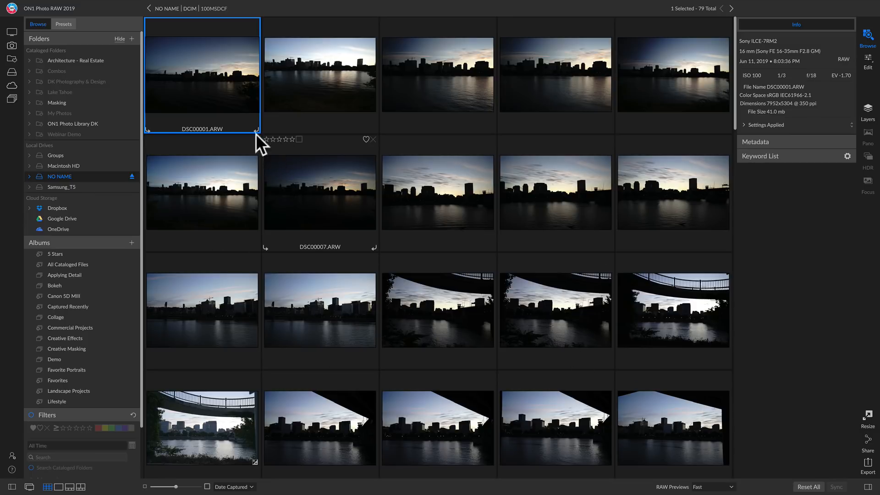
Step: Open DSC00001.ARW in the filmstrip view and page through the first dozen photos and back to the first one
{"action": "double_click", "coordinate": [205, 83]}
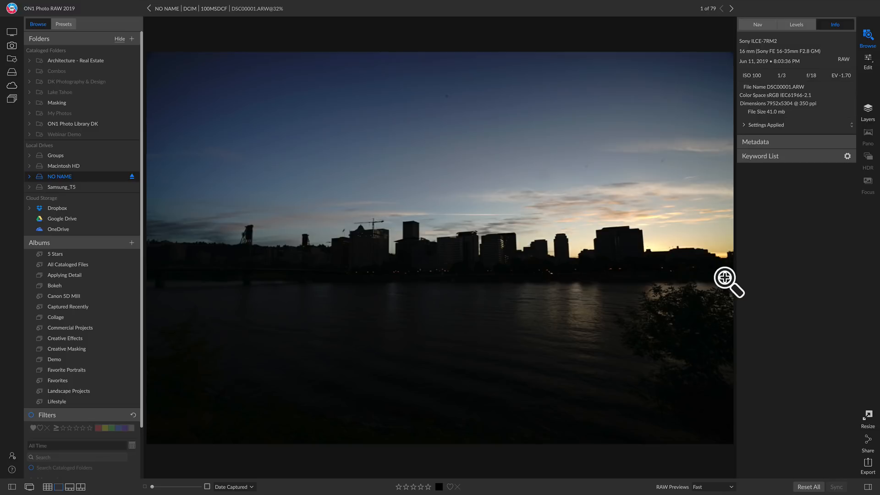
{"action": "key", "text": "f"}
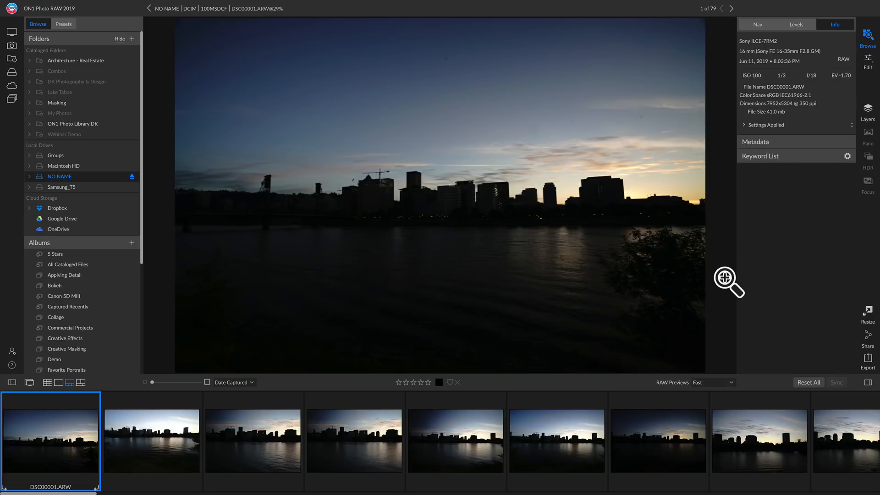
{"action": "key", "text": "Right"}
{"action": "key", "text": "Right"}
{"action": "key", "text": "Right"}
{"action": "key", "text": "Right"}
{"action": "key", "text": "Right"}
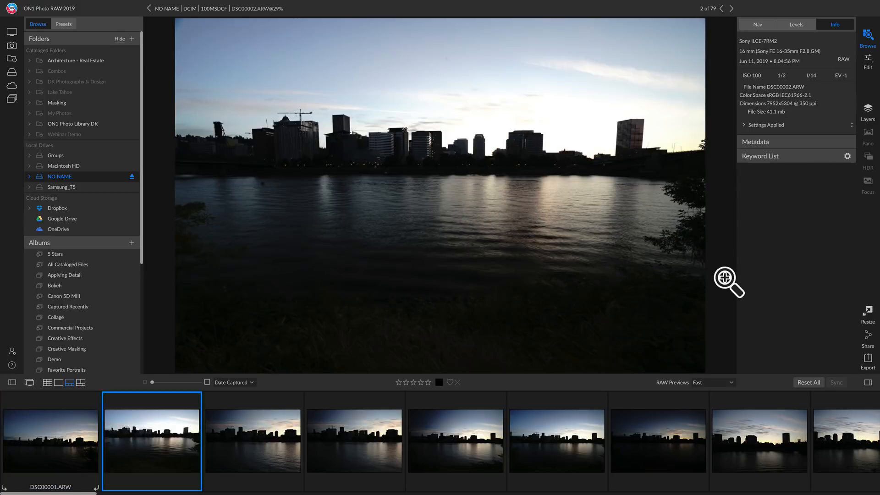
{"action": "key", "text": "Right"}
{"action": "key", "text": "Right"}
{"action": "key", "text": "Right"}
{"action": "key", "text": "Right"}
{"action": "key", "text": "Right"}
{"action": "key", "text": "Right"}
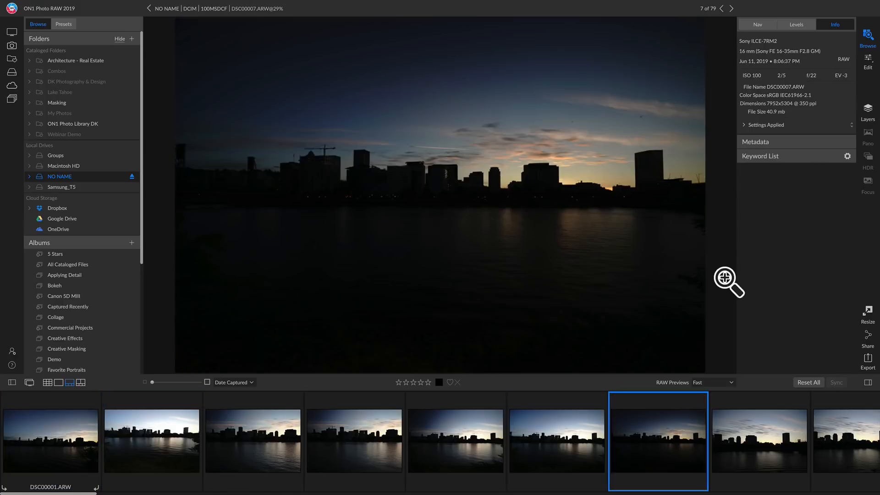
{"action": "key", "text": "Left"}
{"action": "key", "text": "Left"}
{"action": "key", "text": "Left"}
{"action": "key", "text": "Left"}
{"action": "key", "text": "Left"}
{"action": "key", "text": "Left"}
{"action": "key", "text": "Left"}
{"action": "key", "text": "Left"}
{"action": "key", "text": "Left"}
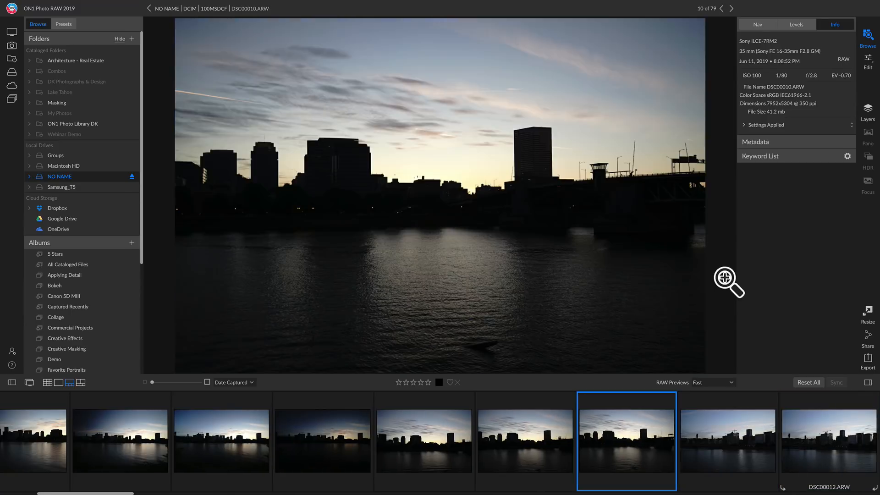
{"action": "key", "text": "Left"}
{"action": "key", "text": "Left"}
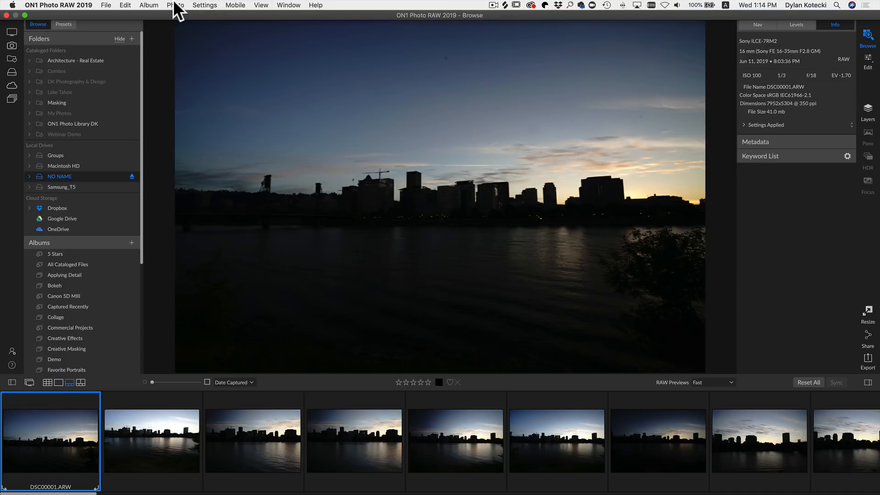
Step: Rate photos DSC00001 to DSC00029, giving 4, 6, 7, 10, 13, 14, 17, 18, 22, 24, 25, 28 and 29 five stars, the rest one
{"action": "left_click", "coordinate": [175, 5]}
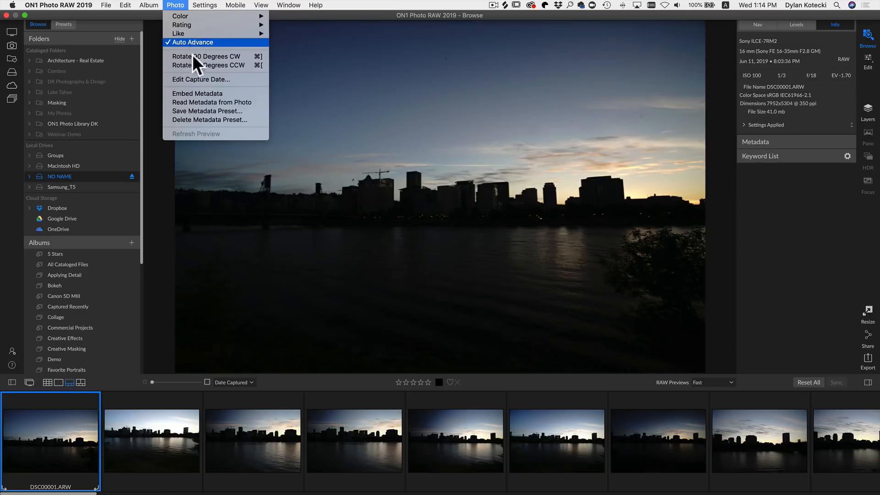
{"action": "left_click", "coordinate": [296, 379]}
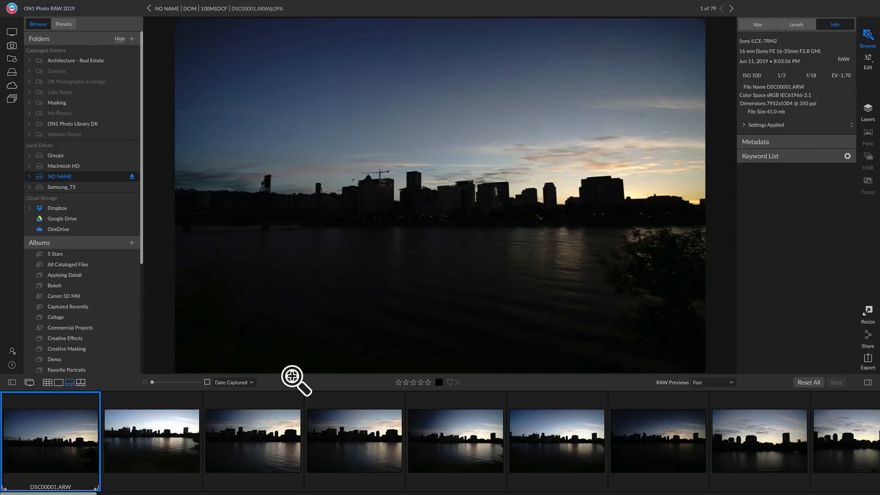
{"action": "key", "text": "Right"}
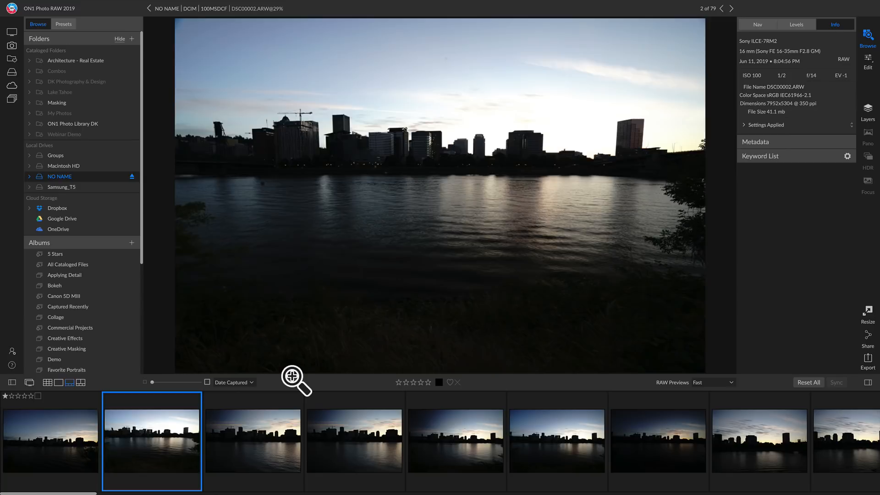
{"action": "key", "text": "Right"}
{"action": "key", "text": "Right"}
{"action": "key", "text": "Right"}
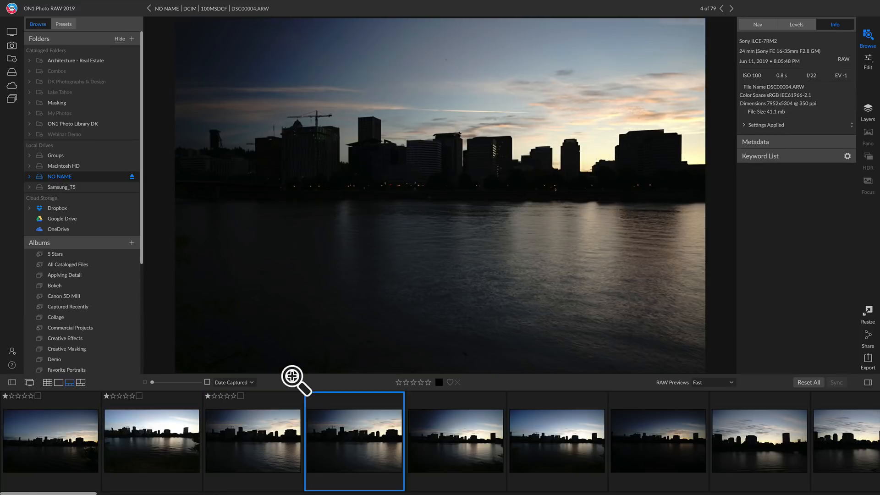
{"action": "key", "text": "Right"}
{"action": "key", "text": "Right"}
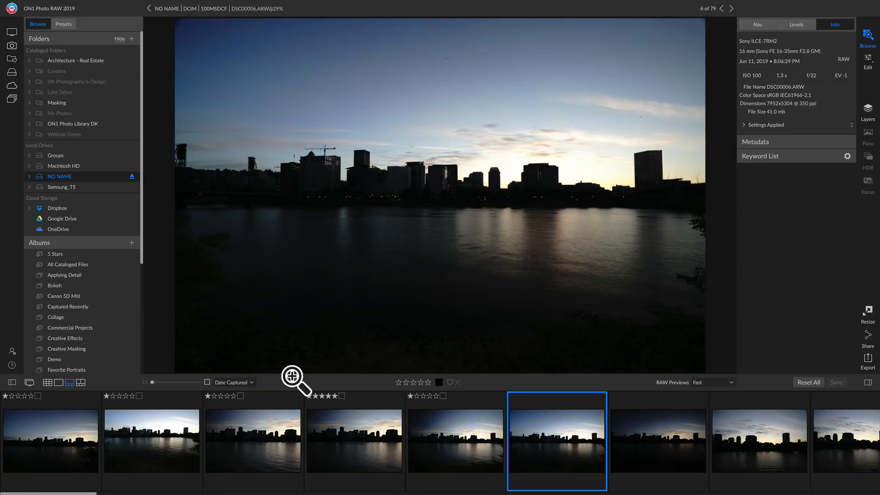
{"action": "key", "text": "Right"}
{"action": "key", "text": "Right"}
{"action": "key", "text": "Right"}
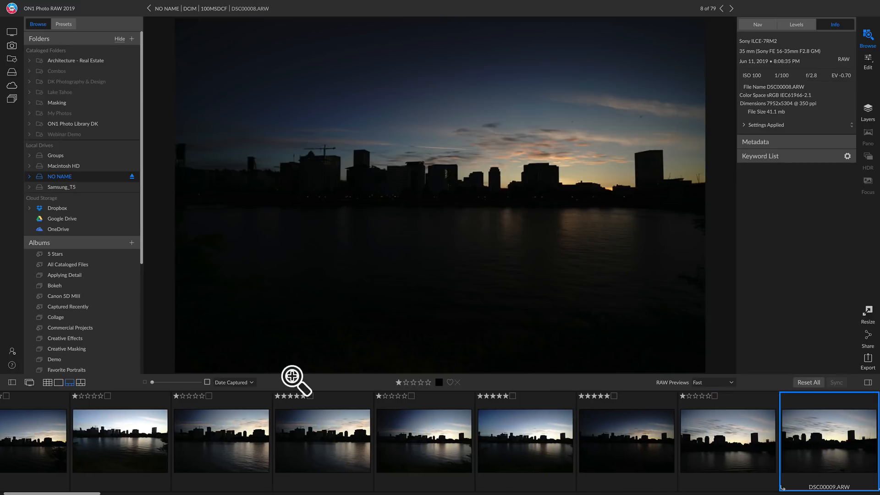
{"action": "key", "text": "Right"}
{"action": "key", "text": "Right"}
{"action": "key", "text": "Right"}
{"action": "key", "text": "Right"}
{"action": "key", "text": "Right"}
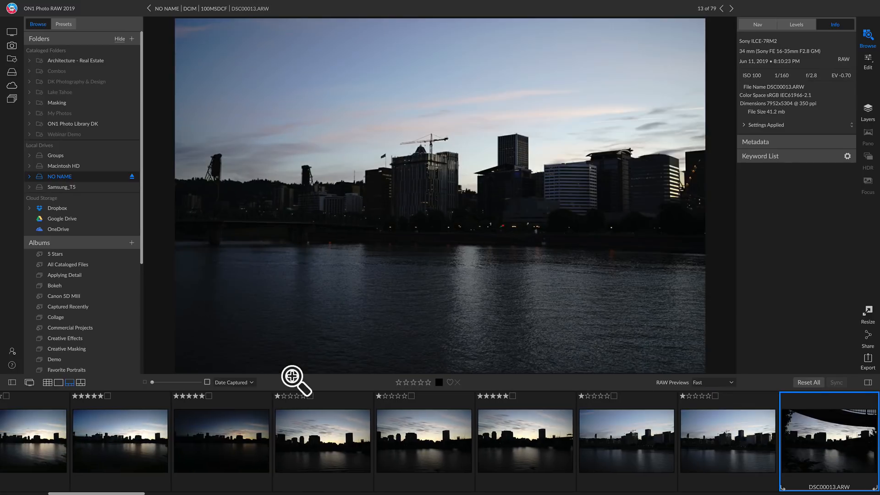
{"action": "key", "text": "Right"}
{"action": "key", "text": "Right"}
{"action": "key", "text": "Right"}
{"action": "key", "text": "Right"}
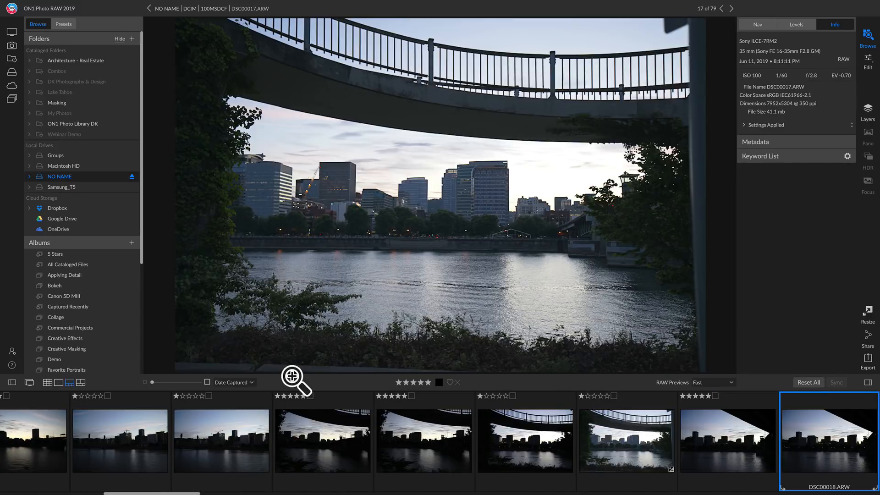
{"action": "key", "text": "Right"}
{"action": "key", "text": "Right"}
{"action": "key", "text": "Right"}
{"action": "key", "text": "Right"}
{"action": "key", "text": "Right"}
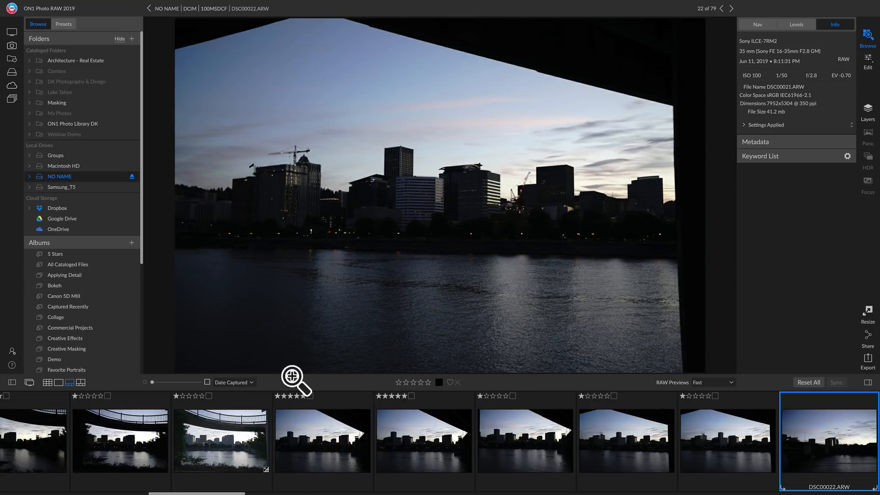
{"action": "key", "text": "Right"}
{"action": "key", "text": "Right"}
{"action": "key", "text": "Right"}
{"action": "key", "text": "Right"}
{"action": "key", "text": "Right"}
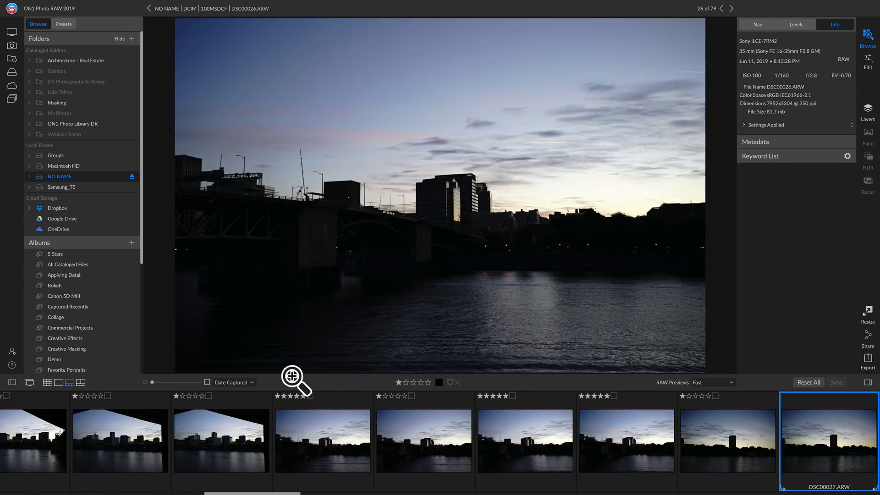
{"action": "key", "text": "Right"}
{"action": "key", "text": "Right"}
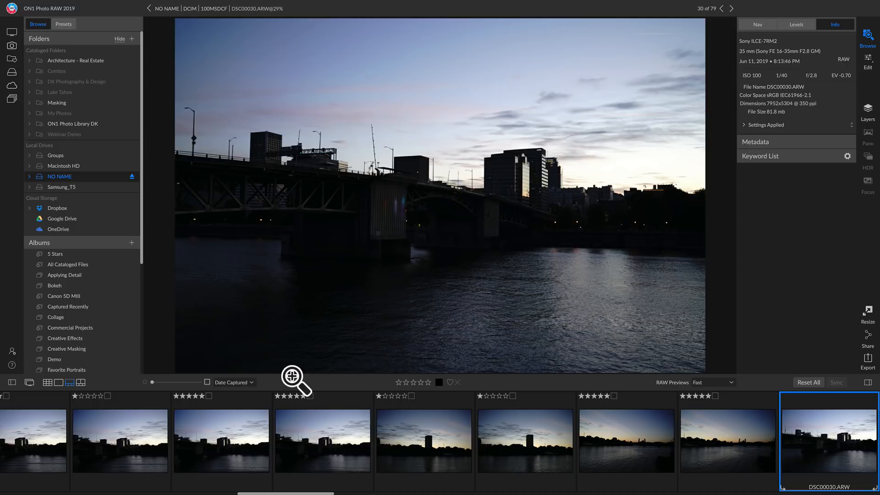
Step: Return from the filmstrip to the thumbnail grid, compare it with the single-photo view, and show the rated photos in the grid
{"action": "key", "text": "g"}
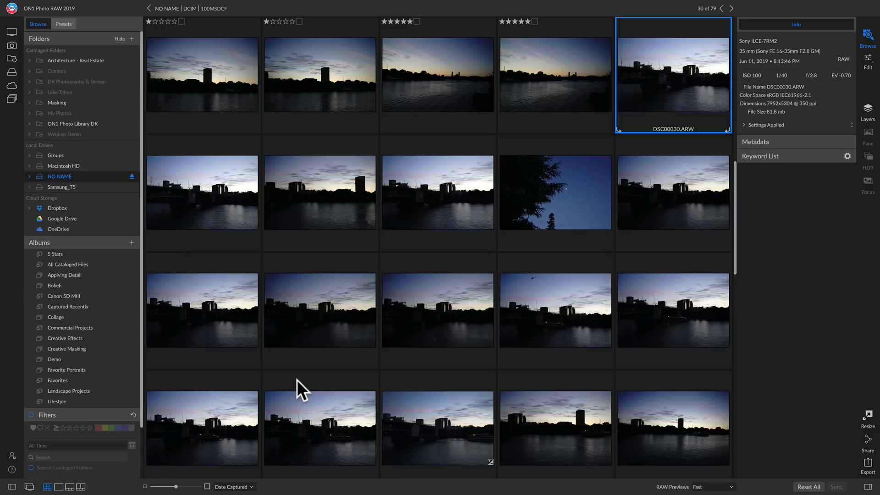
{"action": "key", "text": "d"}
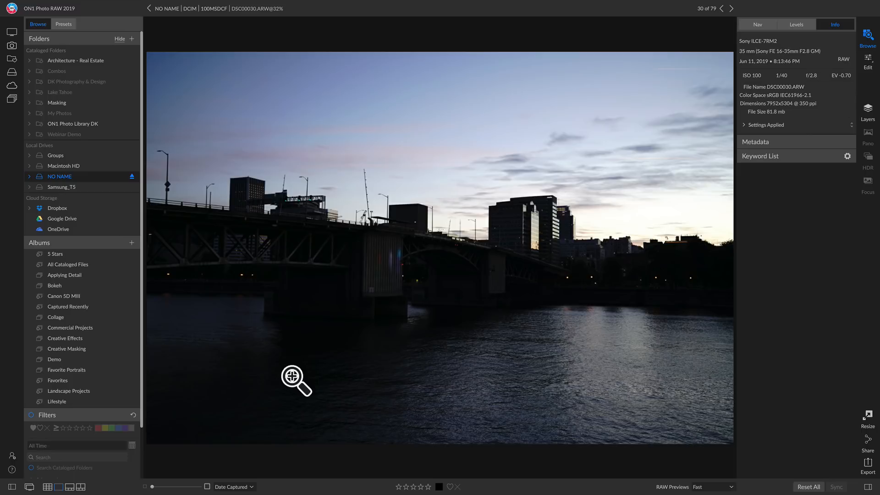
{"action": "key", "text": "g"}
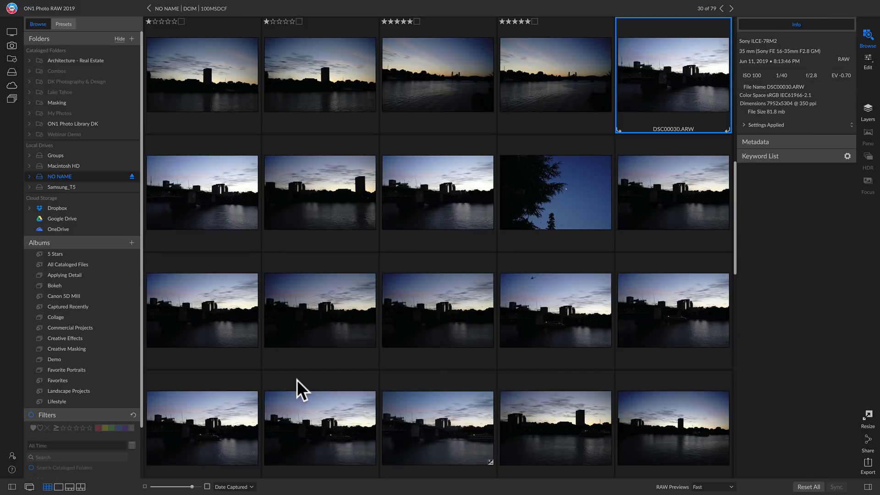
{"action": "scroll", "coordinate": [544, 322], "scroll_direction": "up", "scroll_amount": 6}
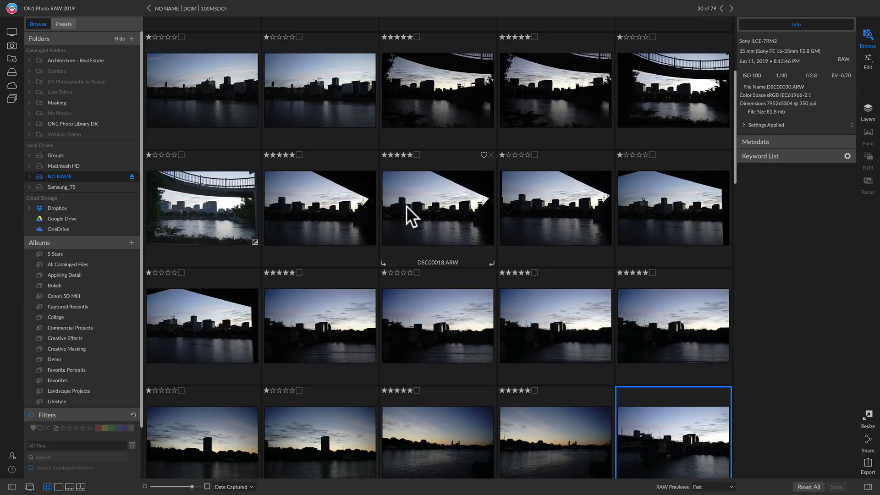
Step: Sort the folder's photos by rating and bring the five-star photos into view
{"action": "left_click", "coordinate": [231, 488]}
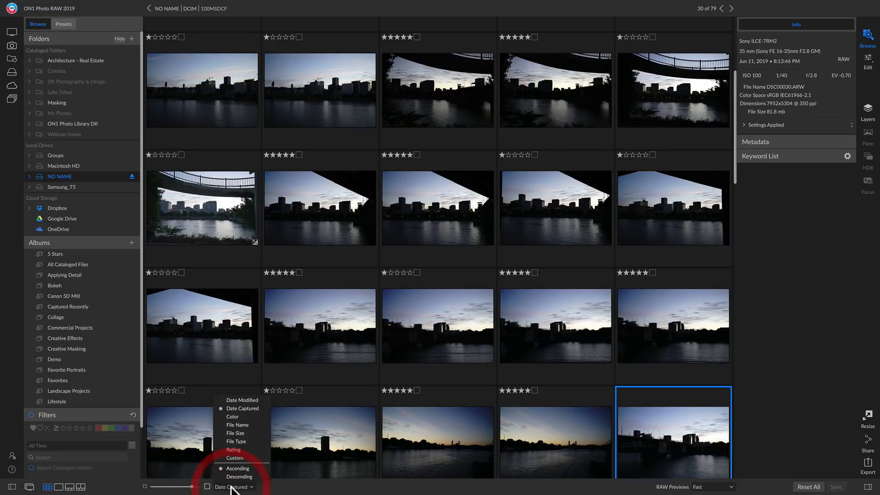
{"action": "left_click", "coordinate": [238, 449]}
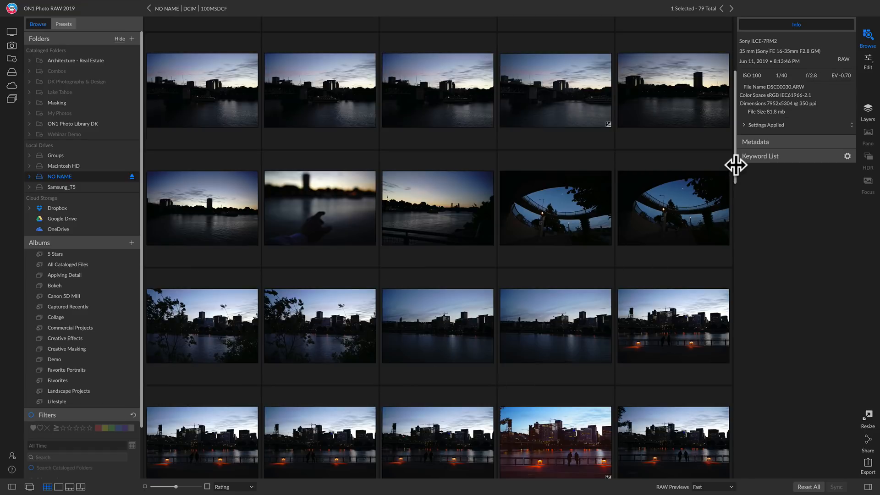
{"action": "left_click_drag", "start_coordinate": [733, 161], "coordinate": [716, 490]}
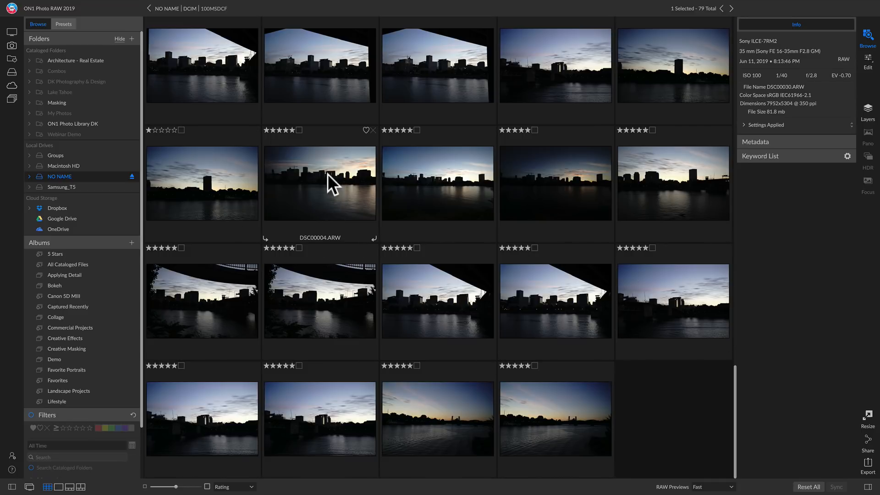
Step: Move the five-star photos from DSC00004.ARW to DSC00029.ARW into a new subfolder named Favorites
{"action": "scroll", "coordinate": [327, 174], "scroll_direction": "up", "scroll_amount": 3}
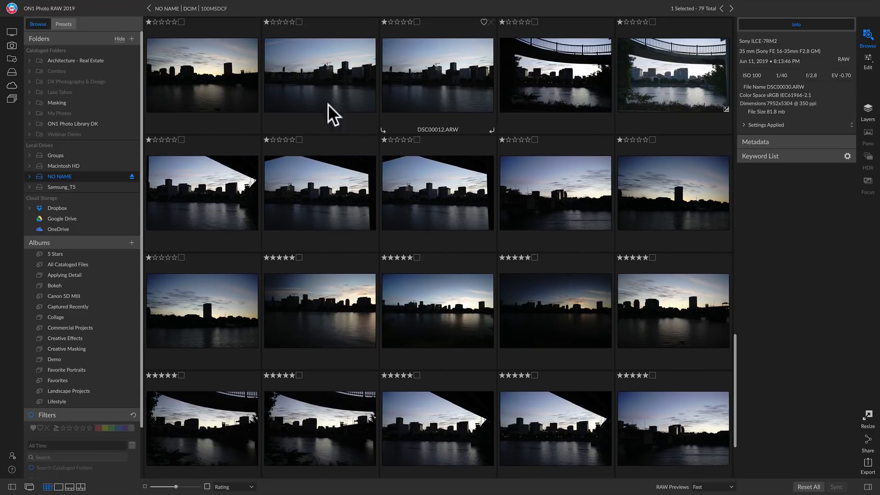
{"action": "scroll", "coordinate": [293, 178], "scroll_direction": "down", "scroll_amount": 3}
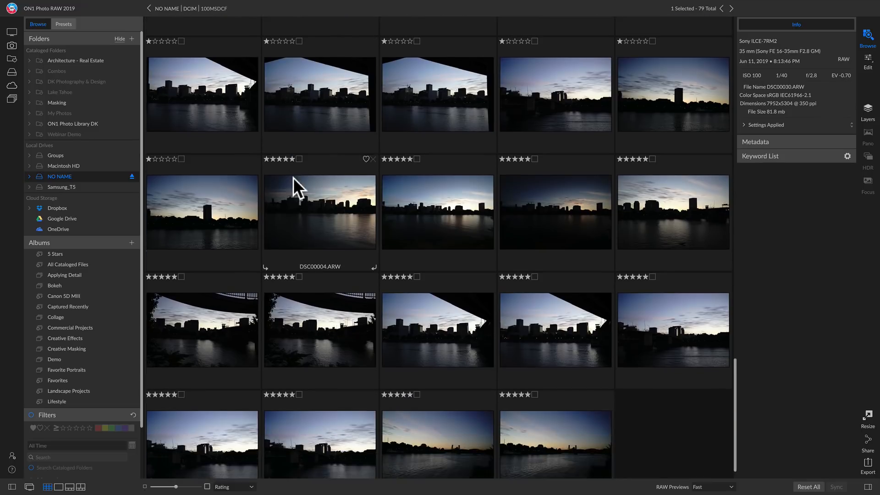
{"action": "left_click", "coordinate": [312, 176]}
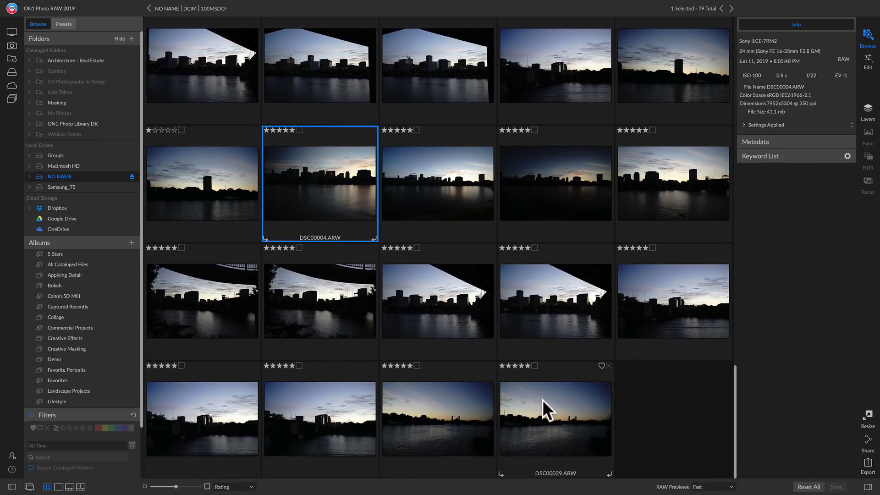
{"action": "left_click", "coordinate": [551, 408], "text": "shift"}
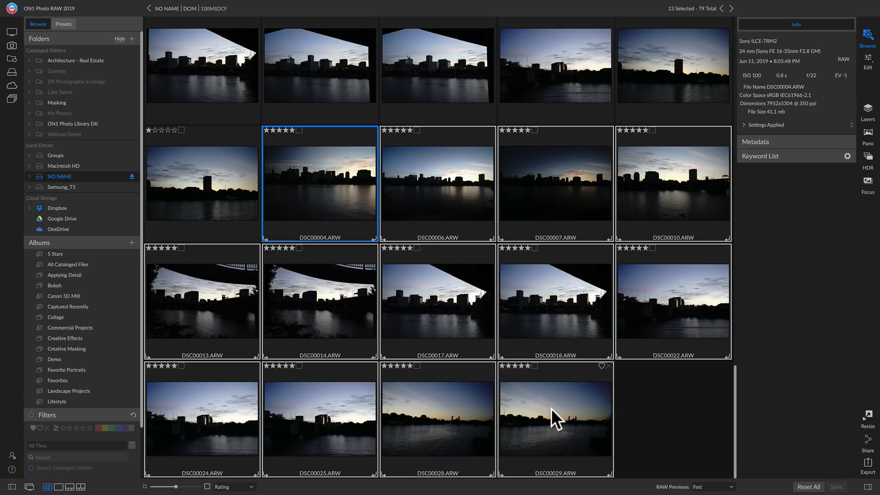
{"action": "right_click", "coordinate": [424, 289]}
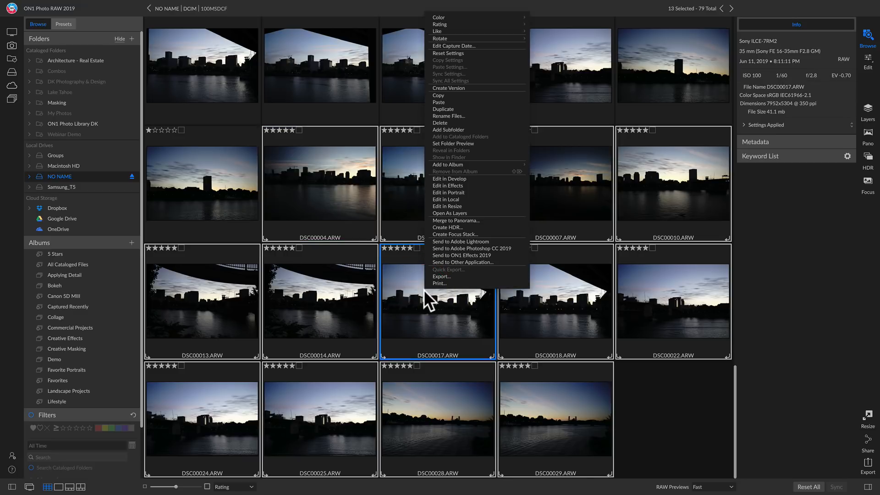
{"action": "left_click", "coordinate": [453, 129]}
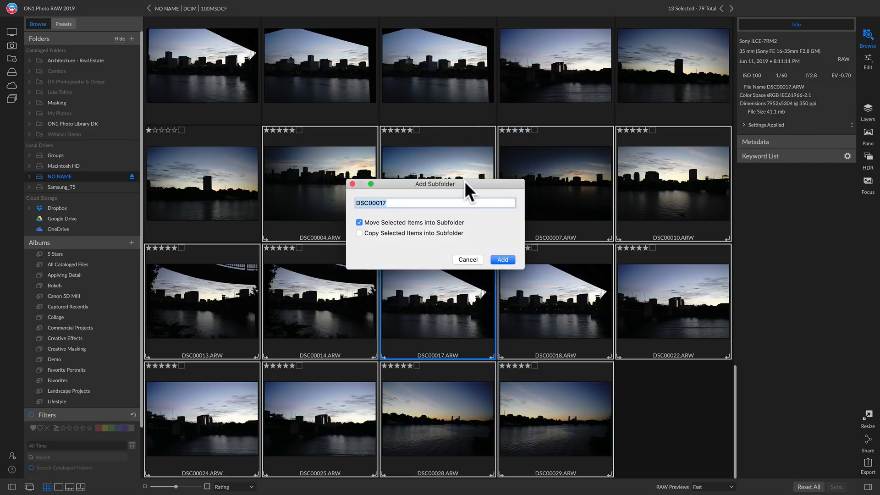
{"action": "type", "text": "Favorites"}
{"action": "left_click", "coordinate": [503, 260]}
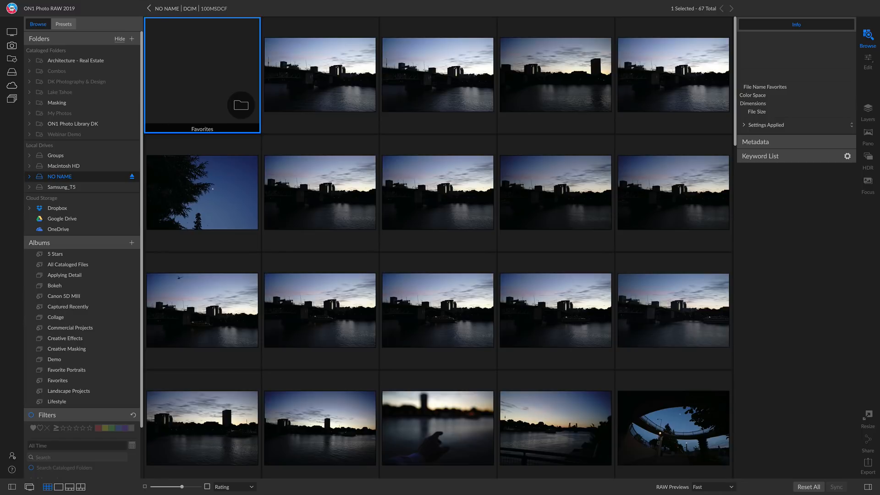
Step: Try to move the Favorites folder into the Spot Marketing folder inside Dropbox's DK Media folder
{"action": "left_click", "coordinate": [331, 93]}
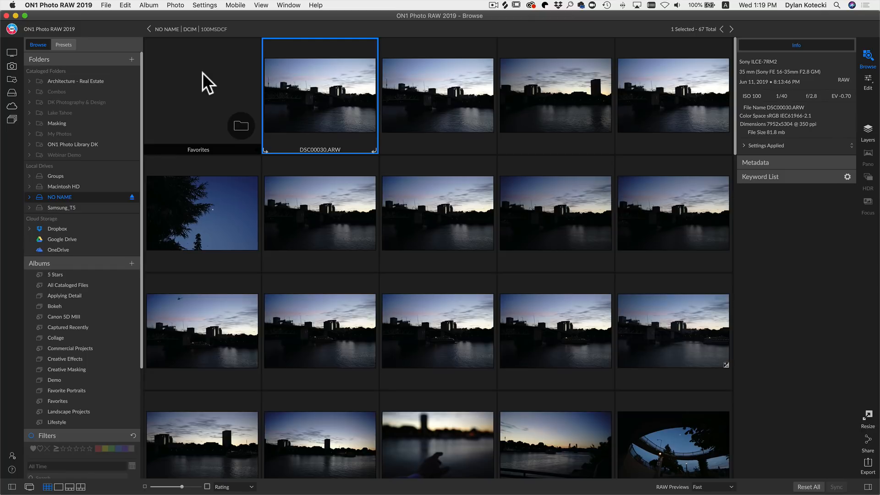
{"action": "left_click_drag", "start_coordinate": [207, 104], "coordinate": [191, 108]}
{"action": "left_click", "coordinate": [310, 224]}
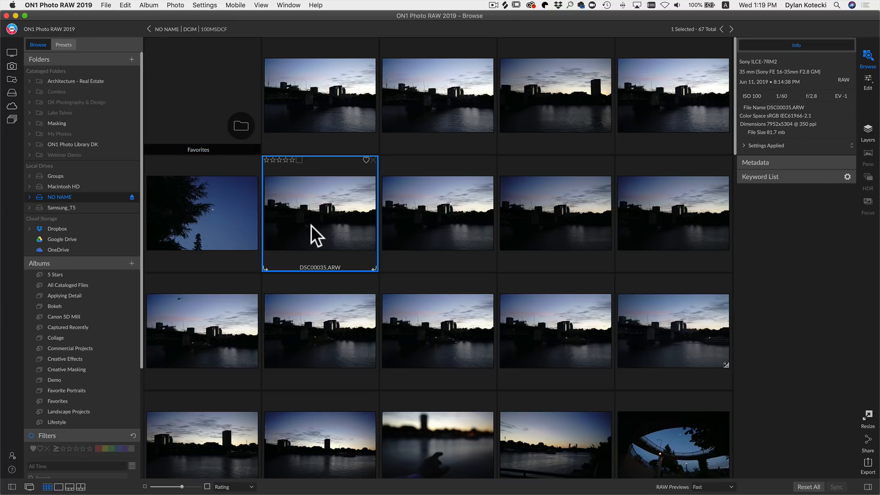
{"action": "left_click", "coordinate": [29, 227]}
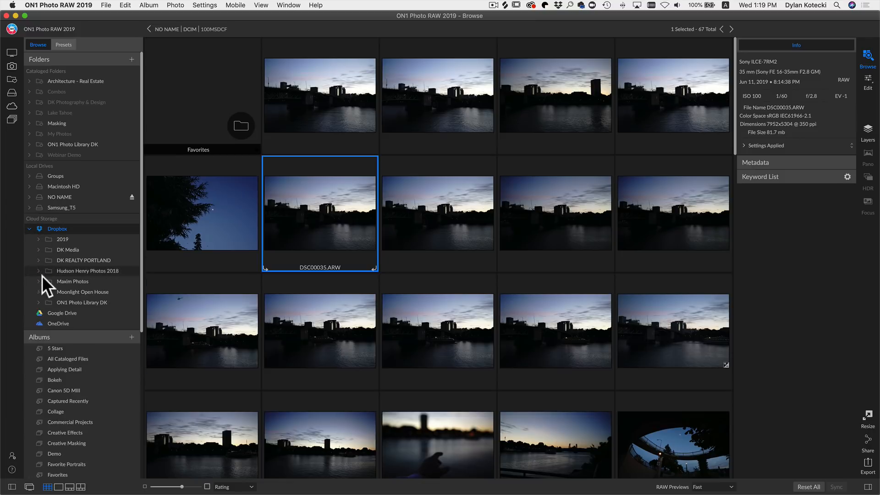
{"action": "left_click", "coordinate": [37, 250]}
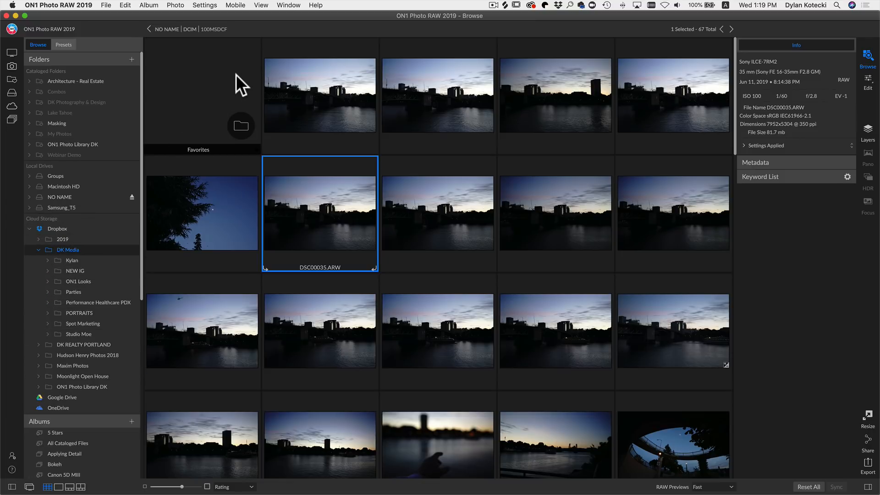
{"action": "left_click_drag", "start_coordinate": [231, 77], "coordinate": [74, 322]}
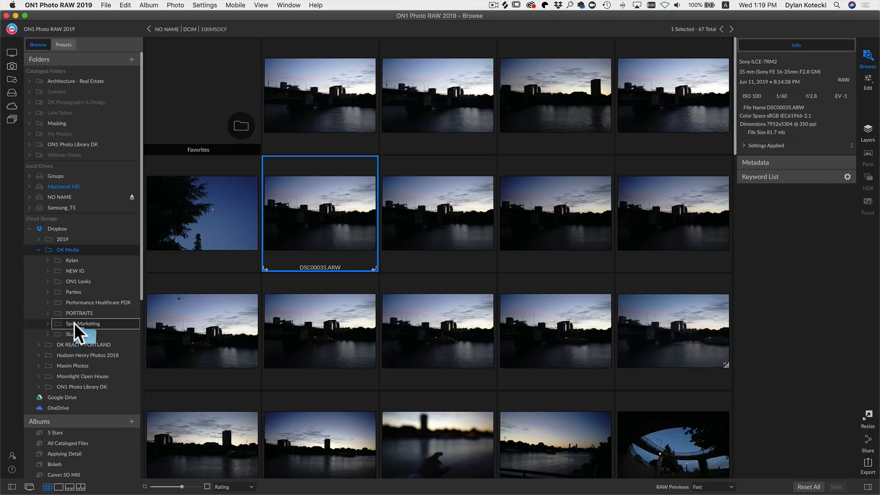
{"action": "left_click_drag", "start_coordinate": [74, 322], "coordinate": [294, 229]}
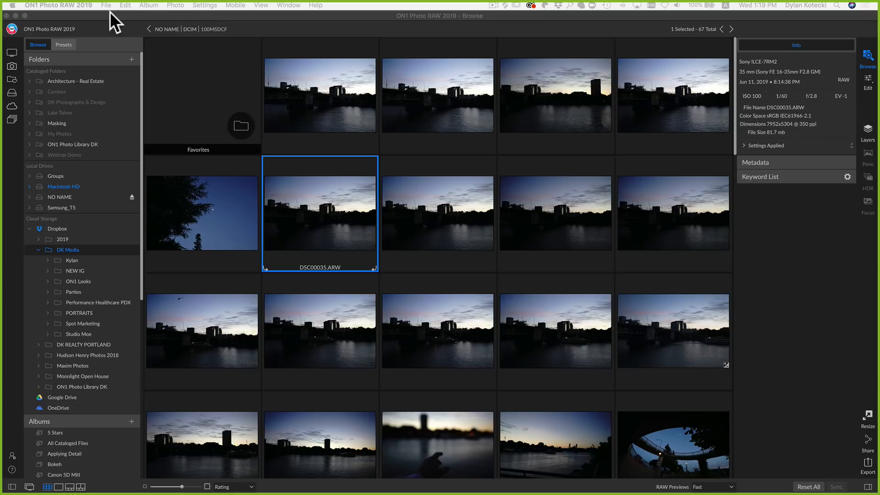
{"action": "left_click", "coordinate": [58, 20]}
{"action": "left_click", "coordinate": [25, 16]}
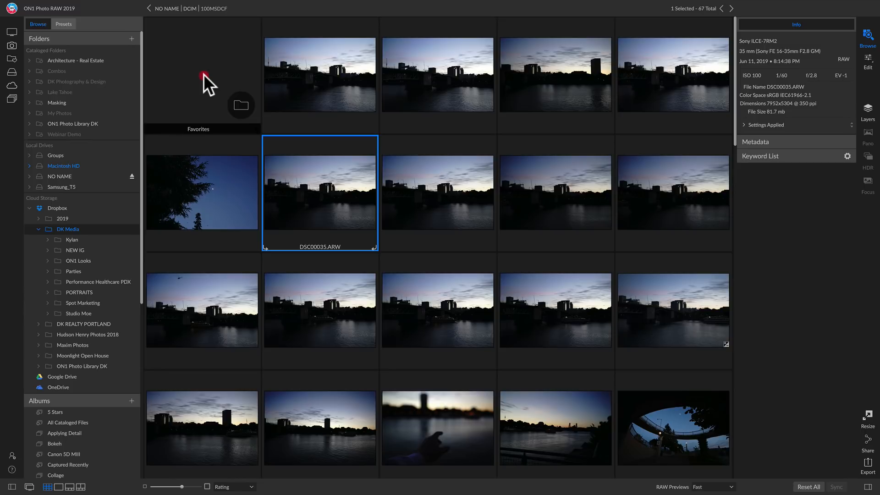
{"action": "left_click_drag", "start_coordinate": [204, 74], "coordinate": [293, 207]}
Step: Copy photos DSC00035.ARW to DSC00041.ARW and try to paste them into Dropbox's 2019-04-30 folder
{"action": "left_click", "coordinate": [438, 305], "text": "shift"}
{"action": "right_click", "coordinate": [345, 204]}
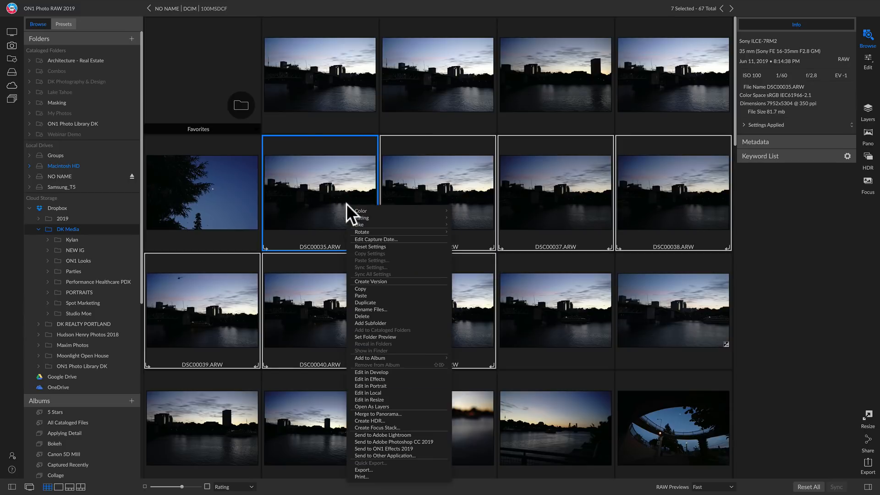
{"action": "left_click", "coordinate": [383, 289]}
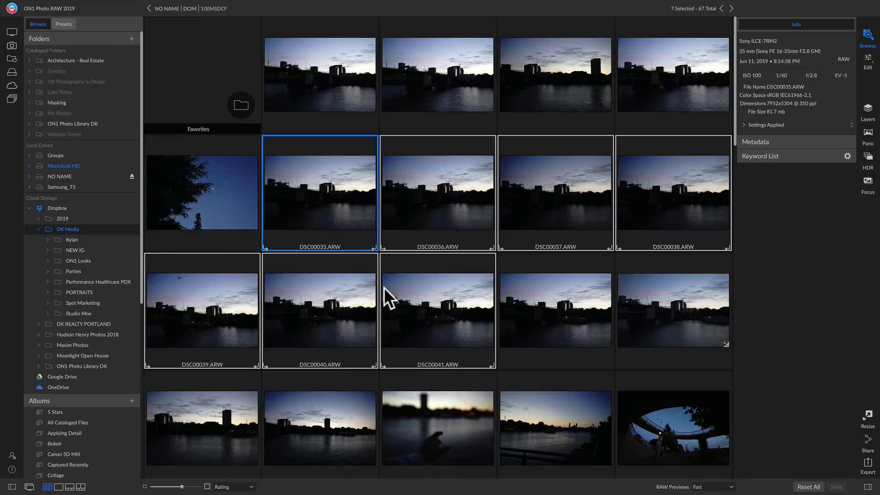
{"action": "left_click", "coordinate": [64, 218]}
{"action": "left_click", "coordinate": [37, 218]}
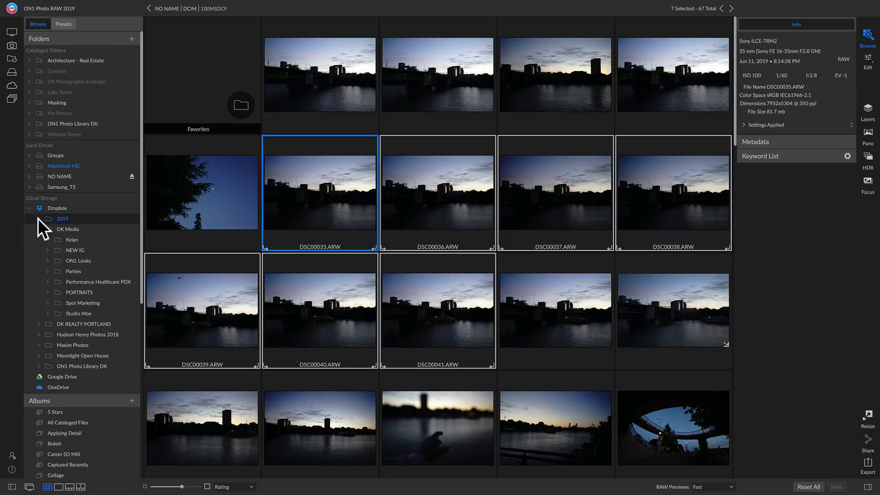
{"action": "right_click", "coordinate": [73, 229]}
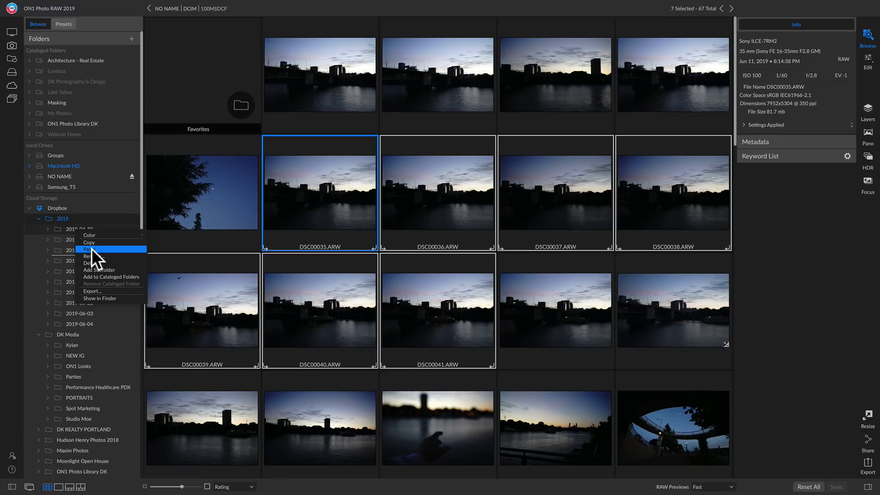
{"action": "left_click", "coordinate": [132, 216]}
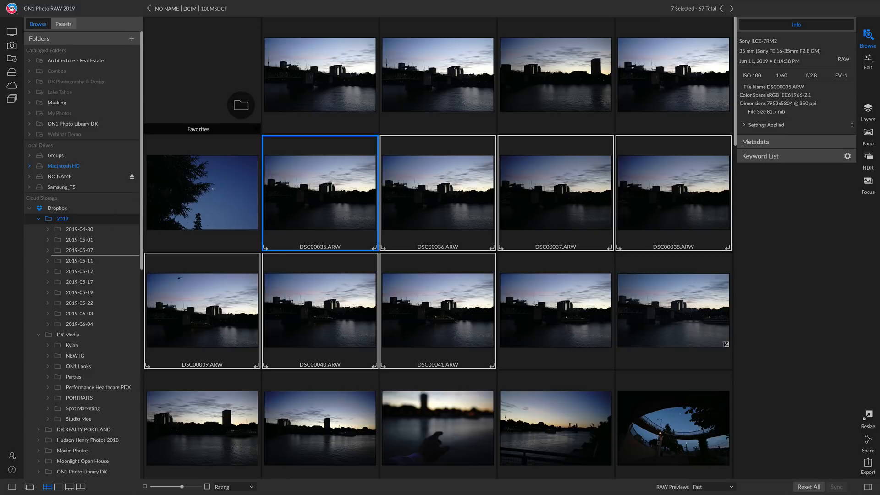
Step: Collapse the Dropbox folders and create a new album named Landscapes
{"action": "left_click", "coordinate": [559, 328]}
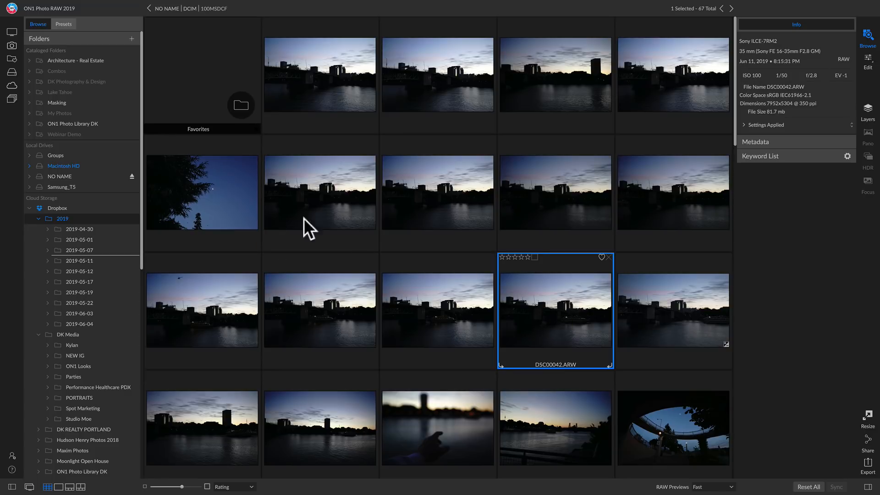
{"action": "left_click", "coordinate": [29, 207]}
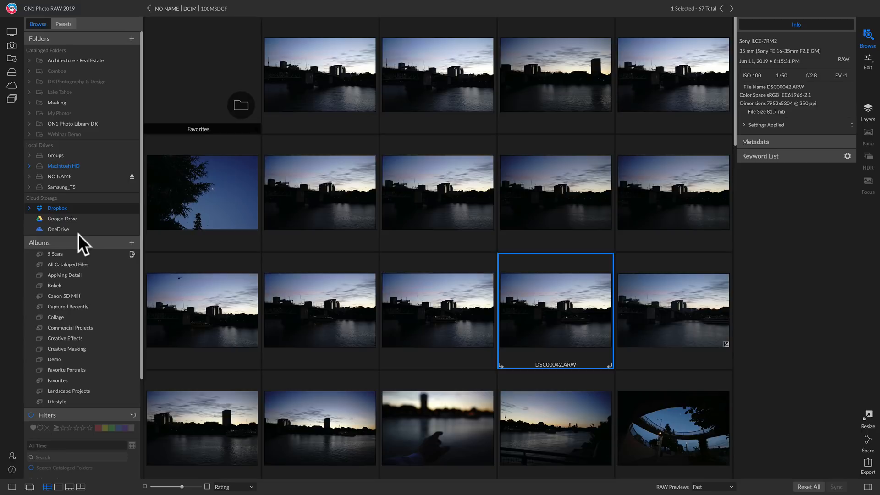
{"action": "left_click", "coordinate": [132, 242]}
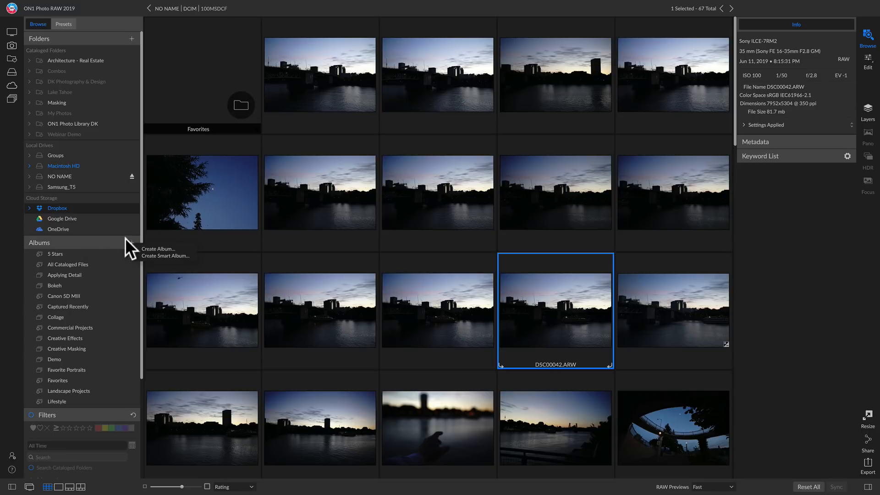
{"action": "left_click", "coordinate": [147, 246]}
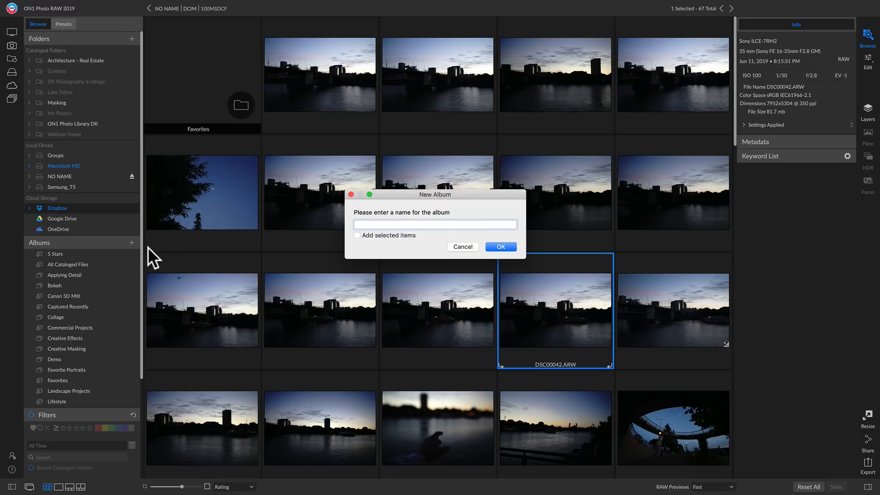
{"action": "type", "text": "Landscapes"}
{"action": "key", "text": "Return"}
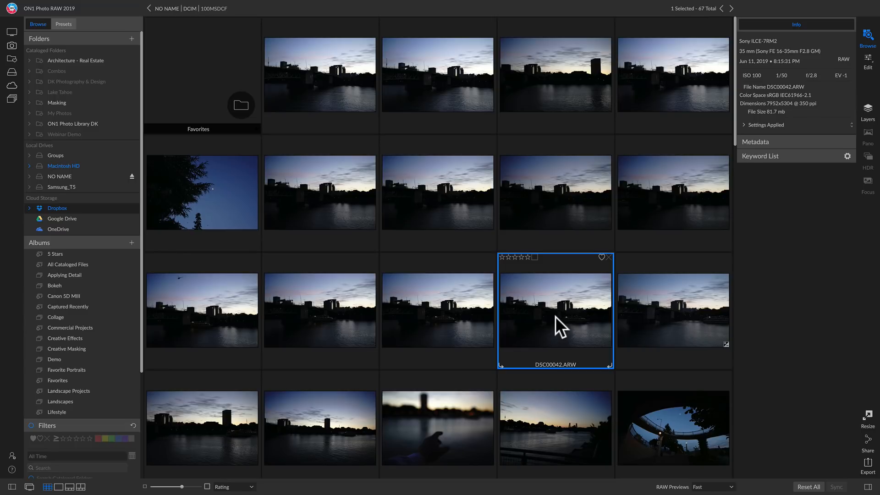
Step: Add photos DSC00035.ARW to DSC00042.ARW to the Landscapes album and open that album
{"action": "scroll", "coordinate": [554, 316], "scroll_direction": "down", "scroll_amount": 3}
{"action": "scroll", "coordinate": [550, 307], "scroll_direction": "up", "scroll_amount": 1}
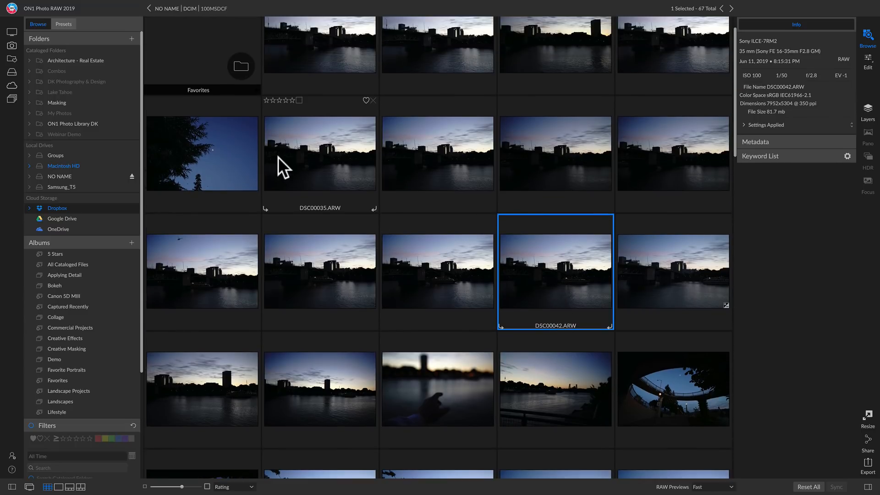
{"action": "left_click", "coordinate": [294, 150], "text": "shift"}
{"action": "left_click_drag", "start_coordinate": [352, 155], "coordinate": [61, 400]}
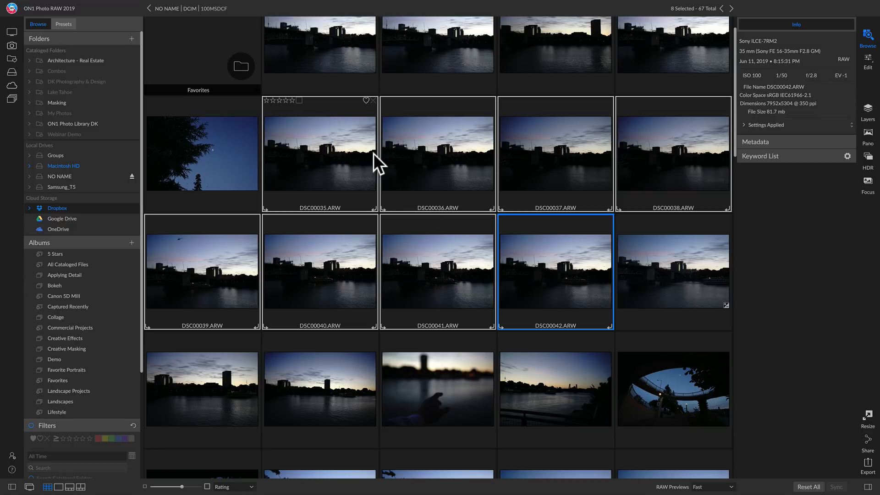
{"action": "left_click", "coordinate": [74, 187]}
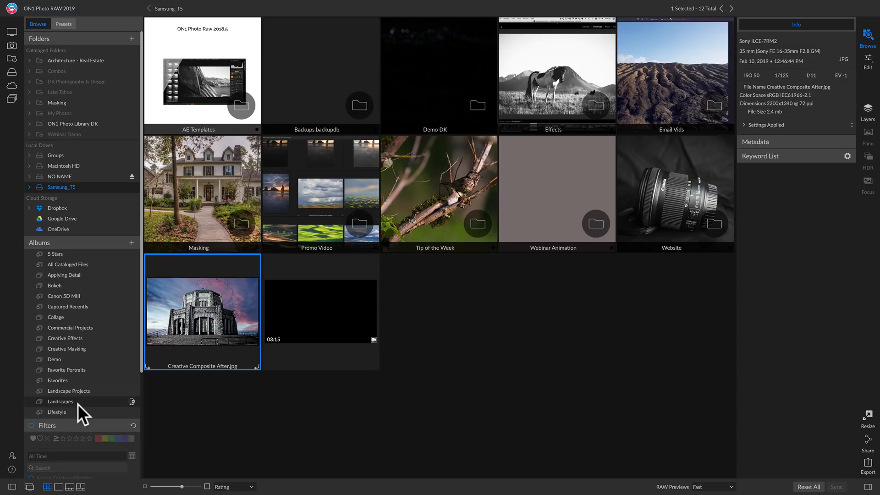
{"action": "left_click", "coordinate": [65, 402]}
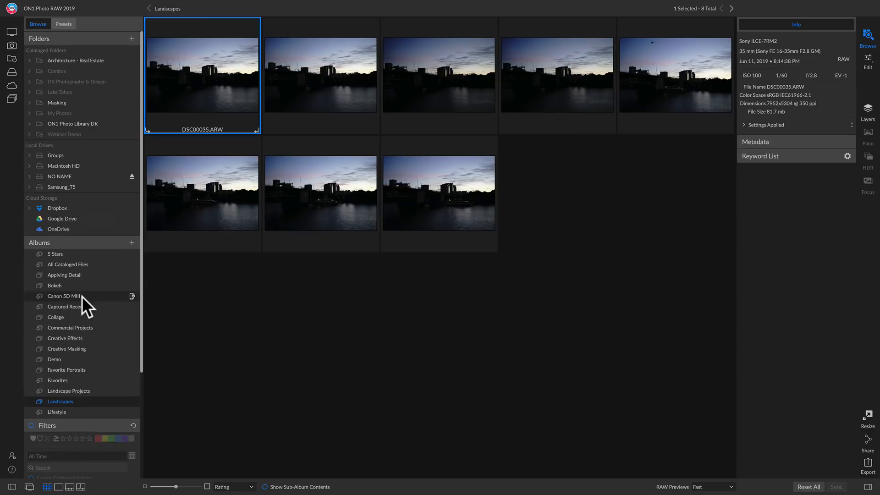
Step: Enable filters, search all cataloged folders for "lake" and browse the matching photos
{"action": "scroll", "coordinate": [83, 296], "scroll_direction": "down", "scroll_amount": 5}
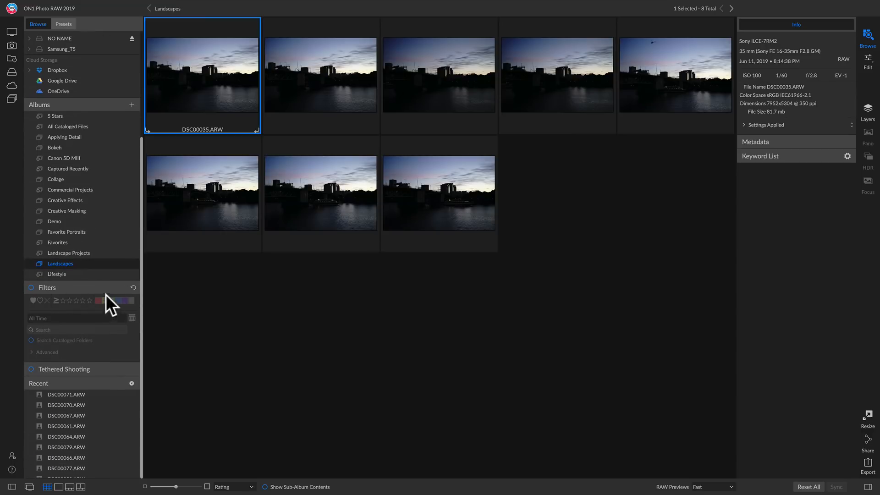
{"action": "left_click", "coordinate": [31, 288]}
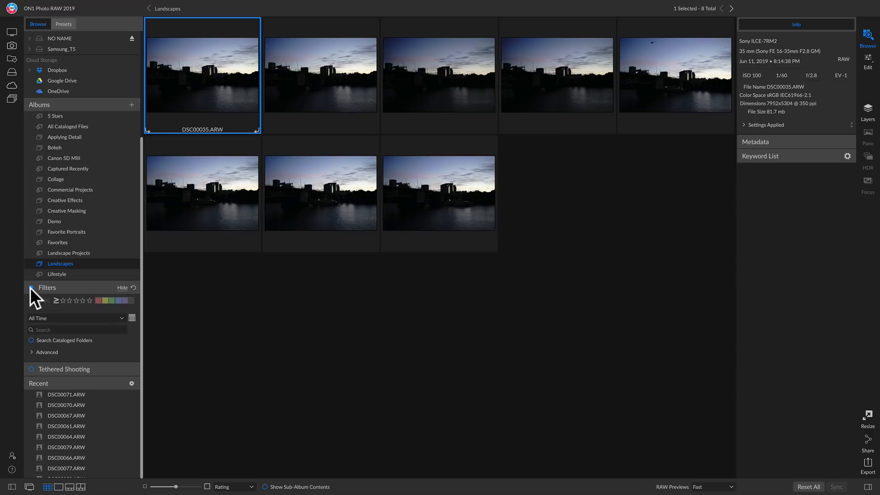
{"action": "left_click", "coordinate": [31, 341]}
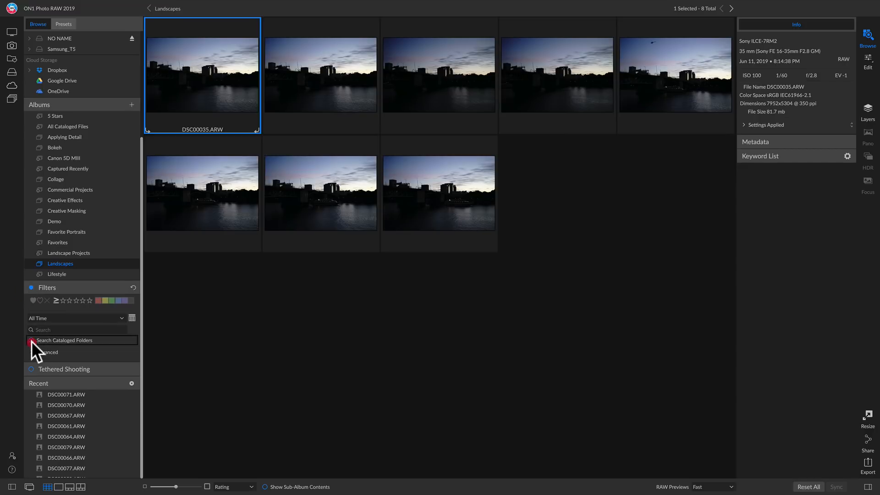
{"action": "left_click", "coordinate": [57, 329]}
{"action": "type", "text": "lake"}
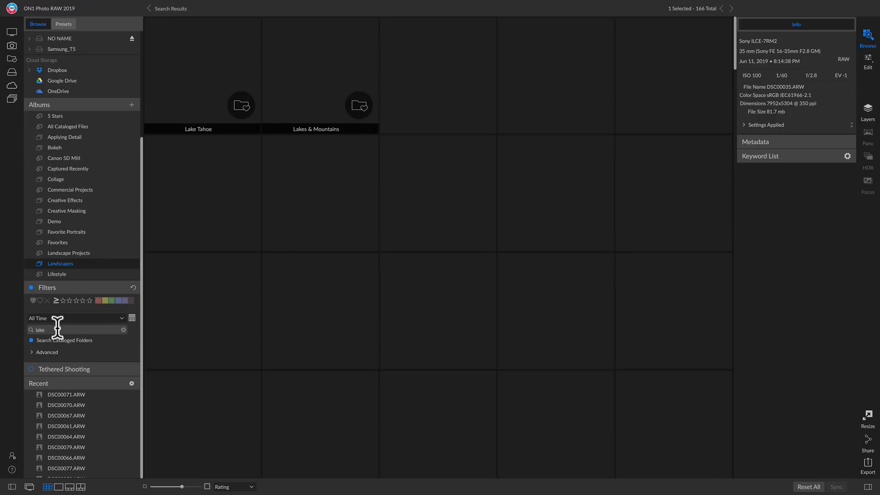
{"action": "scroll", "coordinate": [410, 271], "scroll_direction": "down", "scroll_amount": 20}
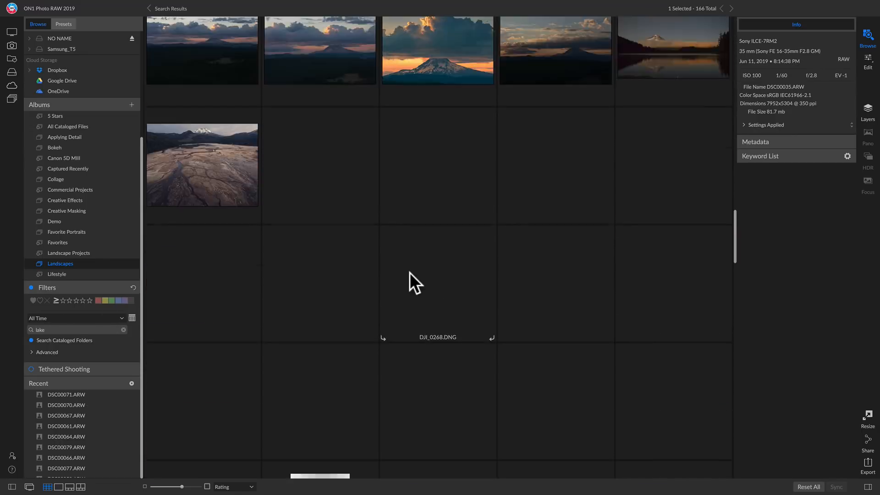
{"action": "scroll", "coordinate": [409, 272], "scroll_direction": "down", "scroll_amount": 10}
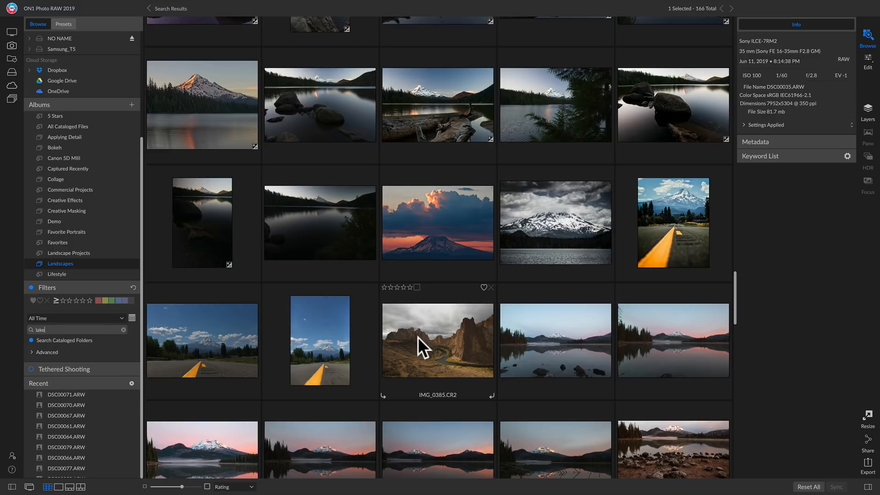
{"action": "scroll", "coordinate": [429, 324], "scroll_direction": "down", "scroll_amount": 8}
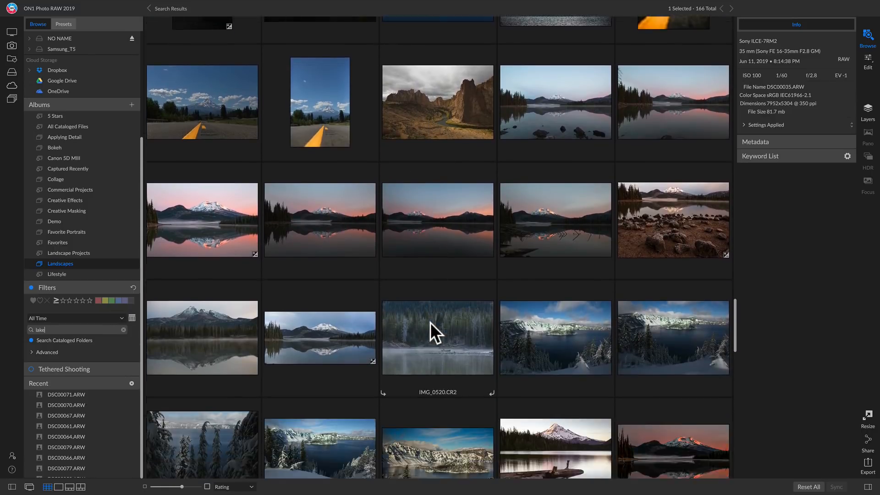
Step: Browse further through the photos found by the "lake" search
{"action": "scroll", "coordinate": [430, 323], "scroll_direction": "up", "scroll_amount": 5}
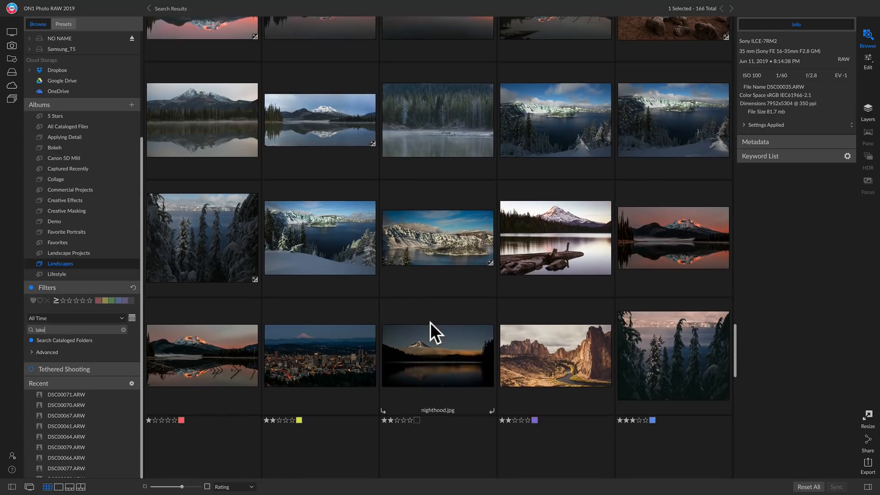
{"action": "scroll", "coordinate": [430, 323], "scroll_direction": "up", "scroll_amount": 6}
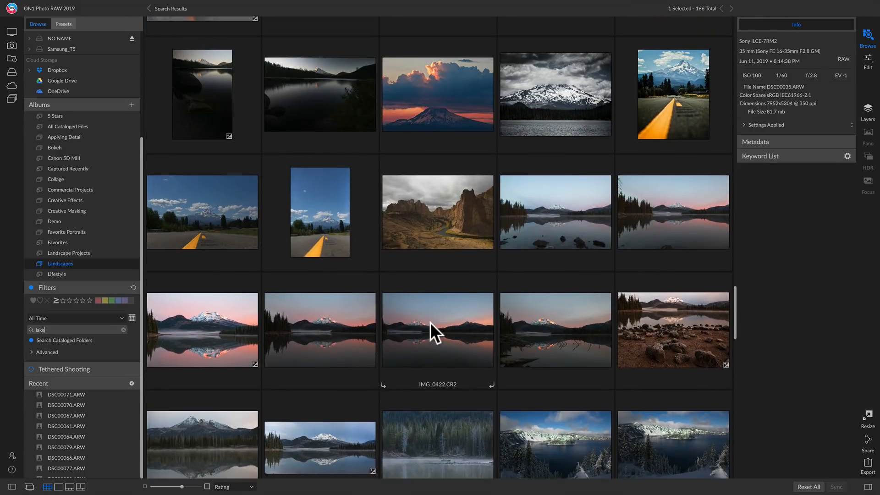
{"action": "scroll", "coordinate": [430, 322], "scroll_direction": "down", "scroll_amount": 3}
{"action": "scroll", "coordinate": [430, 323], "scroll_direction": "up", "scroll_amount": 1}
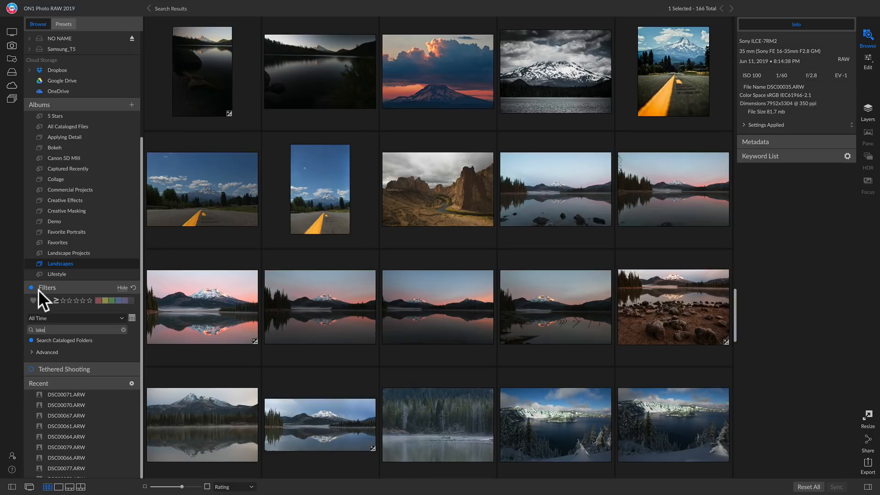
Step: Expand the advanced filter options, check the available criteria types, and reset the filters to return to the Landscapes album
{"action": "left_click", "coordinate": [31, 352]}
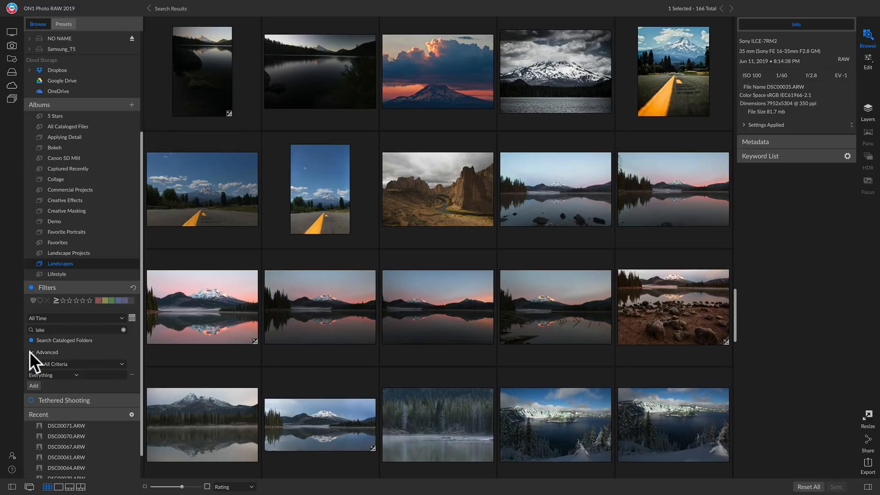
{"action": "left_click", "coordinate": [62, 374]}
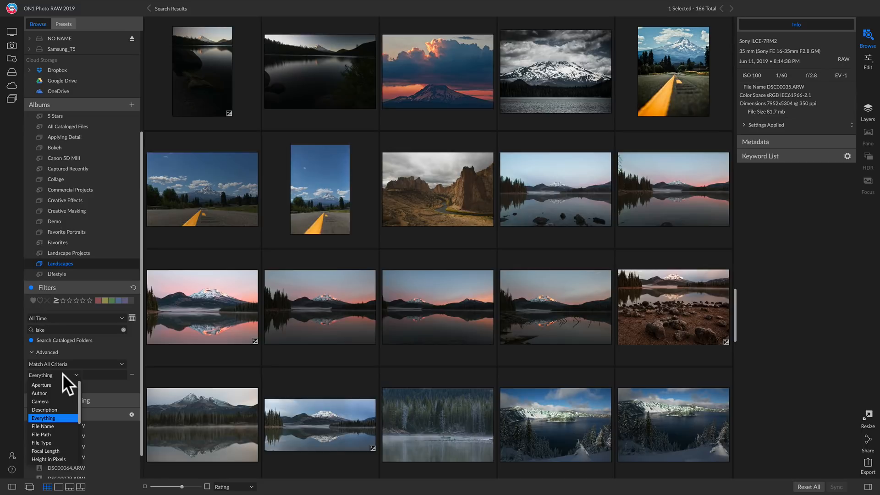
{"action": "left_click", "coordinate": [62, 373]}
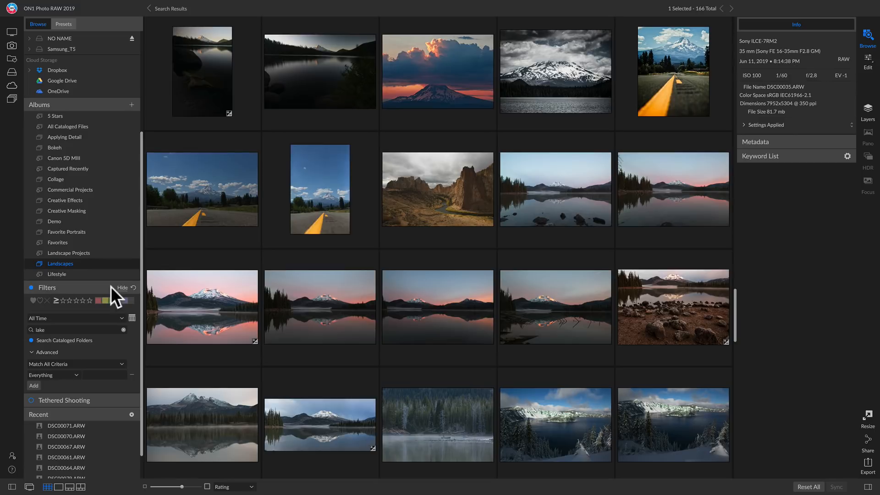
{"action": "left_click", "coordinate": [132, 287]}
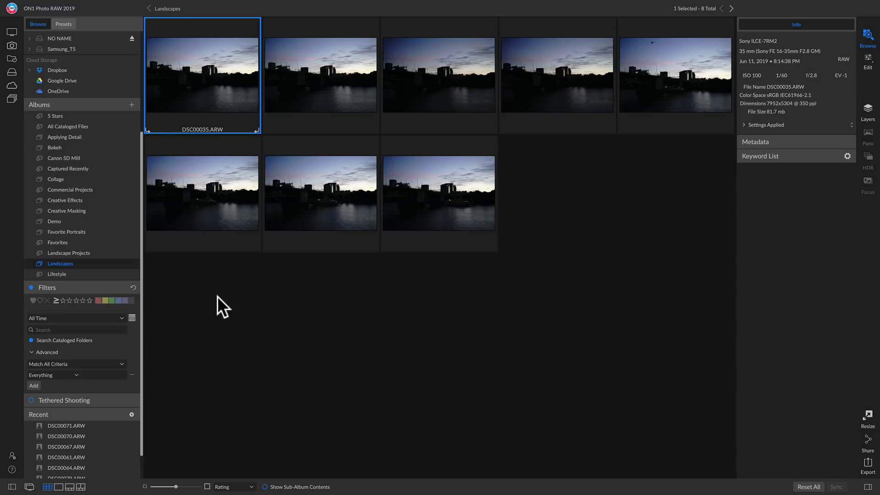
Step: Open the Favorites subfolder inside the NO NAME card's DCIM/100MSDCF folder
{"action": "scroll", "coordinate": [105, 92], "scroll_direction": "up", "scroll_amount": 1}
{"action": "scroll", "coordinate": [104, 92], "scroll_direction": "up", "scroll_amount": 2}
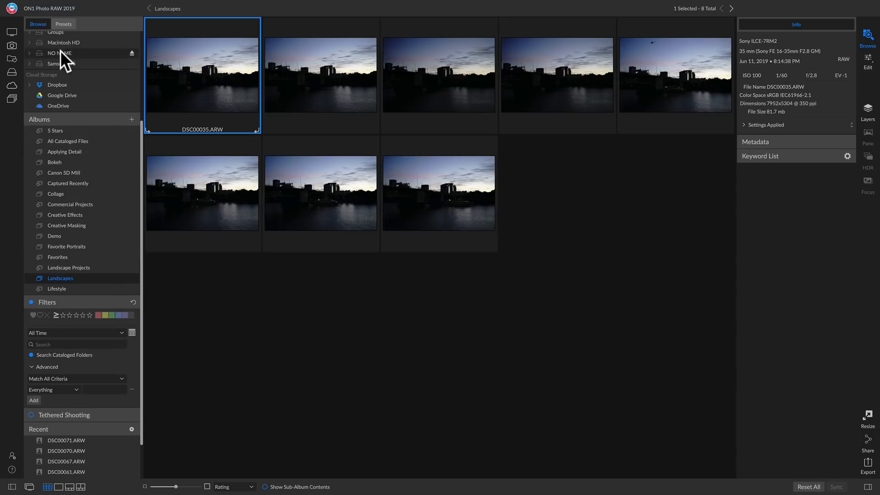
{"action": "left_click", "coordinate": [57, 52]}
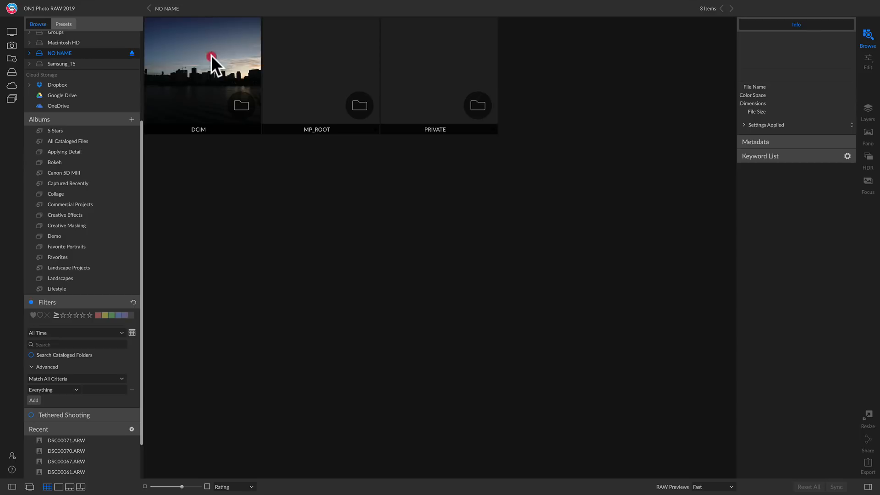
{"action": "double_click", "coordinate": [211, 55]}
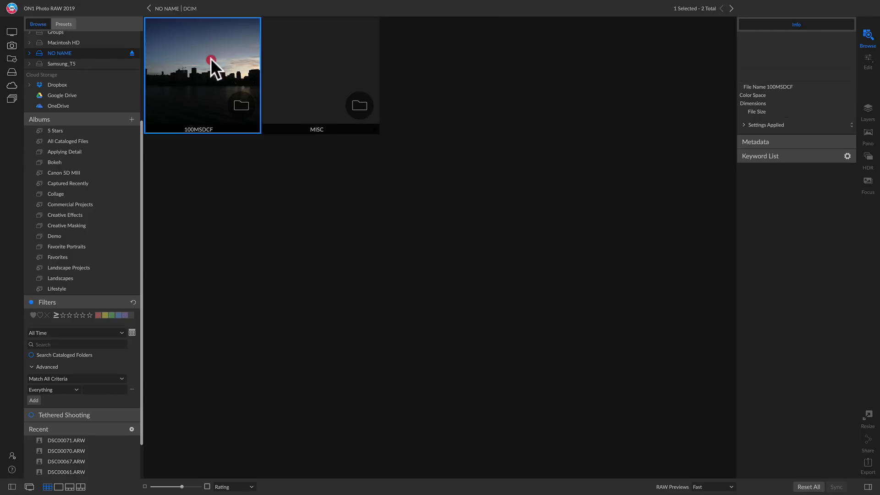
{"action": "double_click", "coordinate": [210, 59]}
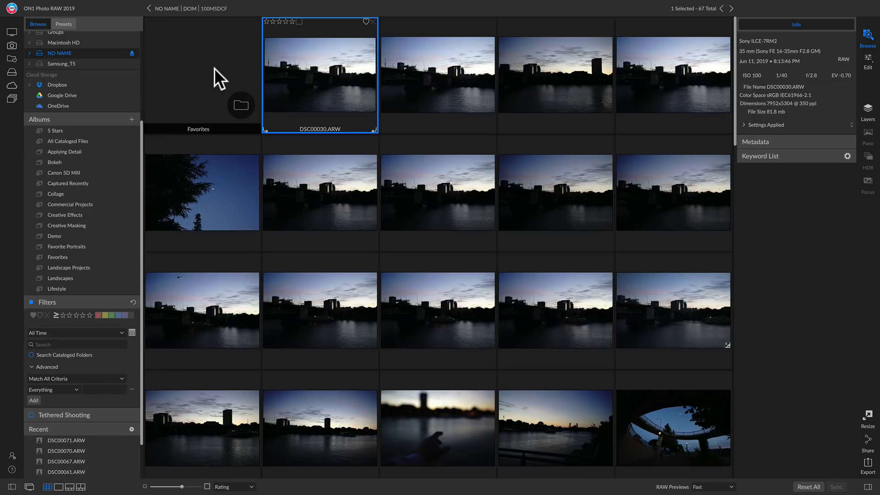
{"action": "double_click", "coordinate": [209, 63]}
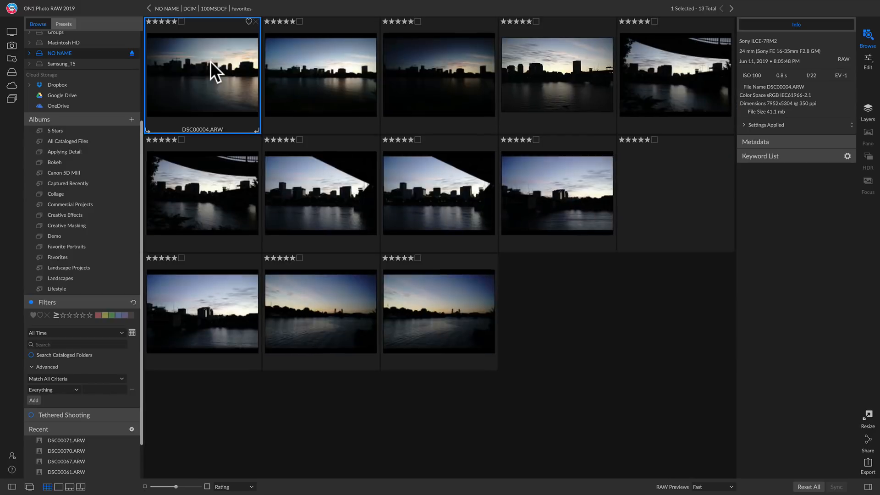
Step: Go back to the 100MSDCF folder, find DSC00071.ARW among its photos and view it on its own
{"action": "left_click", "coordinate": [215, 6]}
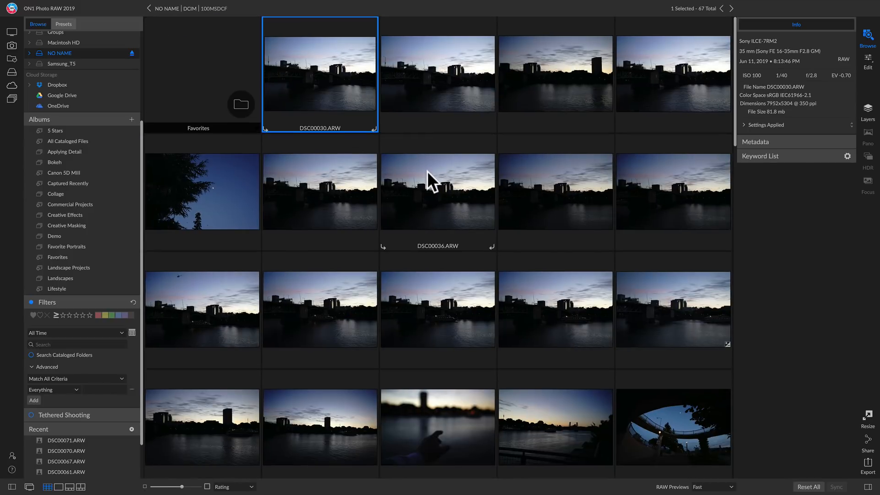
{"action": "scroll", "coordinate": [427, 174], "scroll_direction": "down", "scroll_amount": 5}
{"action": "scroll", "coordinate": [427, 173], "scroll_direction": "down", "scroll_amount": 5}
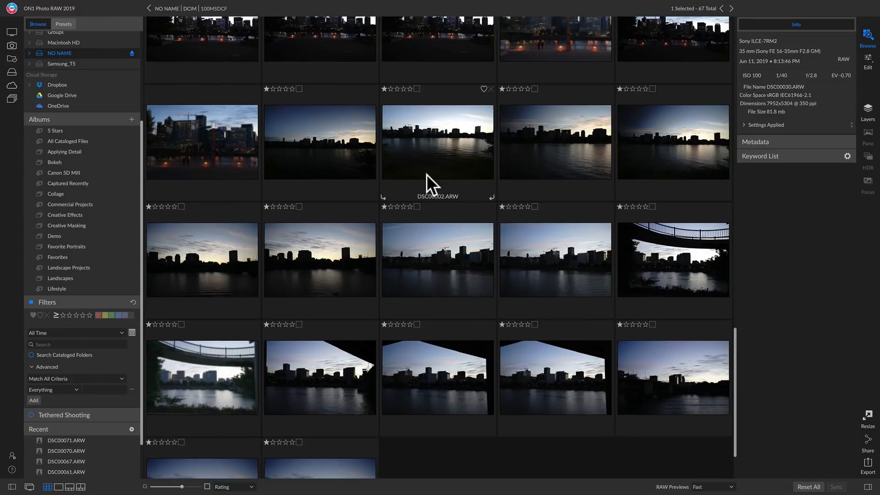
{"action": "scroll", "coordinate": [426, 175], "scroll_direction": "up", "scroll_amount": 3}
{"action": "scroll", "coordinate": [426, 175], "scroll_direction": "up", "scroll_amount": 1}
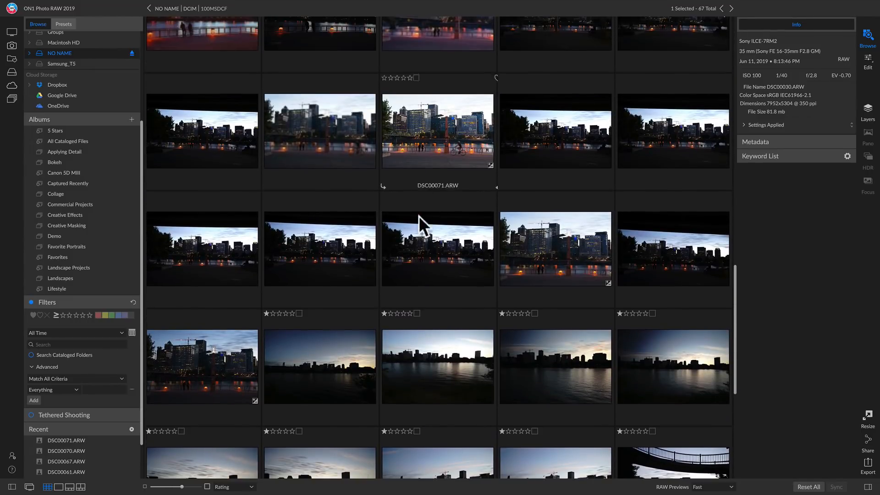
{"action": "left_click", "coordinate": [456, 120]}
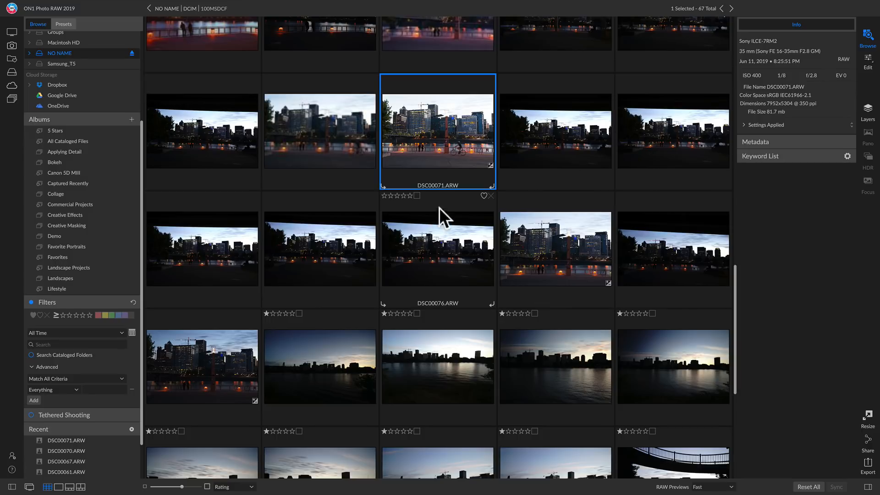
{"action": "double_click", "coordinate": [450, 145]}
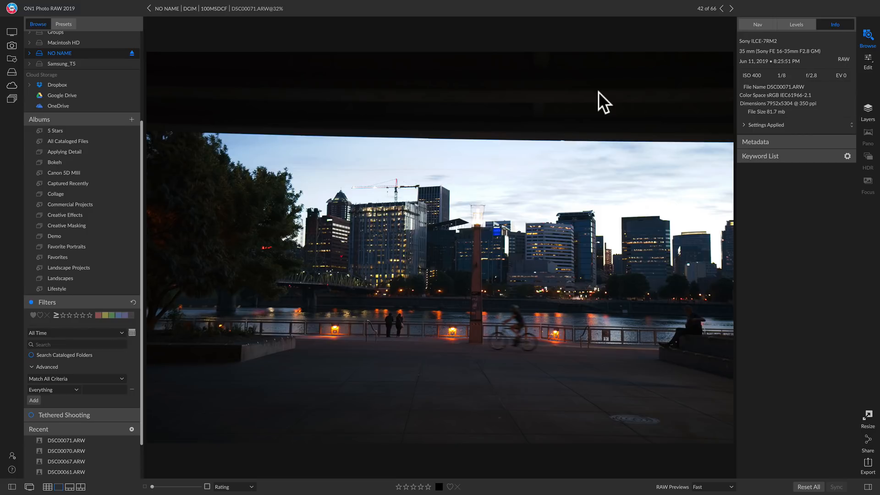
Step: Return to the 100MSDCF thumbnails, open DSC00071.ARW for editing, and go back to the list of preset categories
{"action": "left_click", "coordinate": [215, 7]}
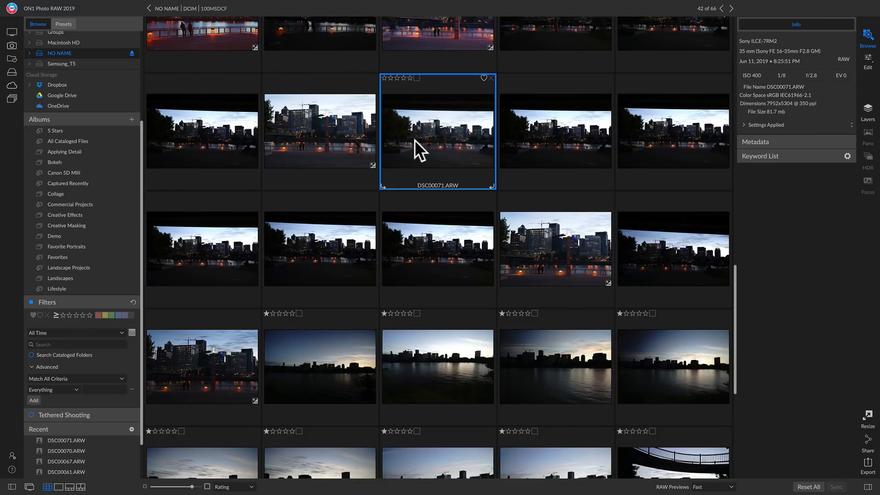
{"action": "double_click", "coordinate": [475, 139]}
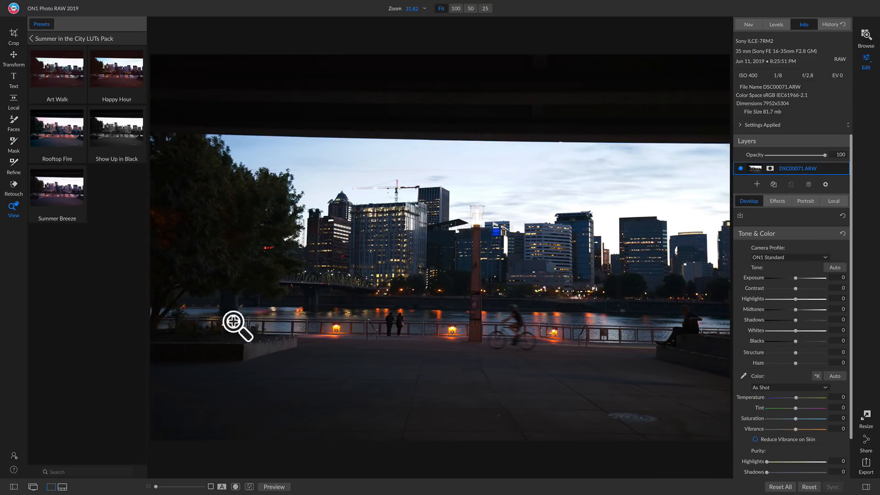
{"action": "left_click", "coordinate": [41, 35]}
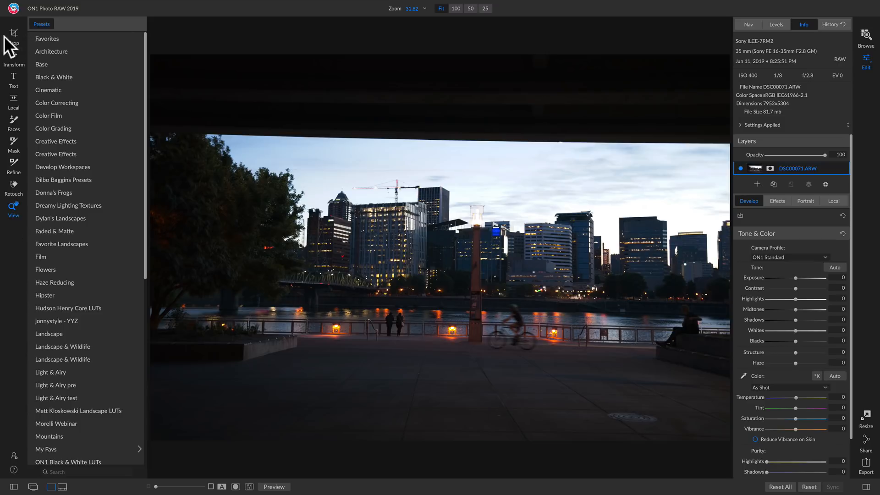
Step: Hide the presets browser, and briefly show the filmstrip before returning to the single-photo view
{"action": "left_click", "coordinate": [13, 487]}
{"action": "left_click", "coordinate": [13, 488]}
{"action": "left_click", "coordinate": [14, 487]}
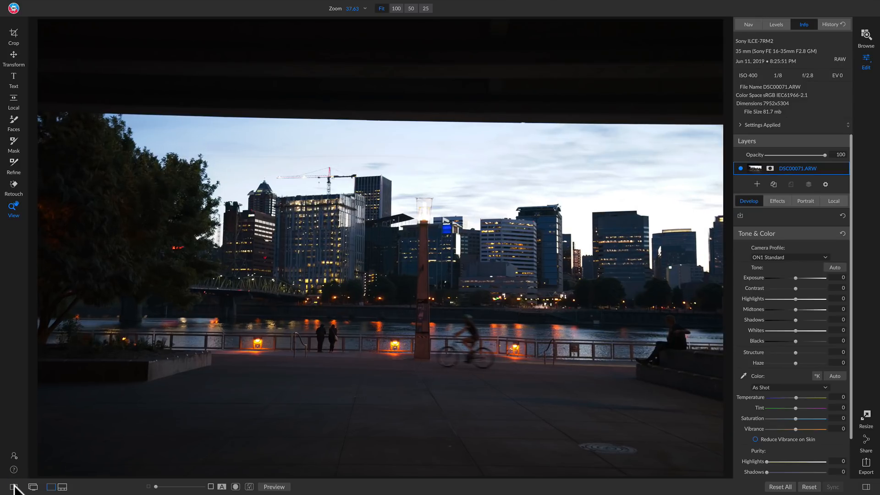
{"action": "left_click", "coordinate": [63, 487]}
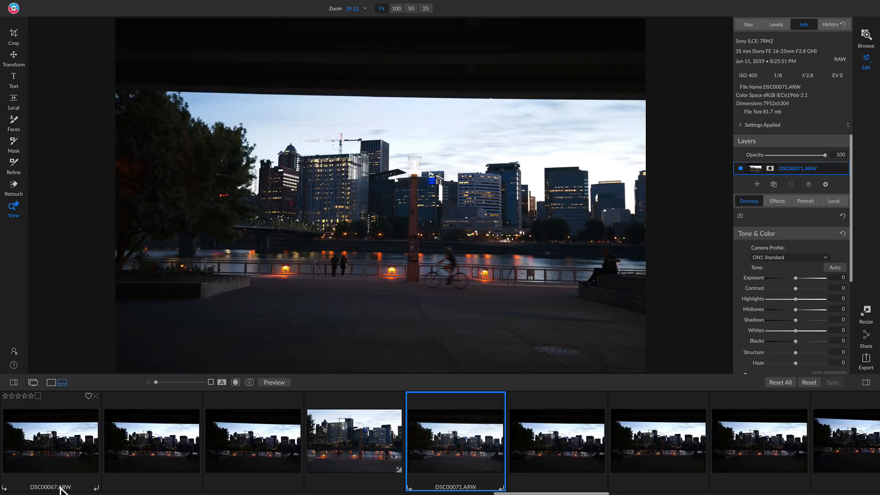
{"action": "key", "text": "e"}
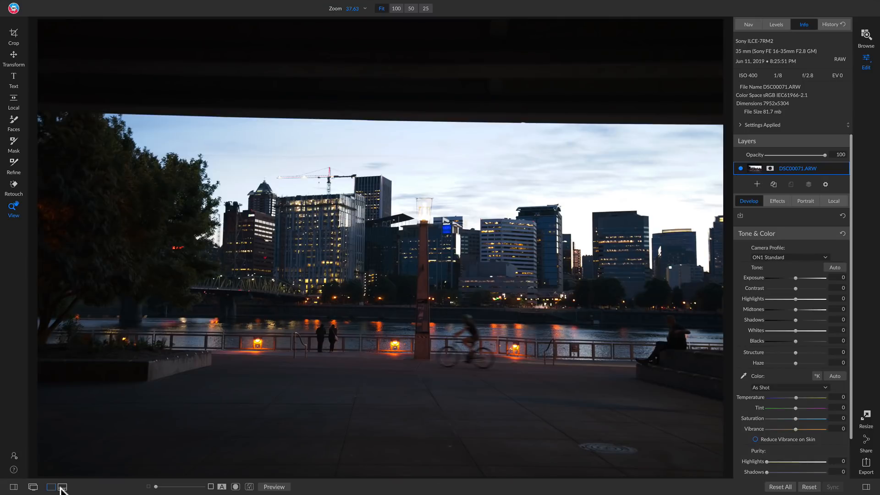
Step: Inspect the skyline at 100% zoom using the navigator, and fit the whole photo in the view again
{"action": "left_click_drag", "start_coordinate": [156, 488], "coordinate": [118, 491]}
{"action": "left_click", "coordinate": [176, 488]}
{"action": "left_click", "coordinate": [749, 25]}
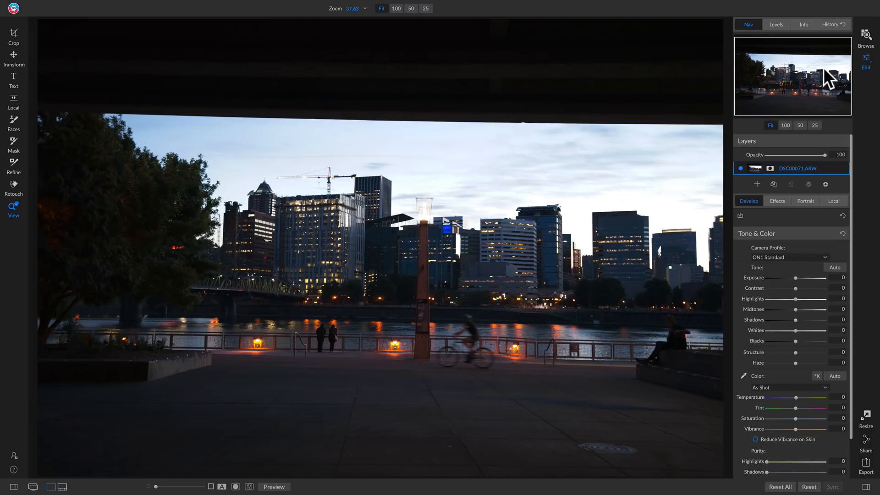
{"action": "left_click", "coordinate": [785, 125]}
{"action": "mouse_move", "coordinate": [800, 70]}
{"action": "left_mouse_down"}
{"action": "mouse_move", "coordinate": [801, 82]}
{"action": "mouse_move", "coordinate": [776, 89]}
{"action": "mouse_move", "coordinate": [774, 70]}
{"action": "mouse_move", "coordinate": [805, 67]}
{"action": "mouse_move", "coordinate": [823, 87]}
{"action": "mouse_move", "coordinate": [800, 73]}
{"action": "left_mouse_up"}
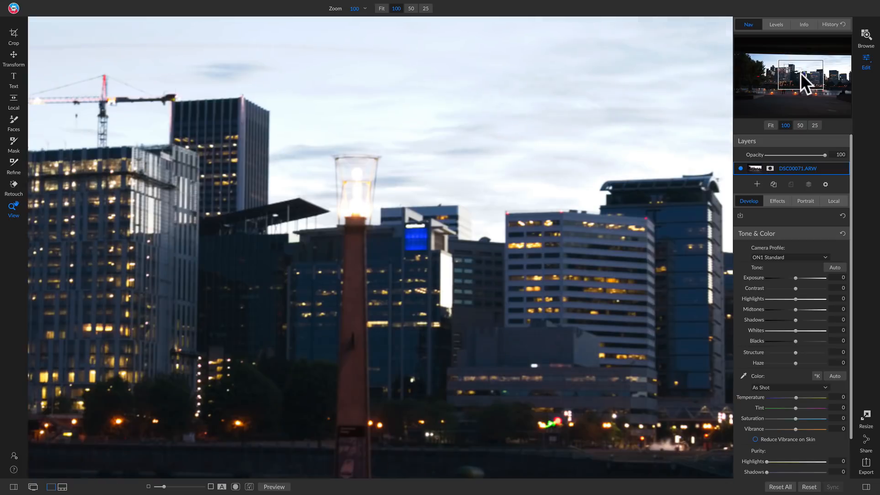
{"action": "left_click", "coordinate": [770, 125]}
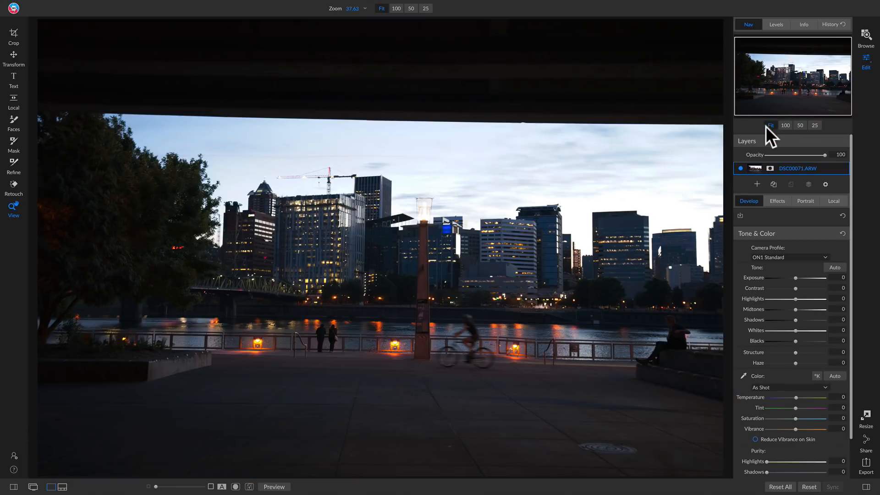
Step: Check the photo's levels histogram, shooting info and edit history, and briefly hide the adjustment controls
{"action": "left_click", "coordinate": [777, 24]}
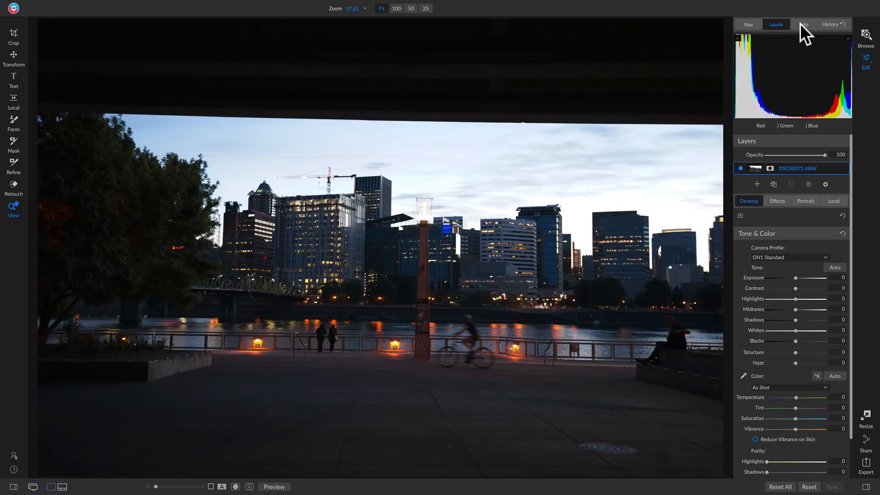
{"action": "left_click", "coordinate": [799, 23]}
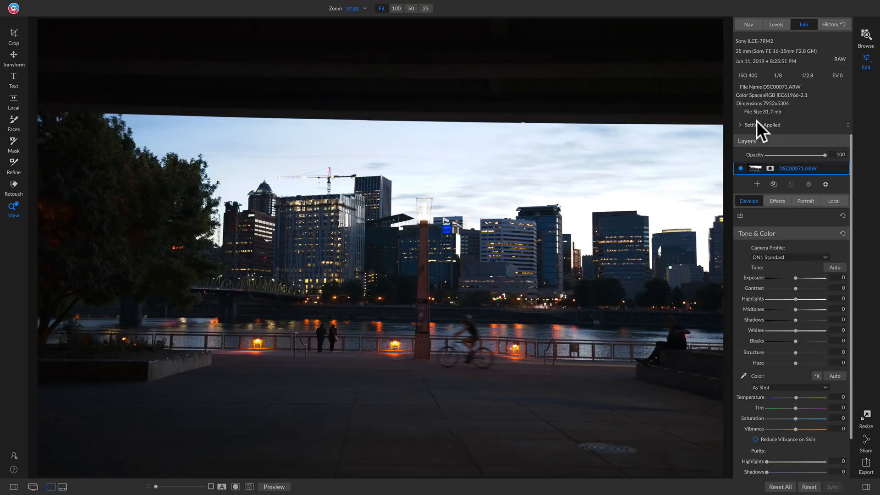
{"action": "left_click", "coordinate": [828, 24]}
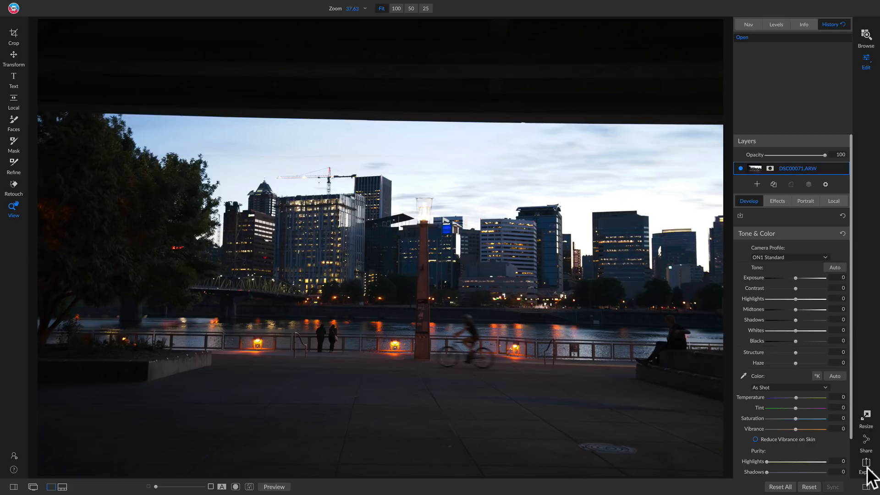
{"action": "left_click", "coordinate": [866, 486]}
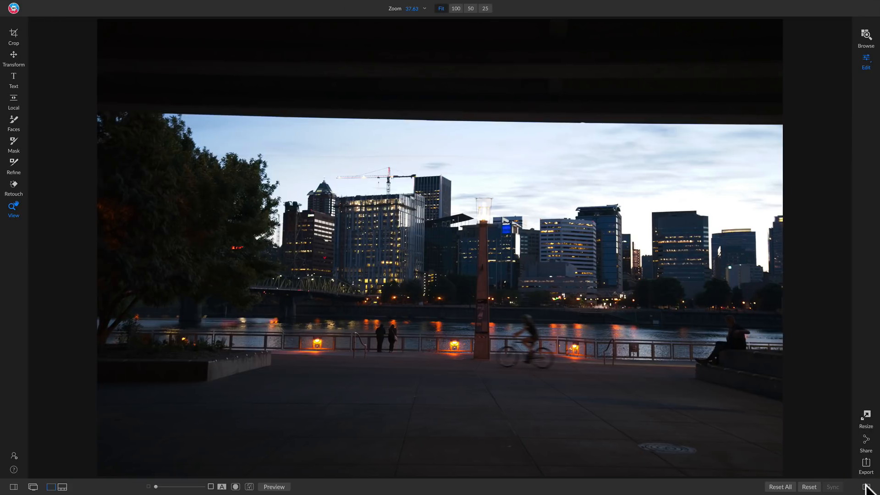
{"action": "left_click", "coordinate": [866, 487]}
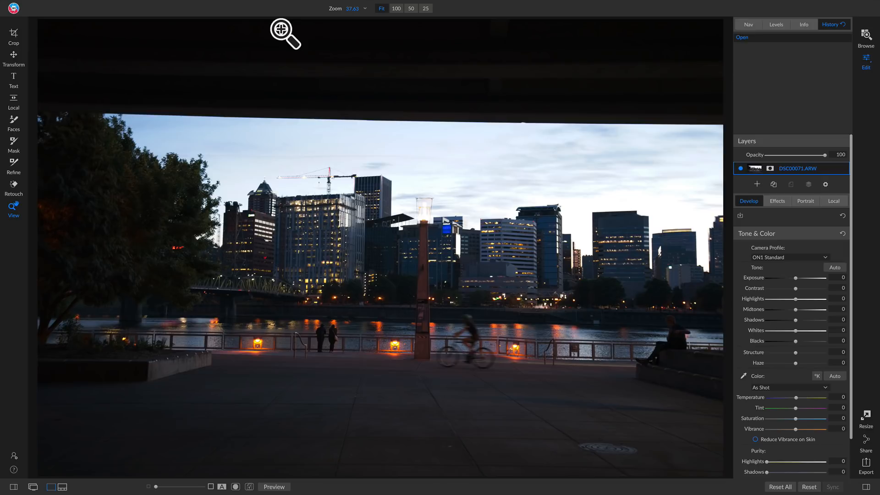
{"action": "key", "text": "c"}
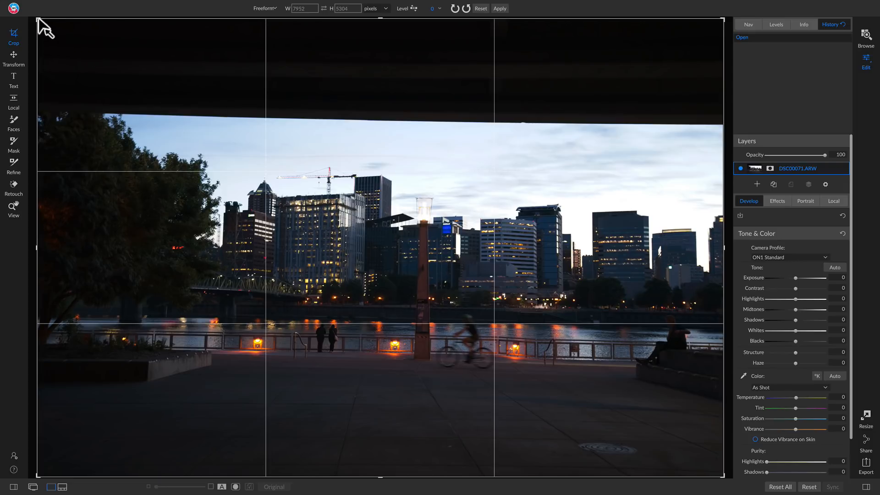
{"action": "left_click_drag", "start_coordinate": [38, 20], "coordinate": [8, 6]}
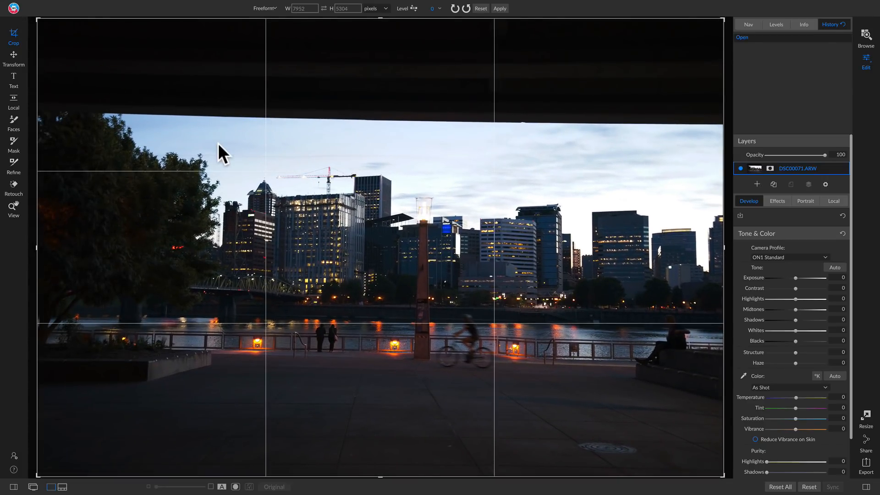
{"action": "key", "text": "z"}
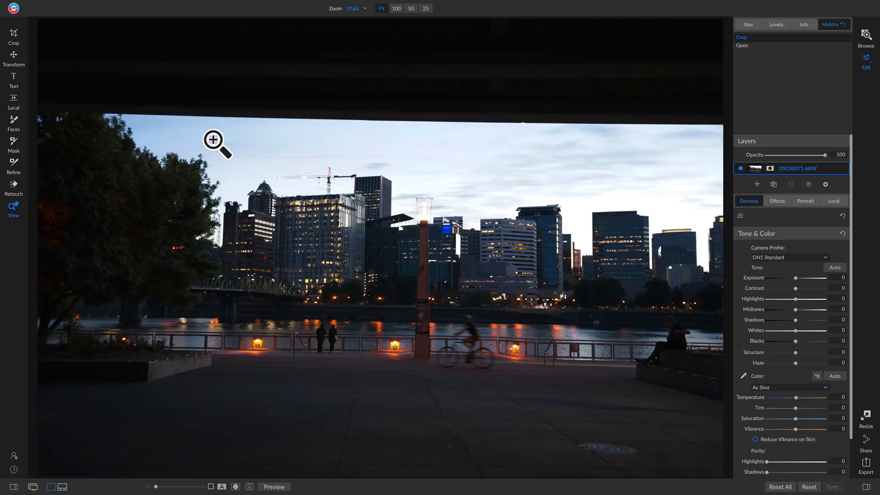
Step: Look over the Crop tool's aspect-ratio presets and size units without changing either
{"action": "key", "text": "c"}
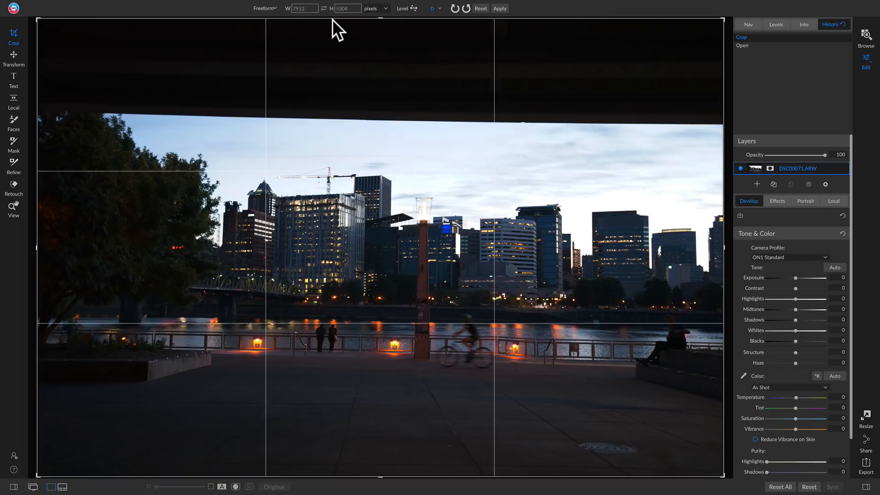
{"action": "left_click", "coordinate": [272, 7]}
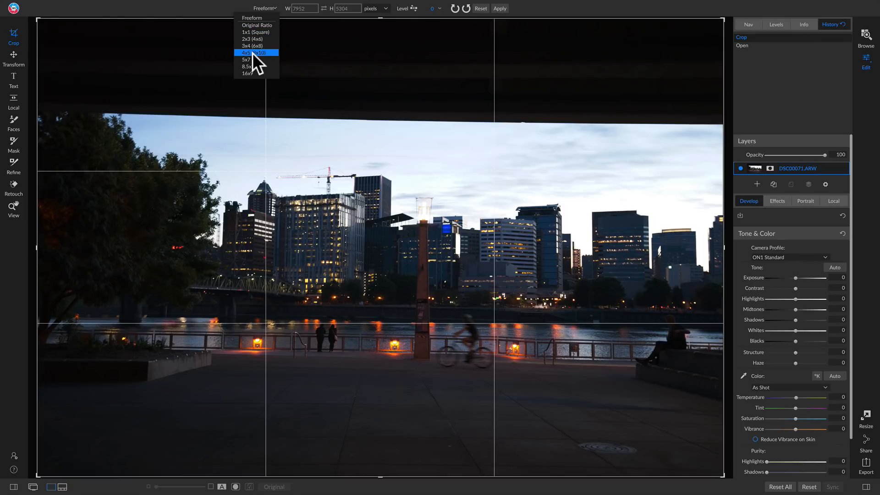
{"action": "left_click", "coordinate": [209, 2]}
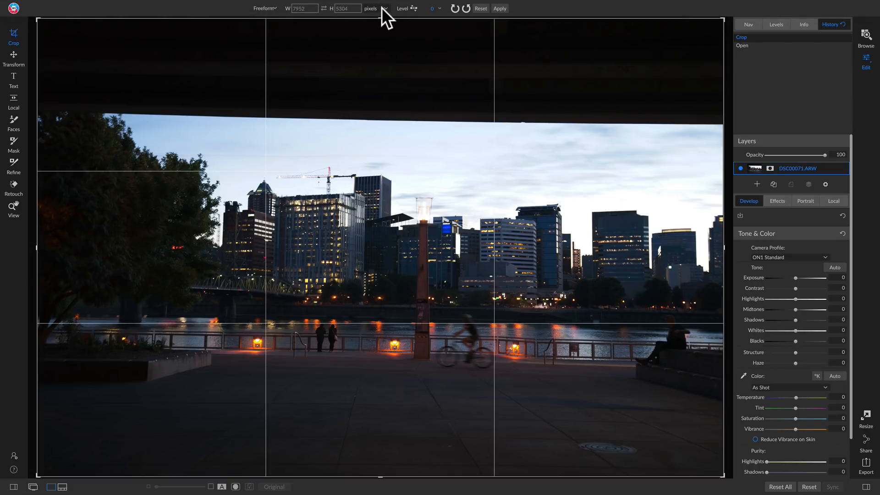
{"action": "left_click", "coordinate": [384, 8]}
{"action": "left_click", "coordinate": [383, 9]}
Step: Level the photo along the far riverbank and crop it to about 5965 × 3979 pixels around the skyline, excluding the bridge deck
{"action": "left_click", "coordinate": [414, 8]}
{"action": "left_click_drag", "start_coordinate": [244, 305], "coordinate": [742, 312]}
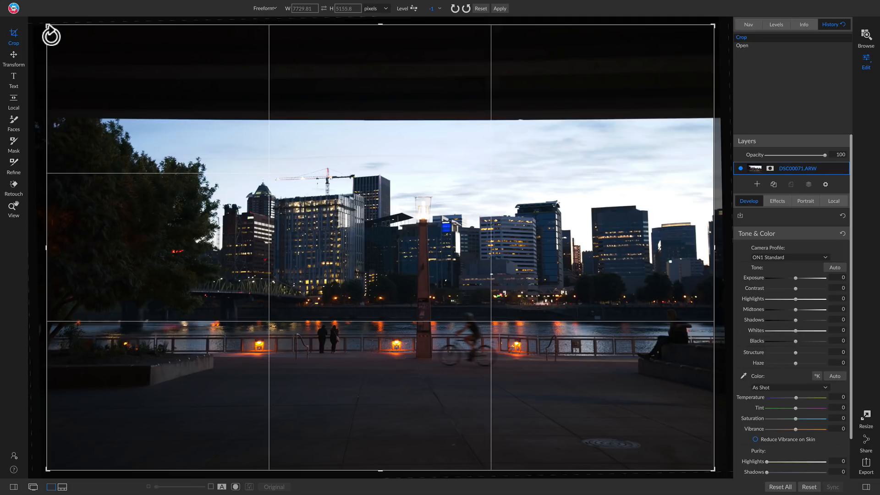
{"action": "left_click_drag", "start_coordinate": [48, 26], "coordinate": [125, 74]}
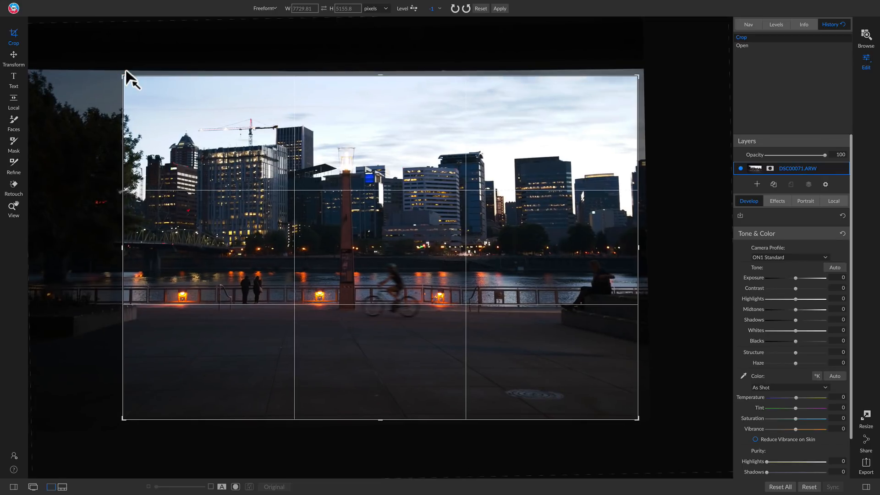
{"action": "left_click_drag", "start_coordinate": [261, 220], "coordinate": [283, 221]}
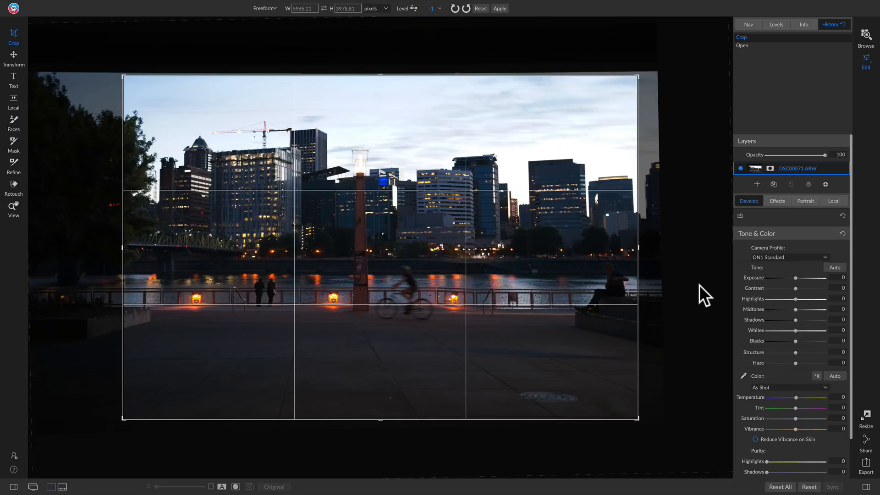
{"action": "key", "text": "Return"}
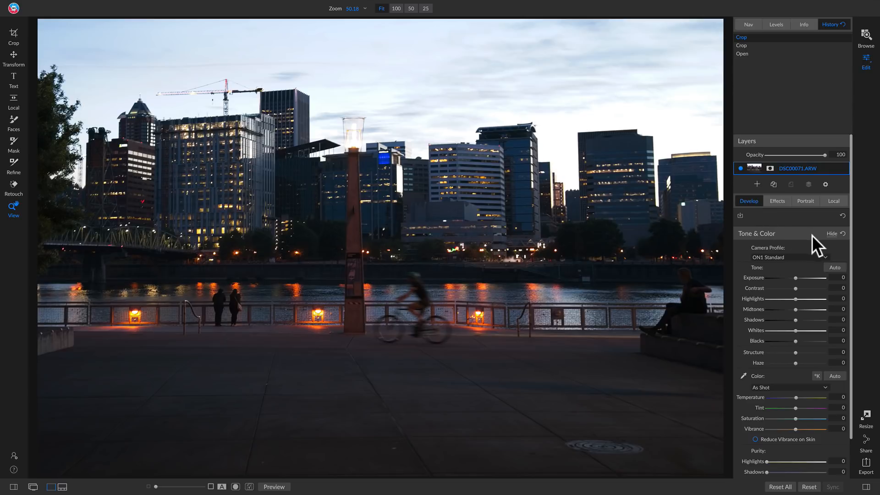
Step: Review the Develop sections by collapsing and reopening Tone & Color, and keep the camera profile at ON1 Standard
{"action": "left_click", "coordinate": [832, 234]}
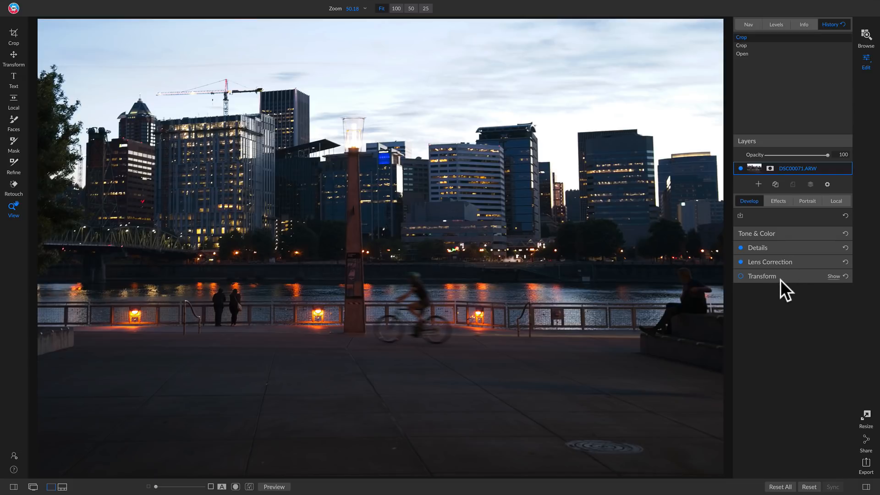
{"action": "left_click", "coordinate": [829, 233]}
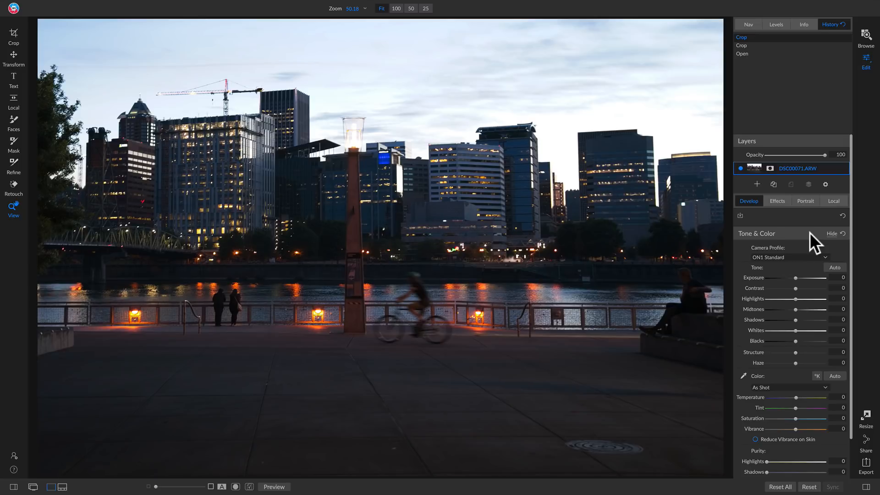
{"action": "left_click", "coordinate": [790, 257]}
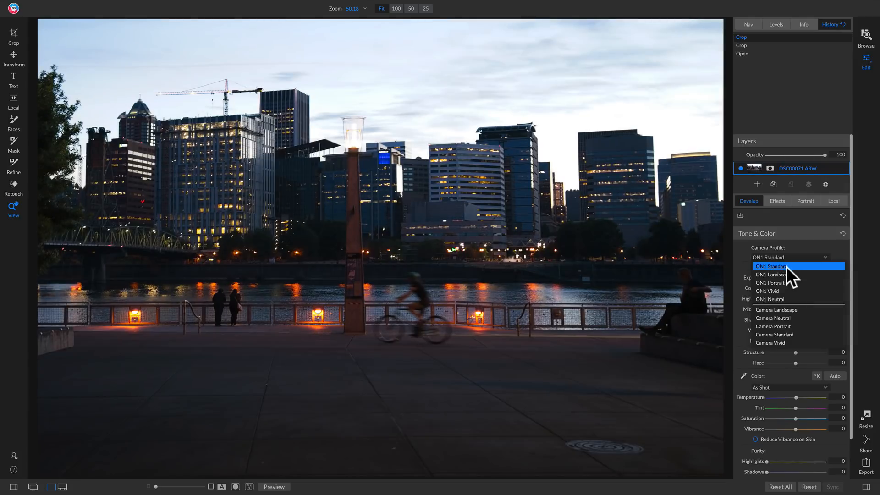
{"action": "left_click", "coordinate": [786, 266]}
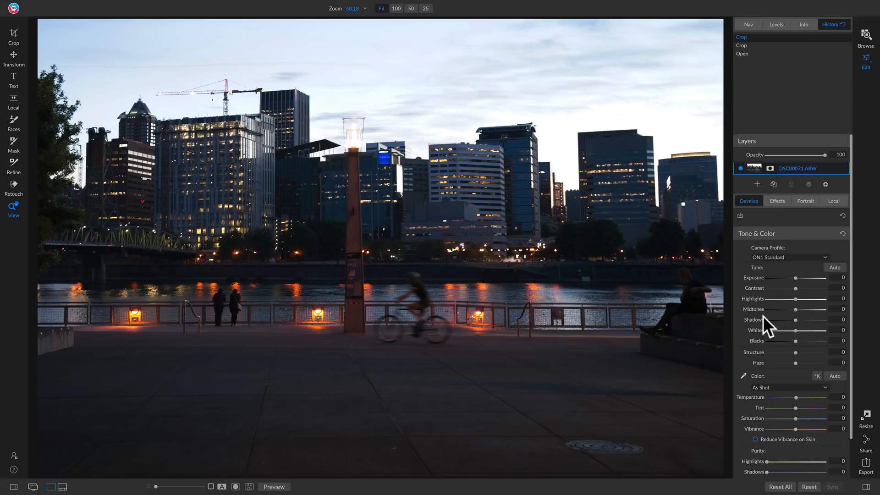
Step: Lower the exposure to -1 with the help of the clipping overlay, and inspect the lamp at 100% zoom
{"action": "key", "text": "j"}
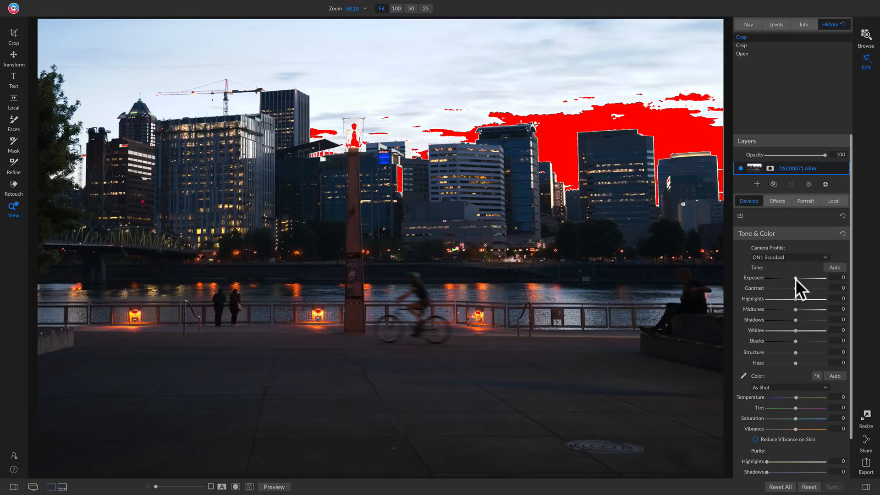
{"action": "left_click_drag", "start_coordinate": [796, 280], "coordinate": [788, 282]}
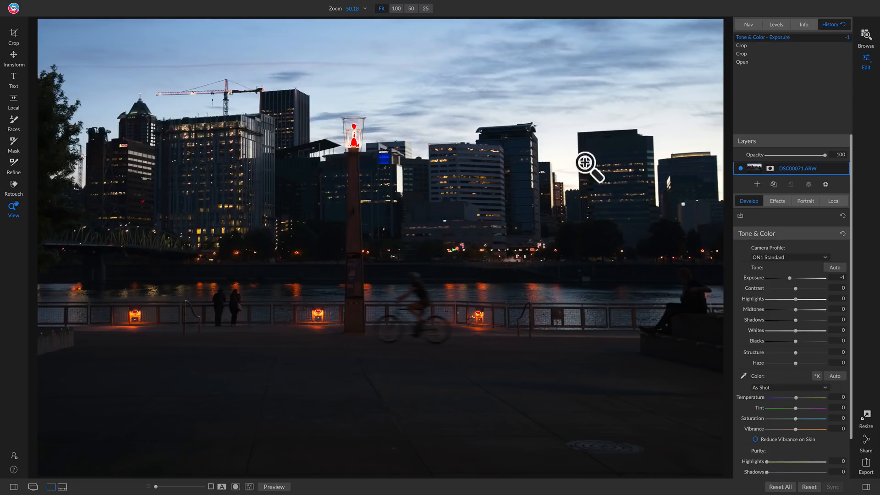
{"action": "left_click", "coordinate": [353, 133]}
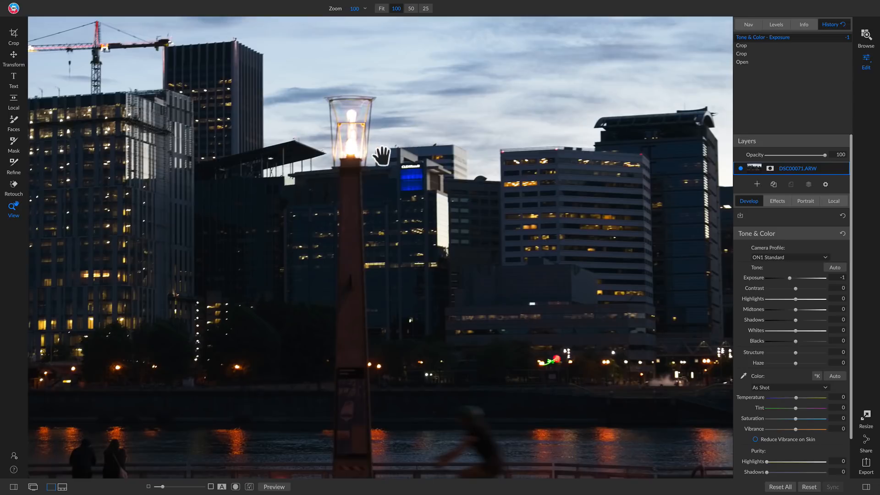
{"action": "left_click", "coordinate": [366, 146]}
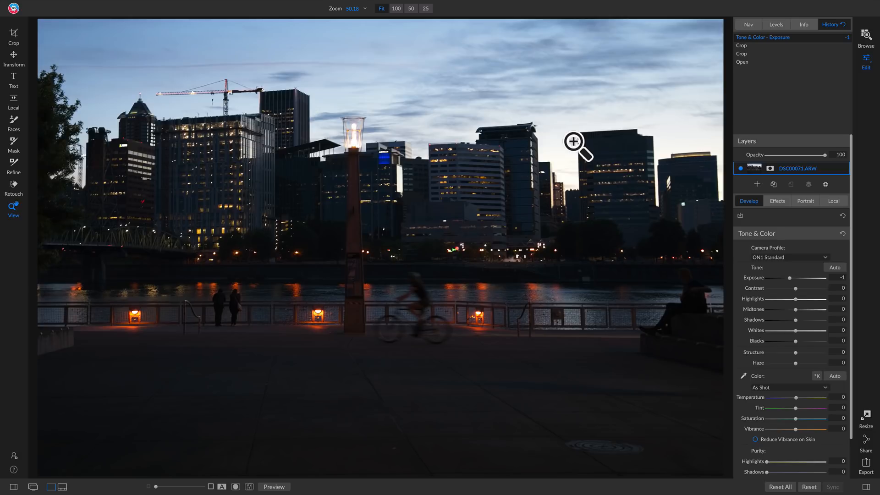
Step: Set the contrast to -59, checking the dark buildings and the bright sky at 100% zoom
{"action": "left_click", "coordinate": [217, 179]}
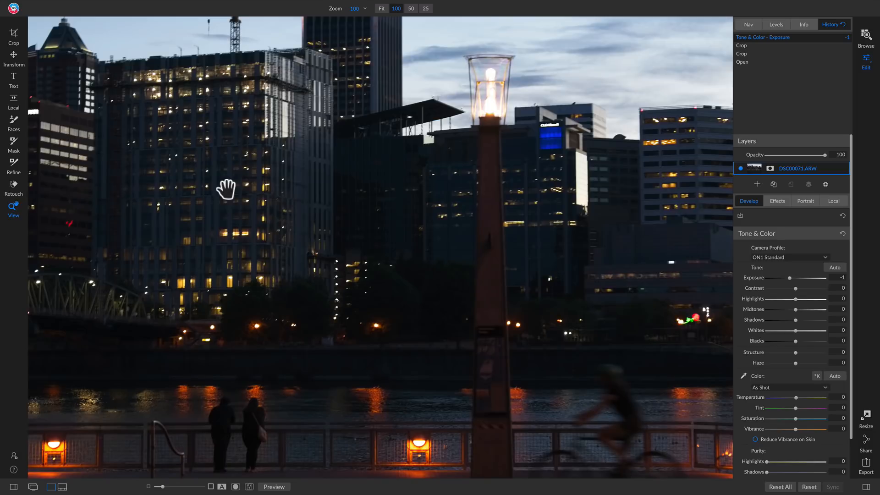
{"action": "left_click", "coordinate": [457, 237]}
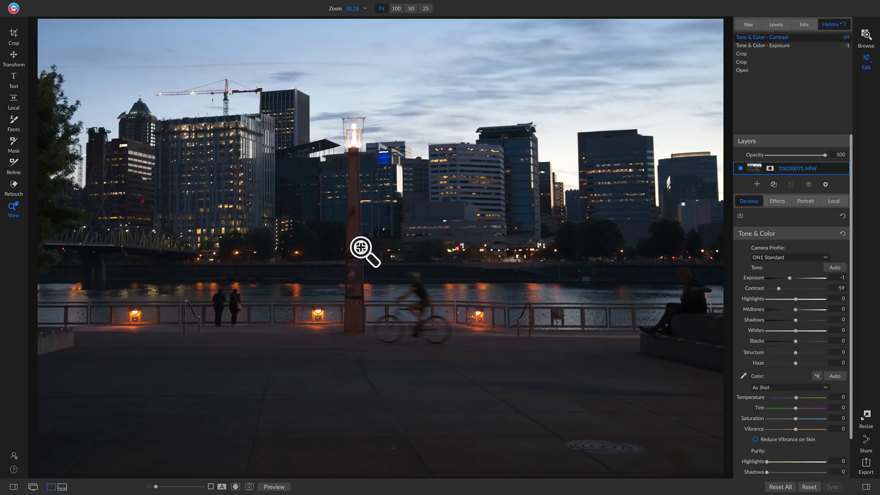
{"action": "left_click", "coordinate": [595, 136]}
{"action": "left_click_drag", "start_coordinate": [605, 142], "coordinate": [501, 220]}
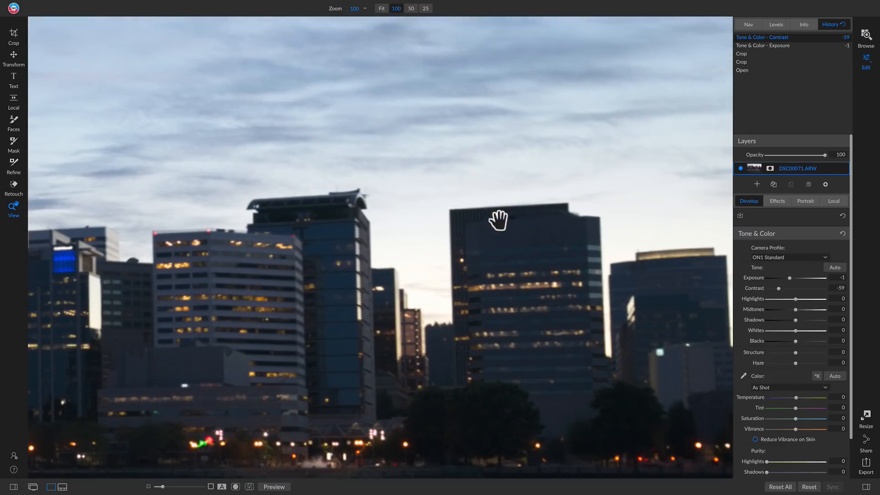
{"action": "left_click", "coordinate": [494, 186]}
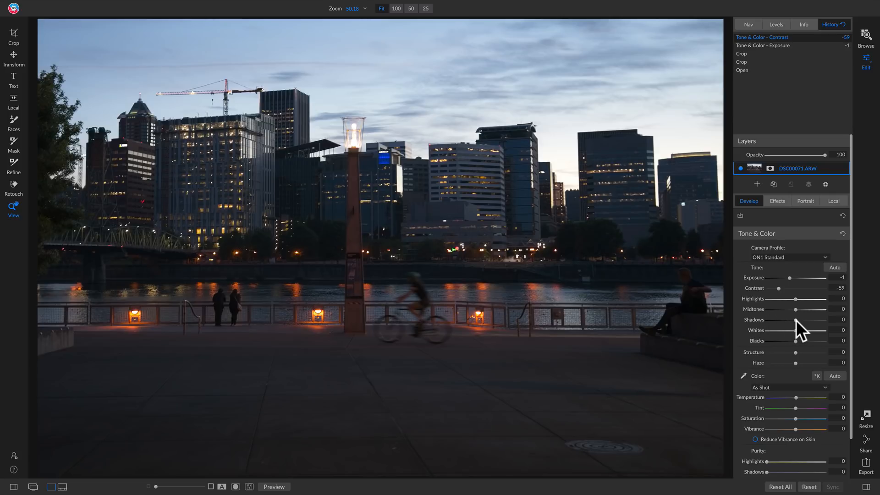
Step: Raise the shadows to 34 and the midtones to 20, checking the building detail at 100% zoom
{"action": "left_click_drag", "start_coordinate": [799, 321], "coordinate": [804, 321]}
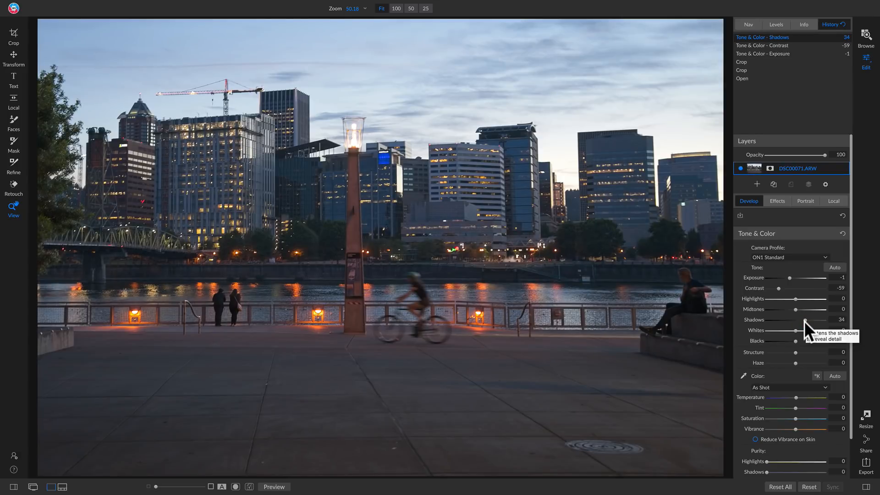
{"action": "left_click", "coordinate": [449, 225]}
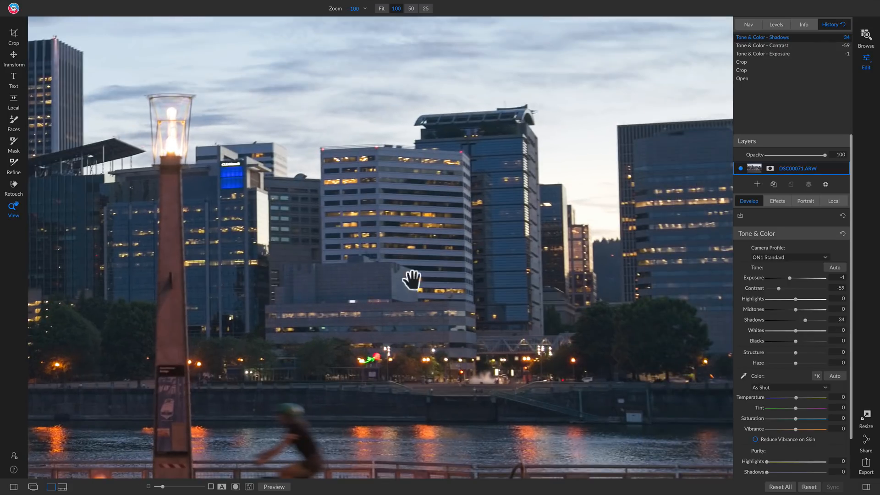
{"action": "left_click", "coordinate": [421, 268]}
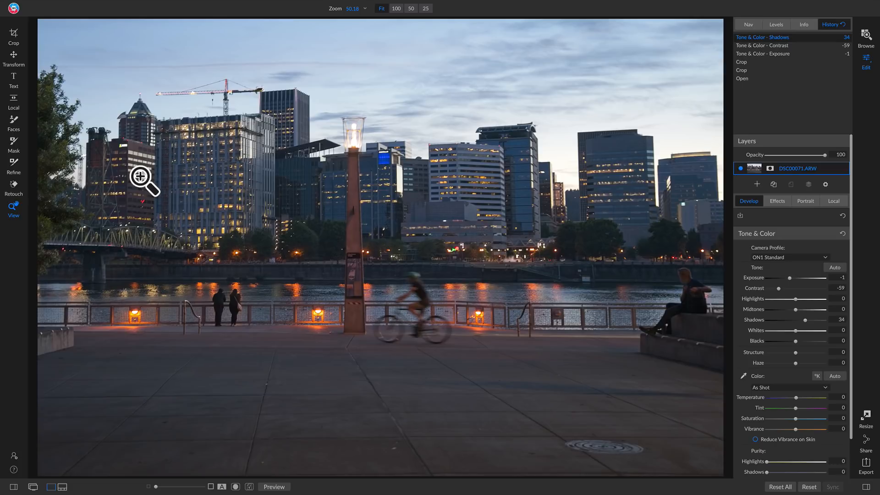
{"action": "left_click", "coordinate": [796, 310]}
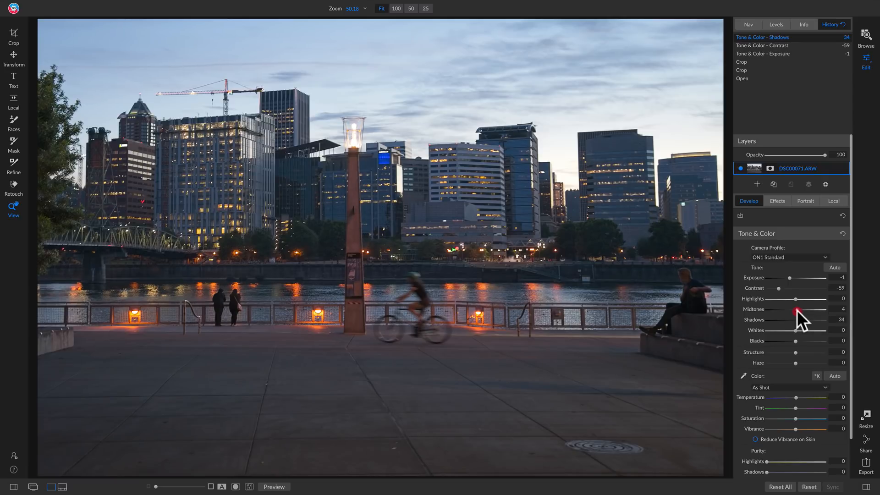
{"action": "left_click_drag", "start_coordinate": [796, 310], "coordinate": [799, 309]}
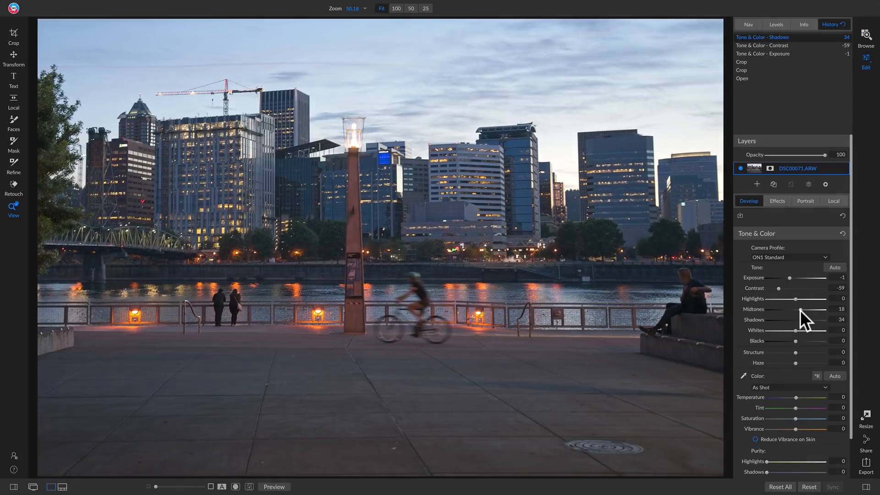
{"action": "left_click_drag", "start_coordinate": [801, 310], "coordinate": [801, 310]}
Step: Try the blacks at -12 using the clipping overlay, and inspect the seated figure at 100% zoom
{"action": "key", "text": "j"}
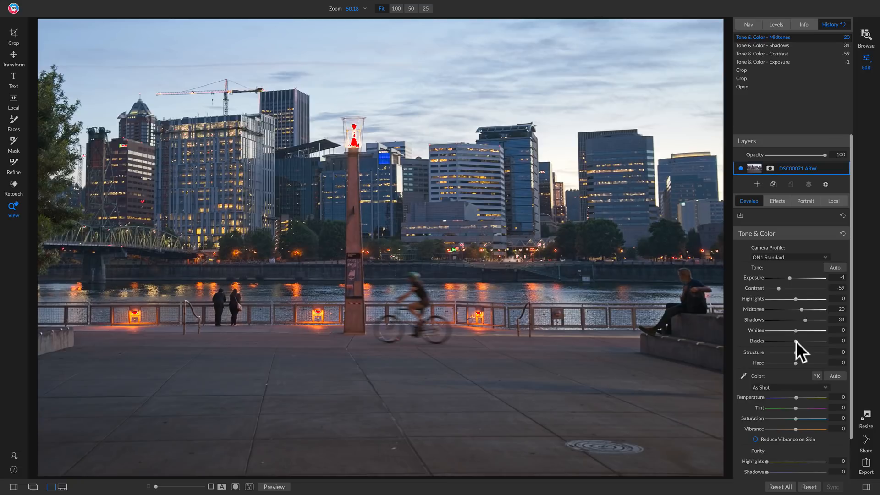
{"action": "left_click_drag", "start_coordinate": [794, 342], "coordinate": [790, 343]}
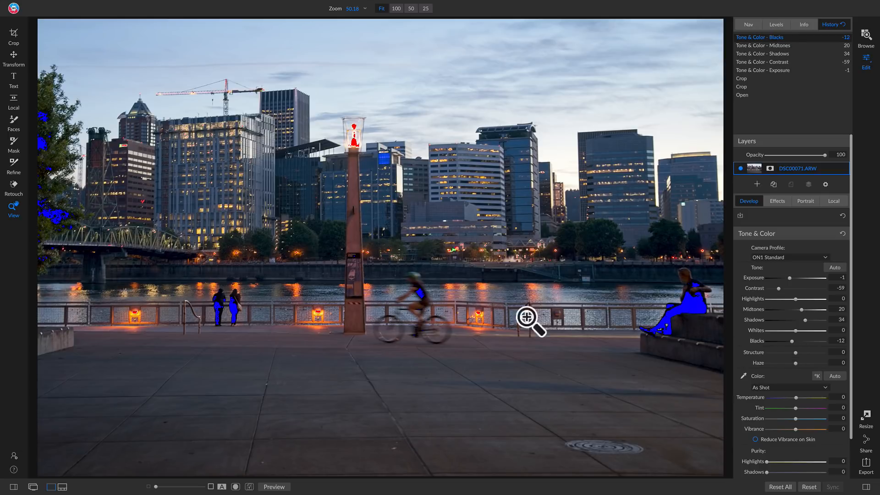
{"action": "key", "text": "j"}
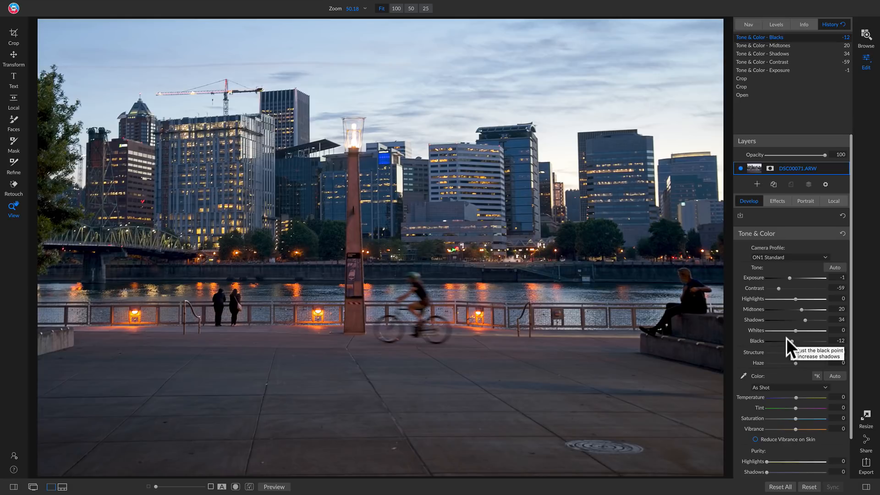
{"action": "left_click", "coordinate": [697, 294]}
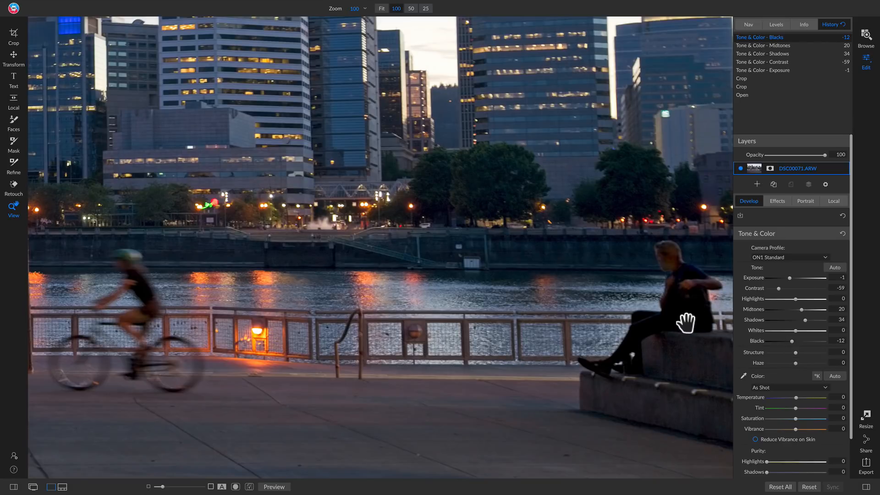
{"action": "left_click", "coordinate": [688, 320]}
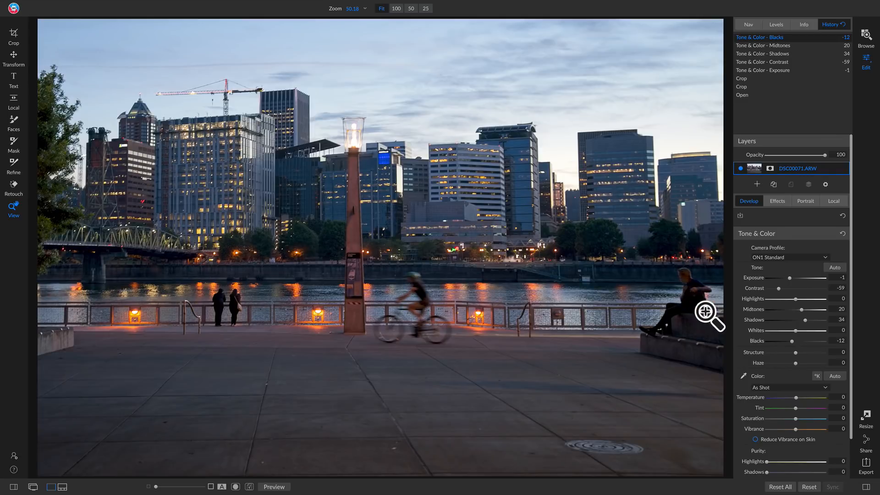
Step: Set the blacks to -7 while watching the clipped shadows in the clipping overlay
{"action": "key", "text": "j"}
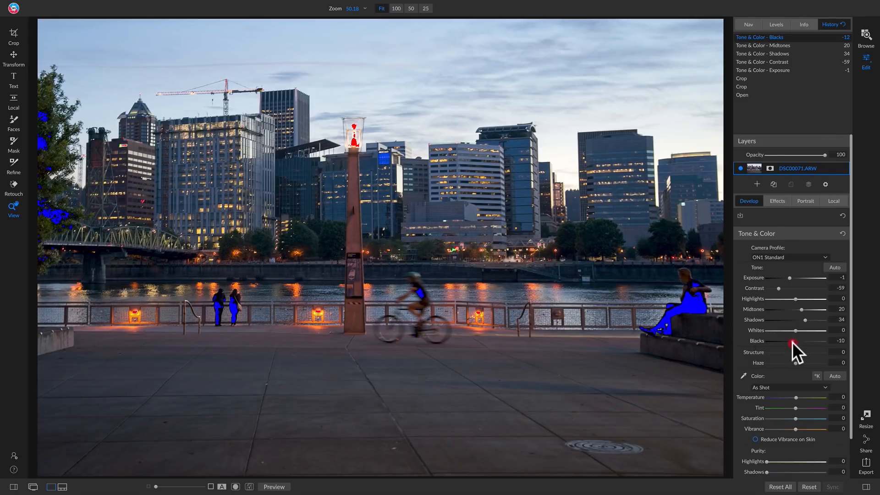
{"action": "left_click_drag", "start_coordinate": [792, 342], "coordinate": [792, 342]}
{"action": "left_click_drag", "start_coordinate": [793, 342], "coordinate": [791, 342]}
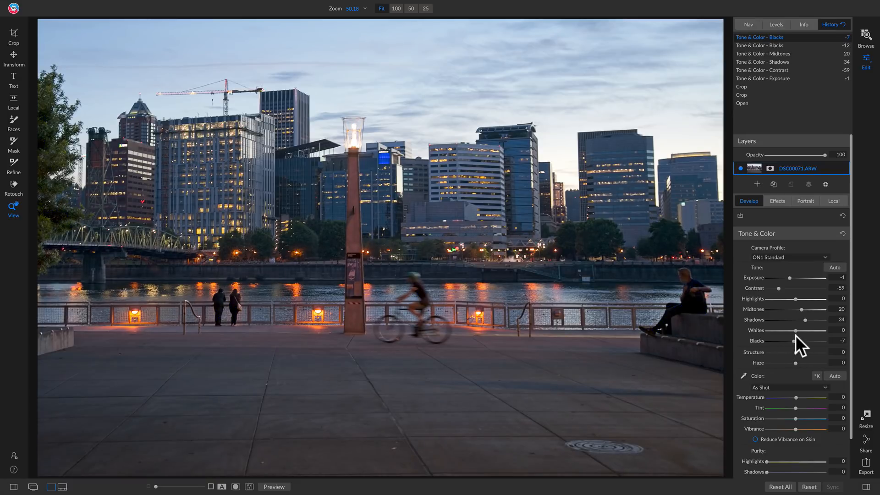
Step: Try raising the whites to 4 and reset them to 0
{"action": "left_click_drag", "start_coordinate": [796, 331], "coordinate": [796, 331]}
{"action": "double_click", "coordinate": [755, 331]}
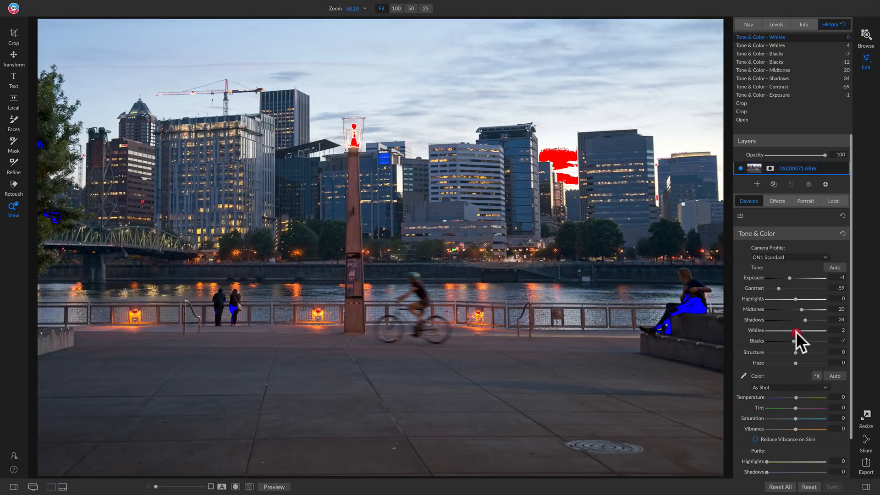
Step: Set the whites to 2 and compare the edited photo with the original
{"action": "left_click_drag", "start_coordinate": [796, 331], "coordinate": [795, 331]}
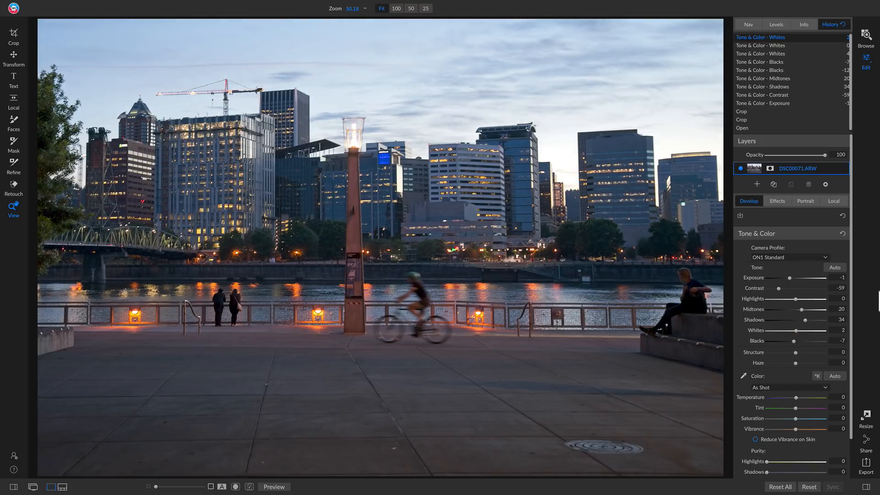
{"action": "key", "text": "backslash"}
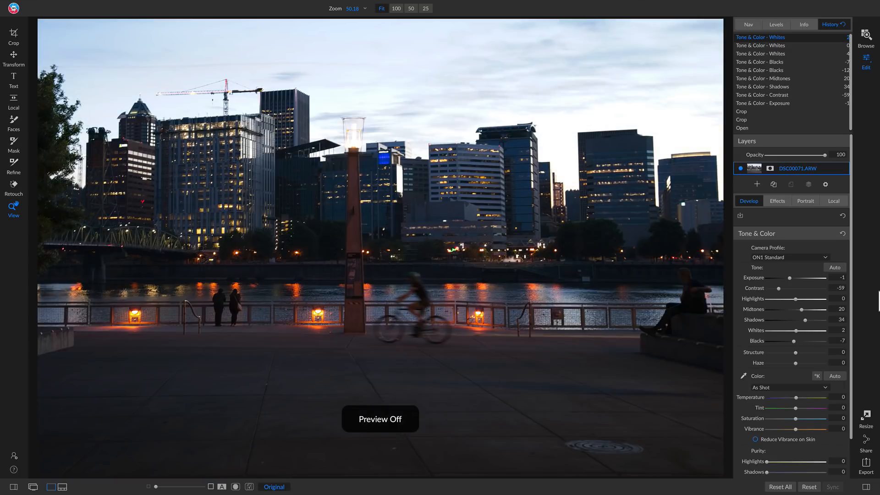
{"action": "key", "text": "backslash"}
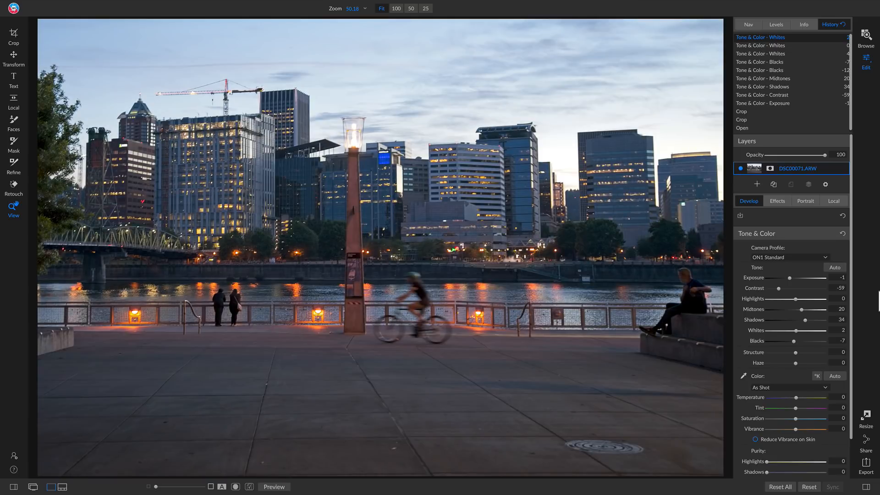
{"action": "key", "text": "backslash"}
{"action": "key", "text": "backslash"}
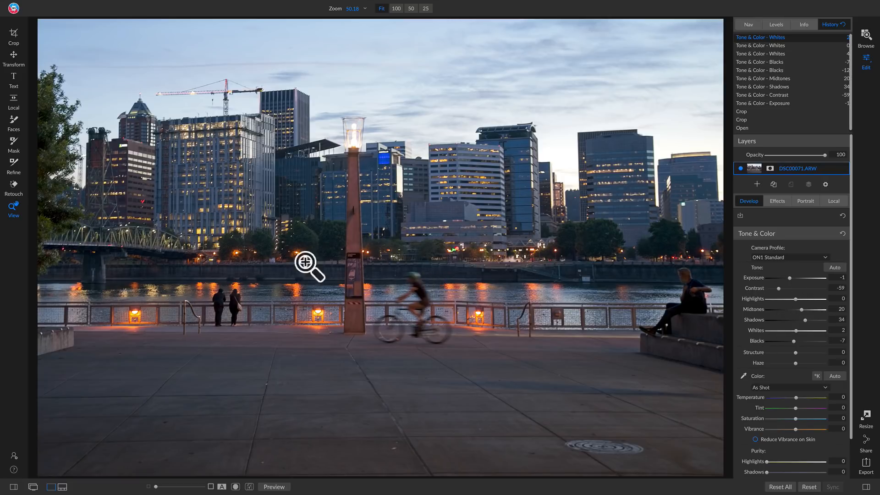
Step: Try the haze at -7 and then at -9, checking the clipping overlay in between
{"action": "scroll", "coordinate": [807, 351], "scroll_direction": "down", "scroll_amount": 1}
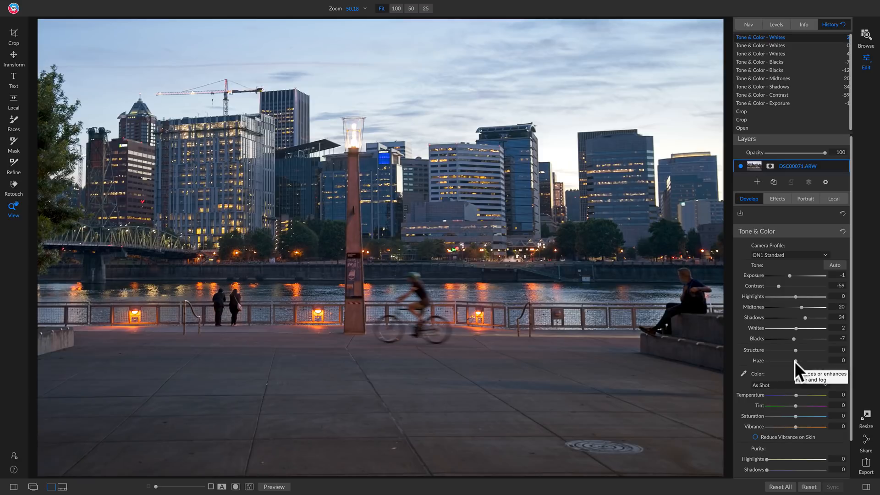
{"action": "mouse_move", "coordinate": [794, 361]}
{"action": "left_mouse_down"}
{"action": "mouse_move", "coordinate": [774, 364]}
{"action": "mouse_move", "coordinate": [793, 364]}
{"action": "left_mouse_up"}
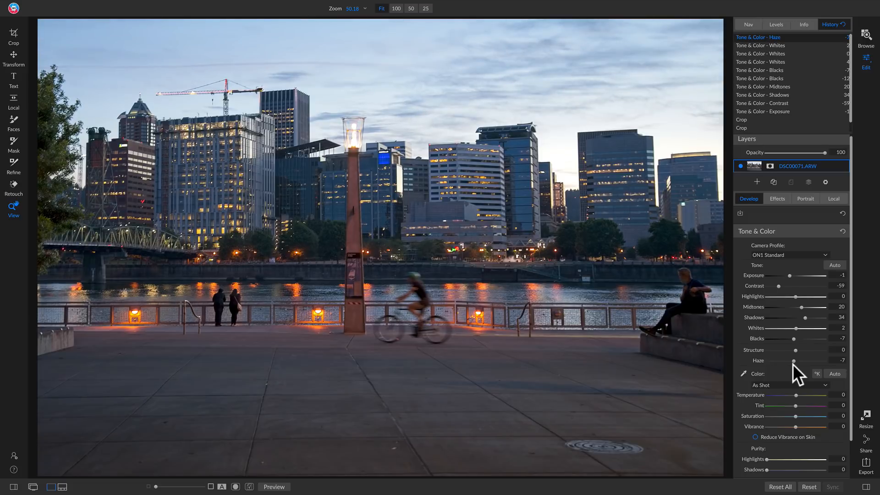
{"action": "key", "text": "j"}
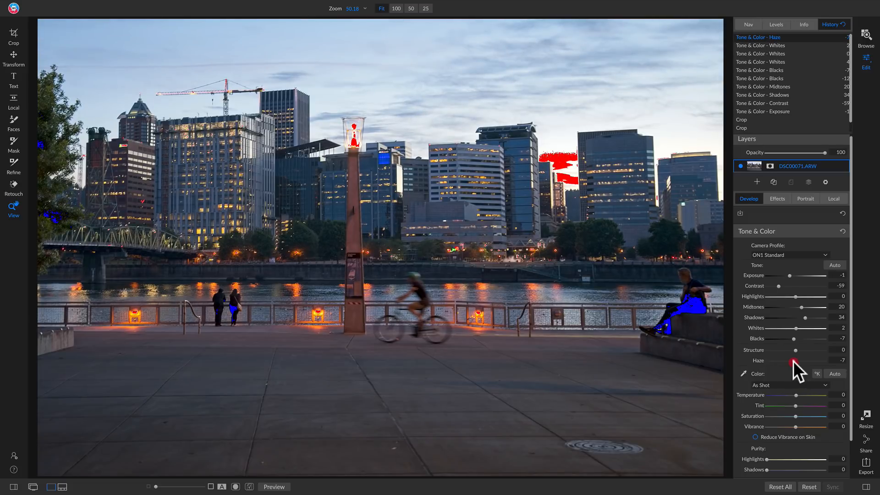
{"action": "left_click_drag", "start_coordinate": [792, 361], "coordinate": [791, 362]}
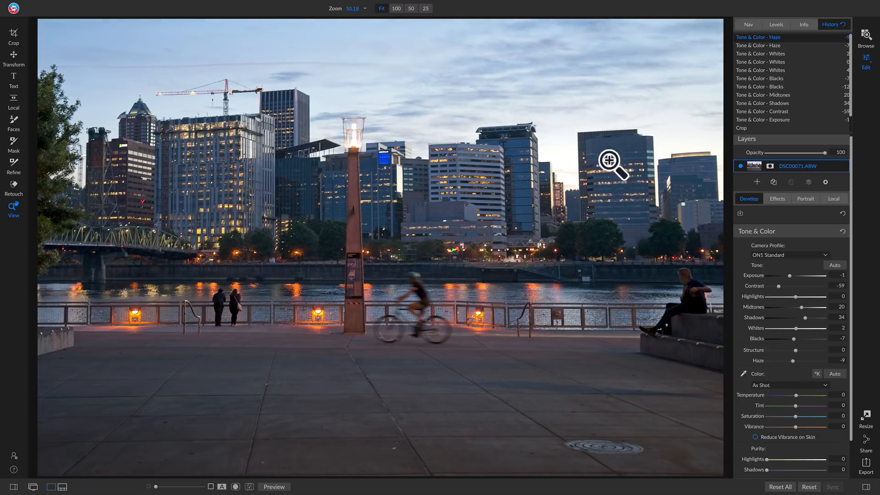
Step: Inspect the buildings and sky at 100% zoom and reset the haze to 0
{"action": "left_click", "coordinate": [571, 179]}
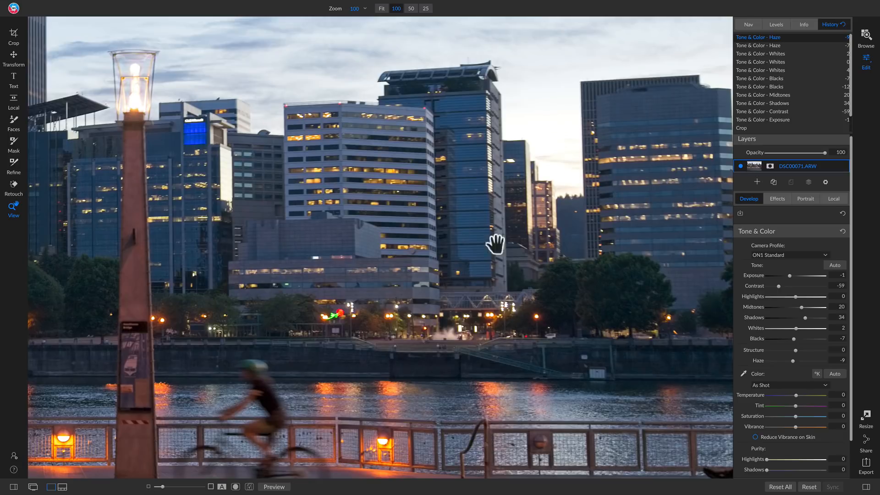
{"action": "left_click_drag", "start_coordinate": [284, 249], "coordinate": [498, 266]}
{"action": "left_click_drag", "start_coordinate": [359, 212], "coordinate": [556, 253]}
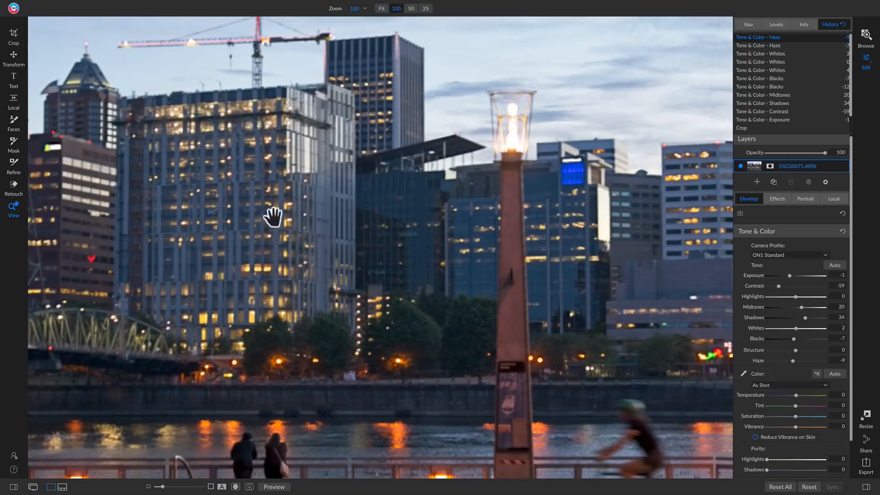
{"action": "left_click", "coordinate": [306, 238]}
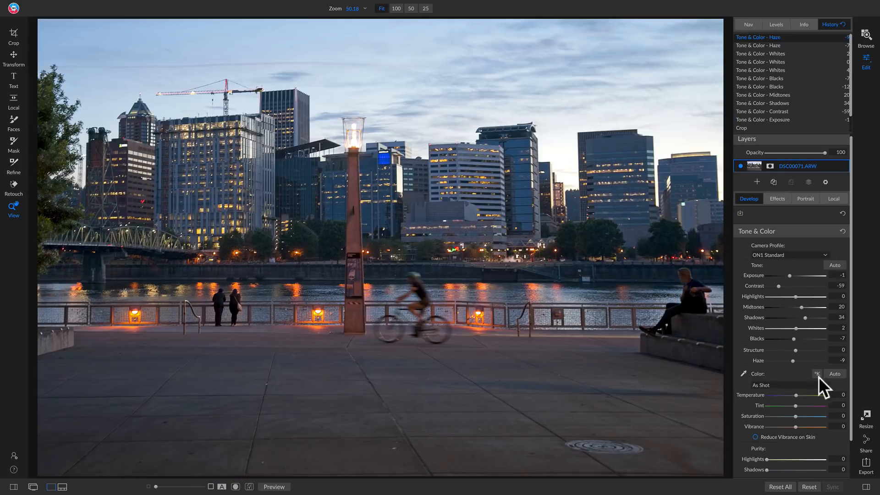
{"action": "double_click", "coordinate": [758, 359]}
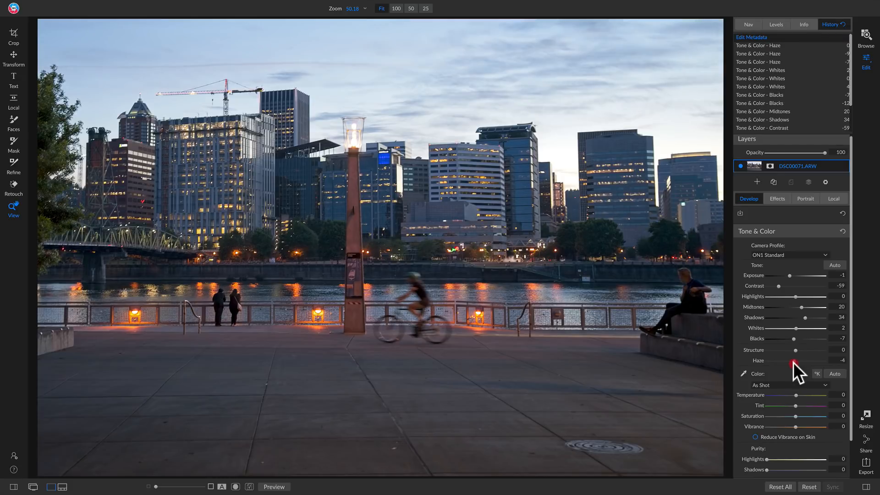
Step: Set the haze to -10 and the structure to 20, comparing the result with the original photo
{"action": "left_click_drag", "start_coordinate": [793, 362], "coordinate": [791, 362]}
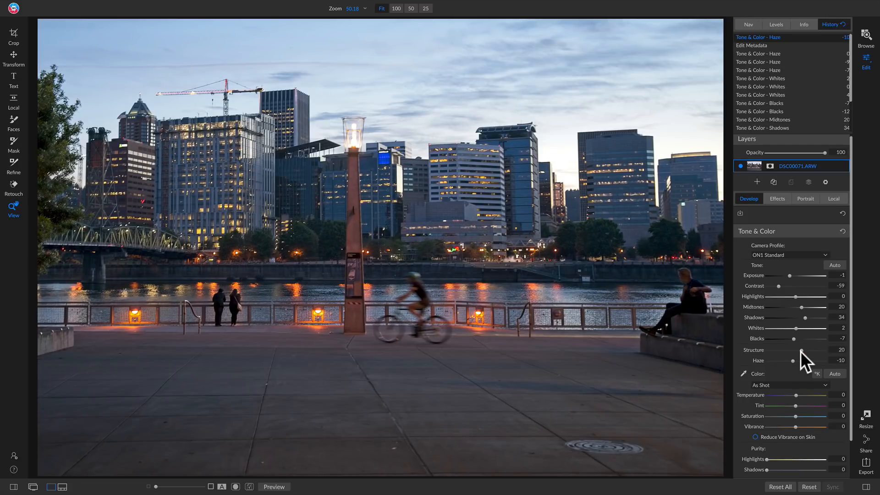
{"action": "left_click", "coordinate": [801, 351]}
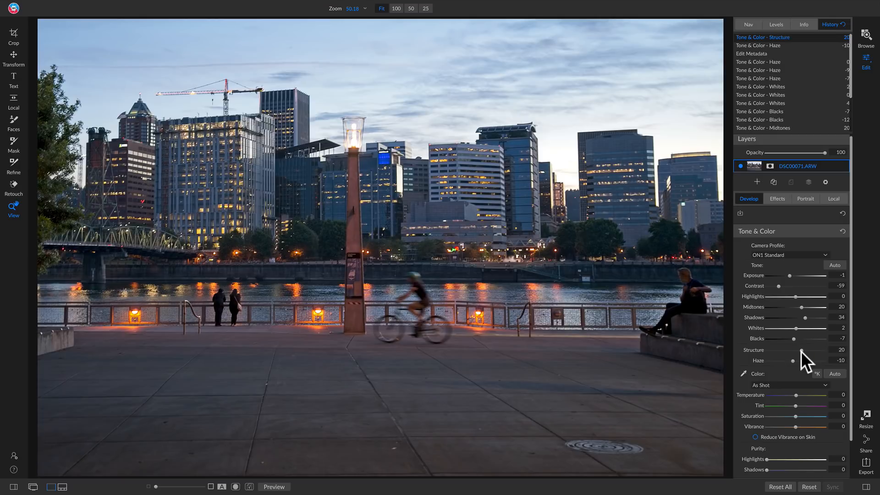
{"action": "double_click", "coordinate": [759, 349]}
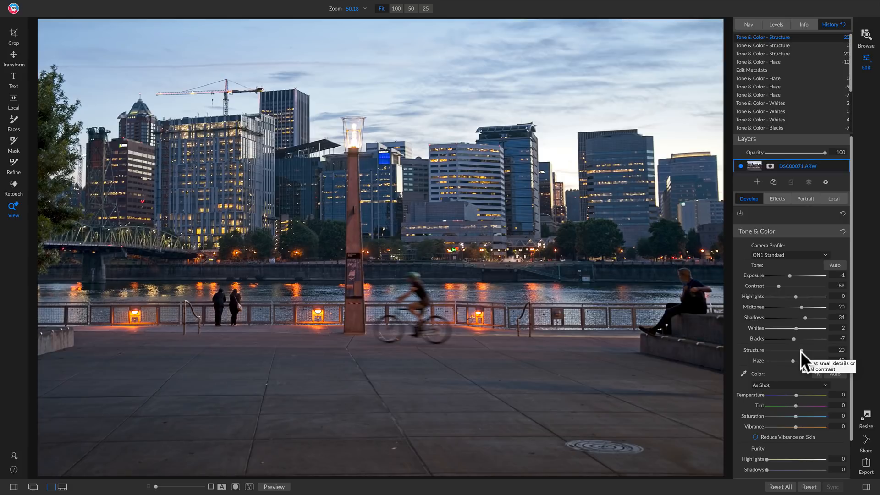
{"action": "key", "text": "backslash"}
{"action": "key", "text": "backslash"}
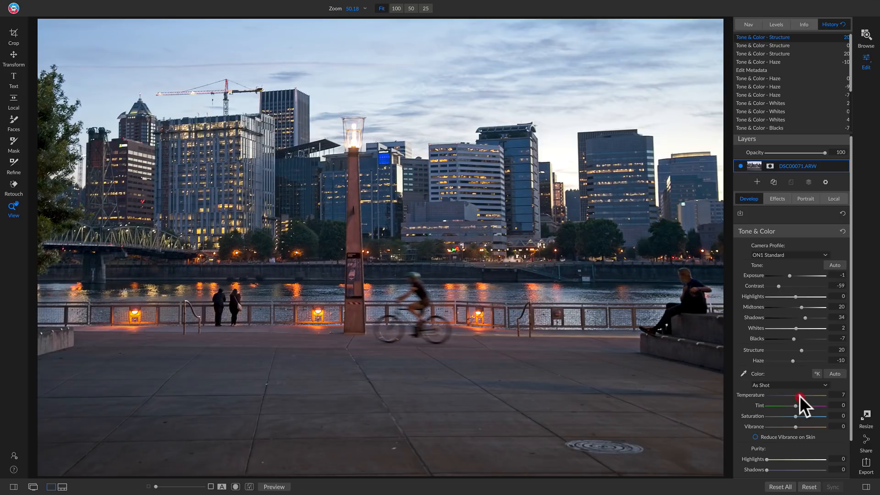
Step: Warm the color temperature to 30 and compare the edited photo with the original
{"action": "left_click_drag", "start_coordinate": [800, 395], "coordinate": [806, 395]}
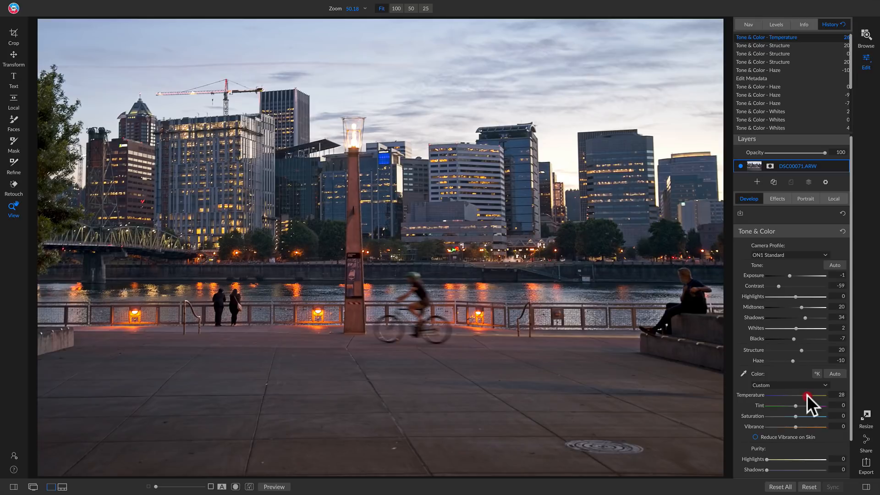
{"action": "left_click_drag", "start_coordinate": [807, 394], "coordinate": [807, 394]}
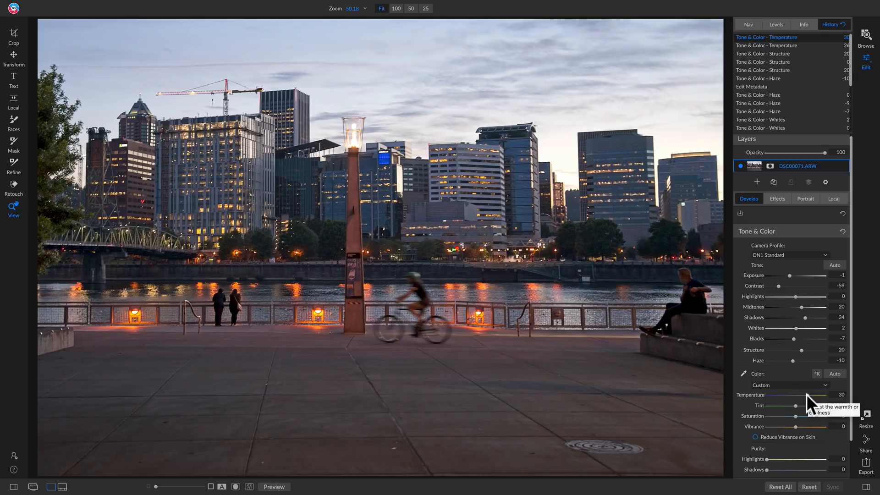
{"action": "key", "text": "ctrl+p"}
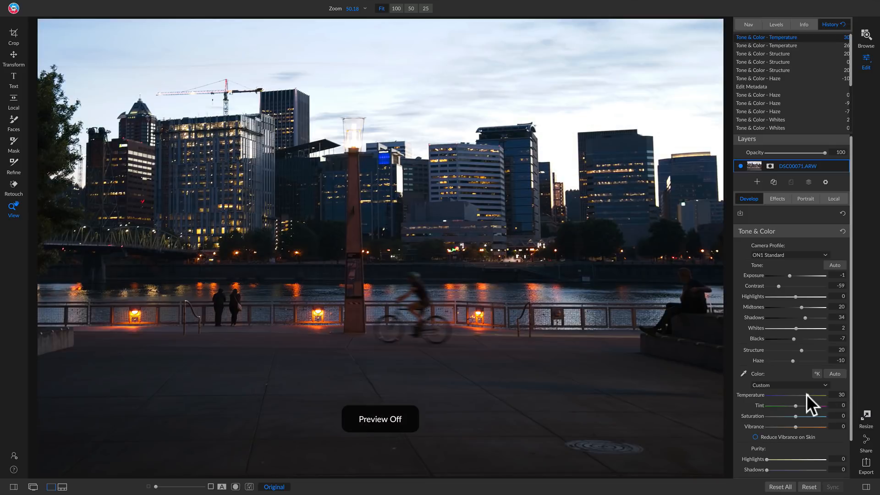
{"action": "key", "text": "ctrl+p"}
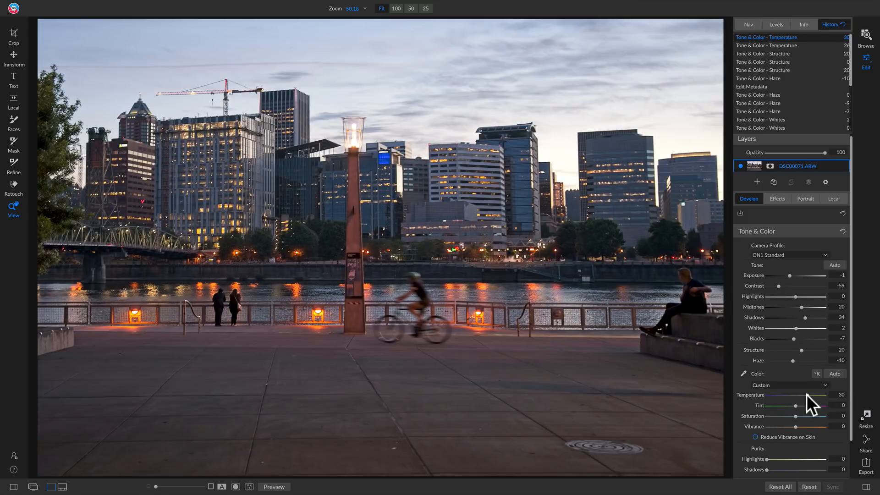
{"action": "key", "text": "ctrl+p"}
{"action": "key", "text": "ctrl+p"}
Step: Check the railing lamps at 100% zoom, and try raising the purity highlights and shadows before resetting both to 0
{"action": "scroll", "coordinate": [806, 394], "scroll_direction": "down", "scroll_amount": 1}
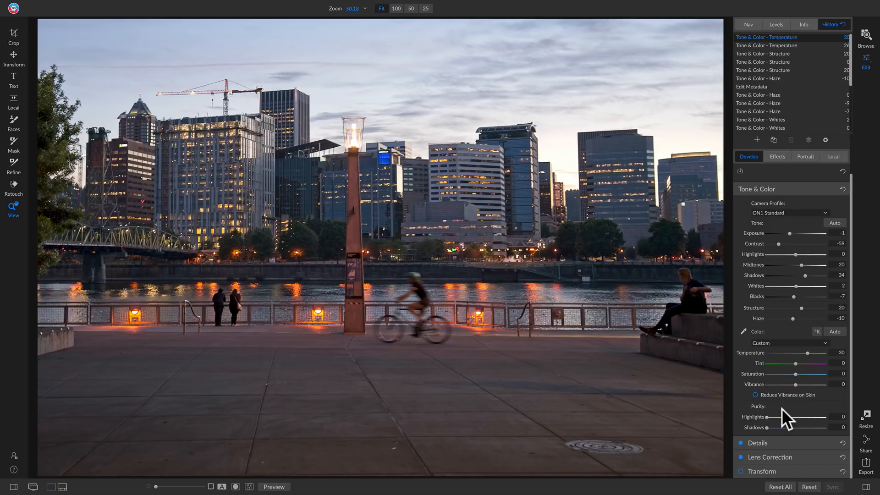
{"action": "left_click", "coordinate": [292, 305]}
{"action": "left_click_drag", "start_coordinate": [314, 306], "coordinate": [447, 373]}
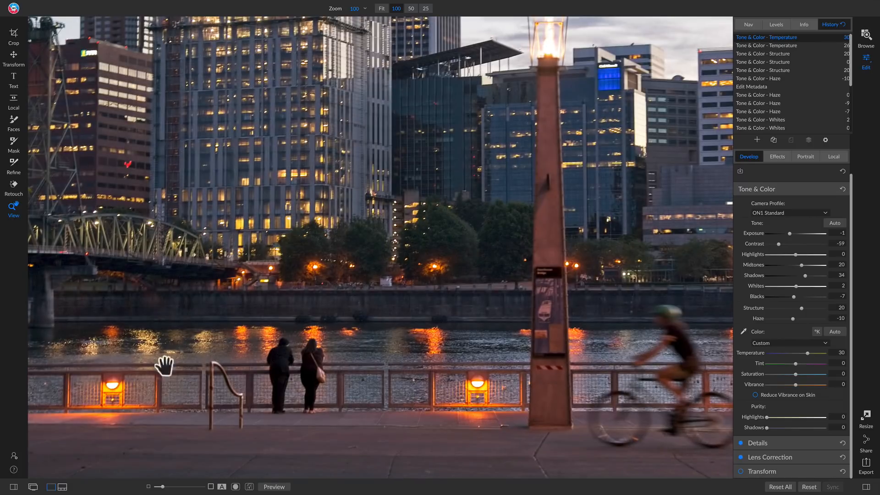
{"action": "left_click", "coordinate": [318, 318]}
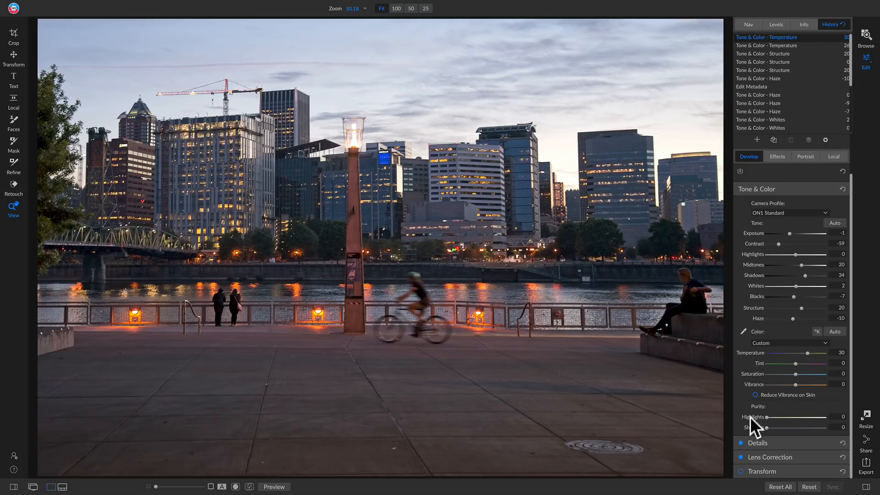
{"action": "left_click", "coordinate": [764, 416]}
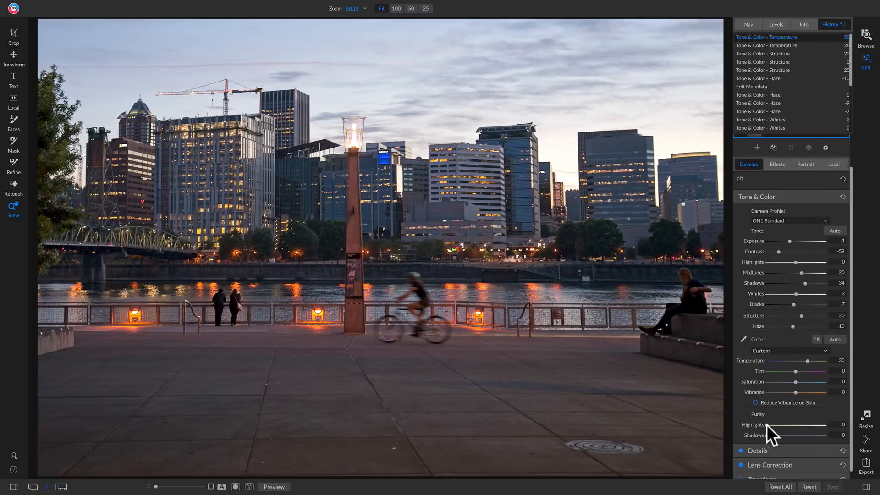
{"action": "left_click_drag", "start_coordinate": [768, 424], "coordinate": [785, 424]}
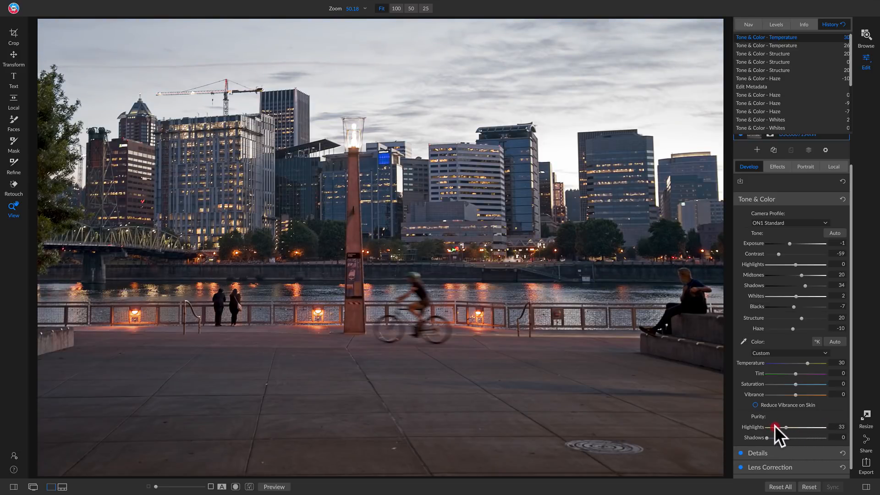
{"action": "mouse_move", "coordinate": [775, 425]}
{"action": "left_mouse_down"}
{"action": "mouse_move", "coordinate": [727, 432]}
{"action": "mouse_move", "coordinate": [784, 439]}
{"action": "left_mouse_up"}
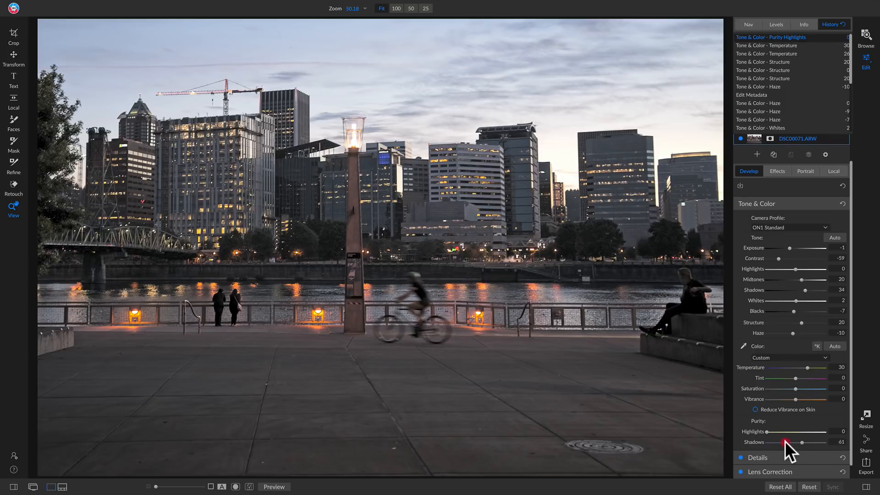
{"action": "left_click_drag", "start_coordinate": [785, 441], "coordinate": [746, 443]}
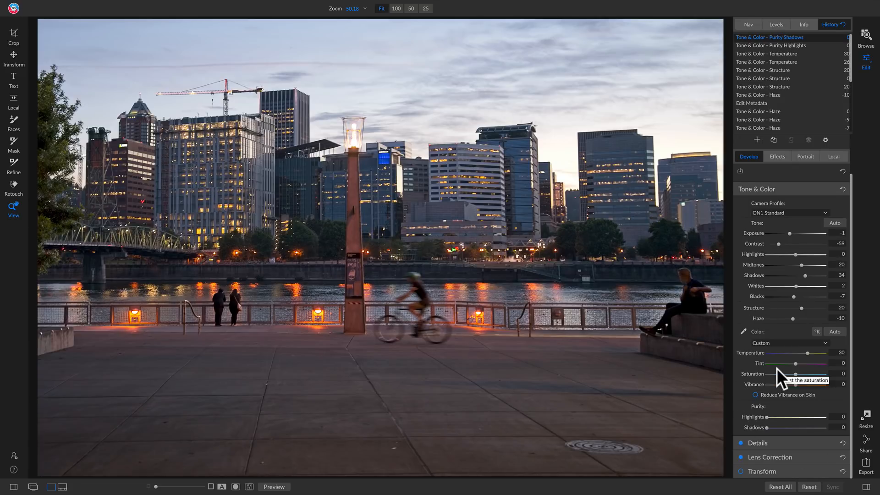
Step: Open the Details settings, examine the skyline and cyclist at 100% zoom, and view the photo's ISO and shutter speed
{"action": "left_click", "coordinate": [829, 442]}
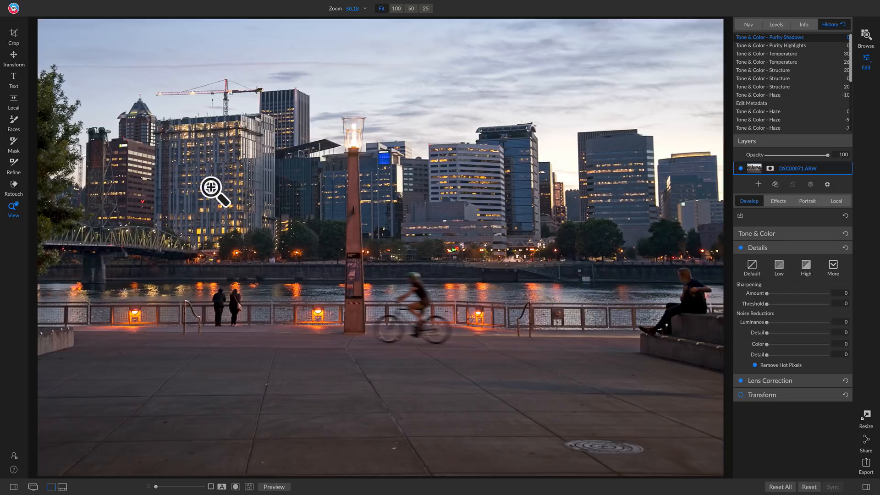
{"action": "left_click", "coordinate": [220, 165]}
{"action": "left_click_drag", "start_coordinate": [228, 278], "coordinate": [276, 216]}
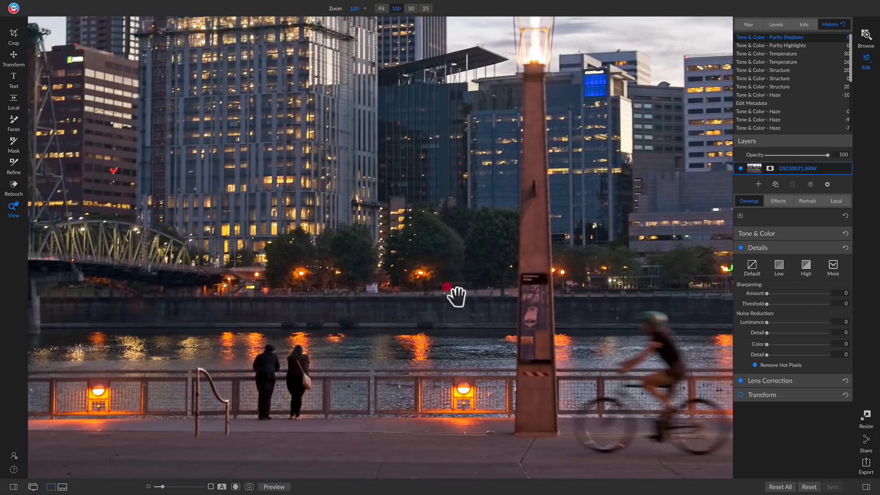
{"action": "left_click_drag", "start_coordinate": [454, 295], "coordinate": [370, 275]}
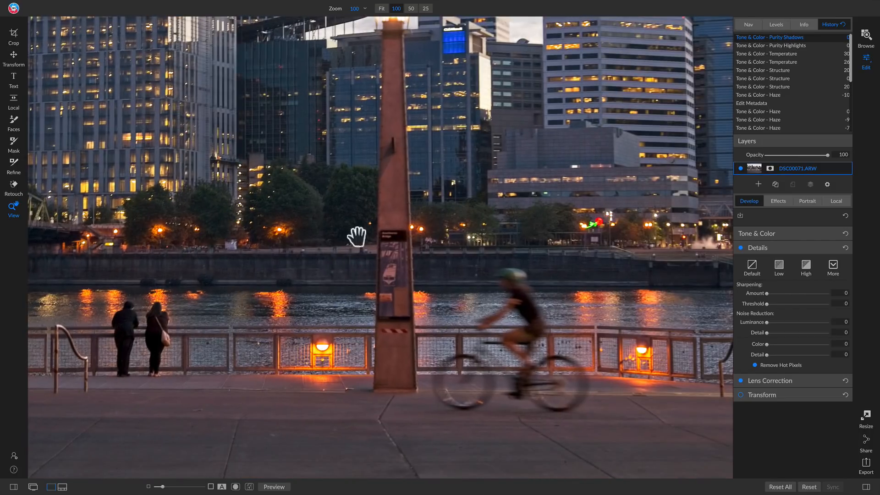
{"action": "left_click", "coordinate": [804, 25]}
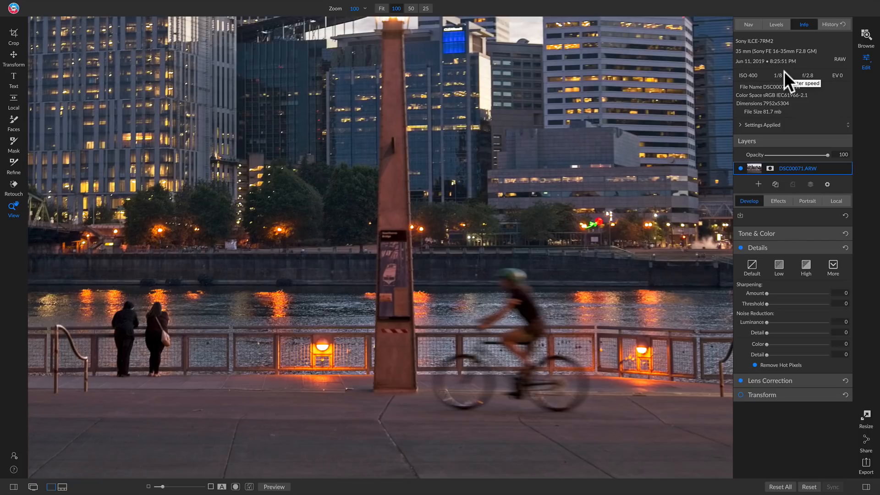
{"action": "left_click", "coordinate": [146, 263]}
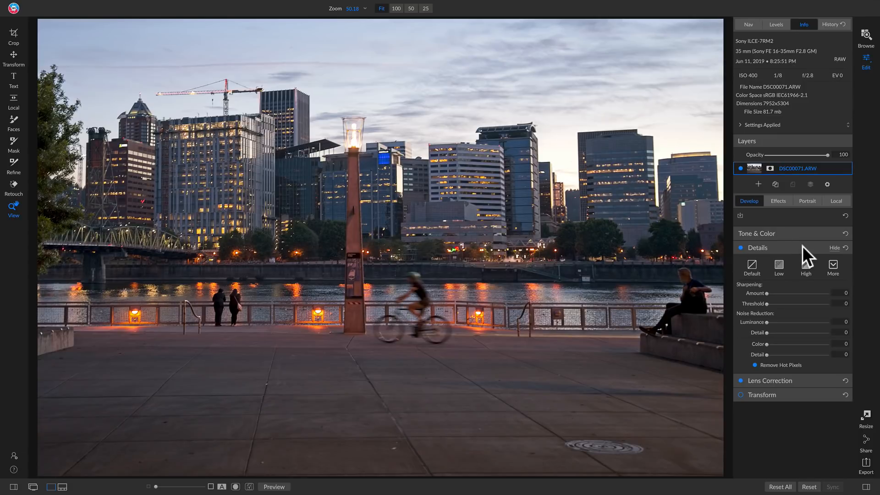
Step: Raise the sharpening amount to 80 at 100% zoom and toggle the Details adjustments off and on to compare
{"action": "left_click_drag", "start_coordinate": [768, 294], "coordinate": [785, 294]}
{"action": "left_click", "coordinate": [281, 249]}
{"action": "left_click_drag", "start_coordinate": [362, 248], "coordinate": [385, 300]}
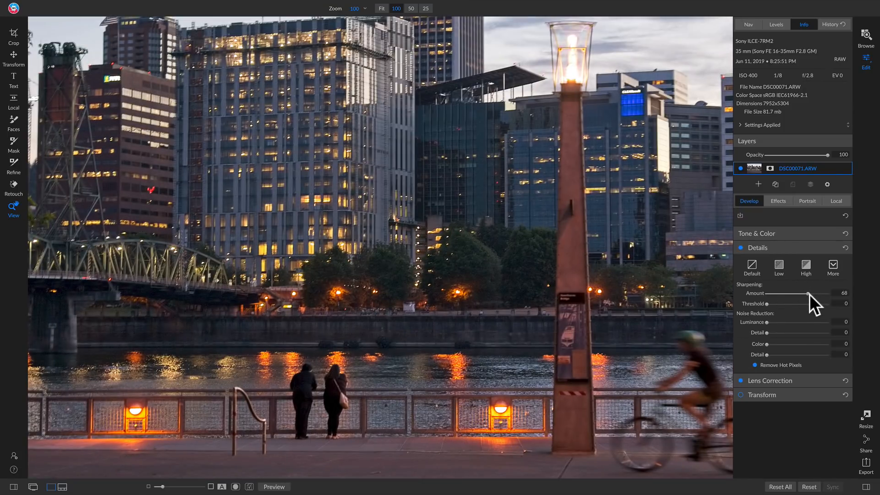
{"action": "left_click_drag", "start_coordinate": [793, 295], "coordinate": [815, 294]}
{"action": "left_click", "coordinate": [741, 248]}
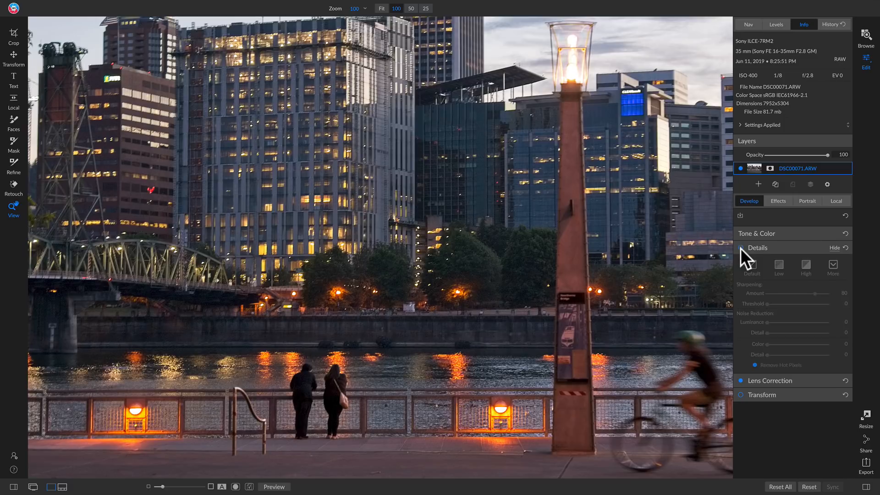
{"action": "left_click", "coordinate": [740, 248]}
{"action": "left_click", "coordinate": [741, 248]}
{"action": "left_click", "coordinate": [741, 247]}
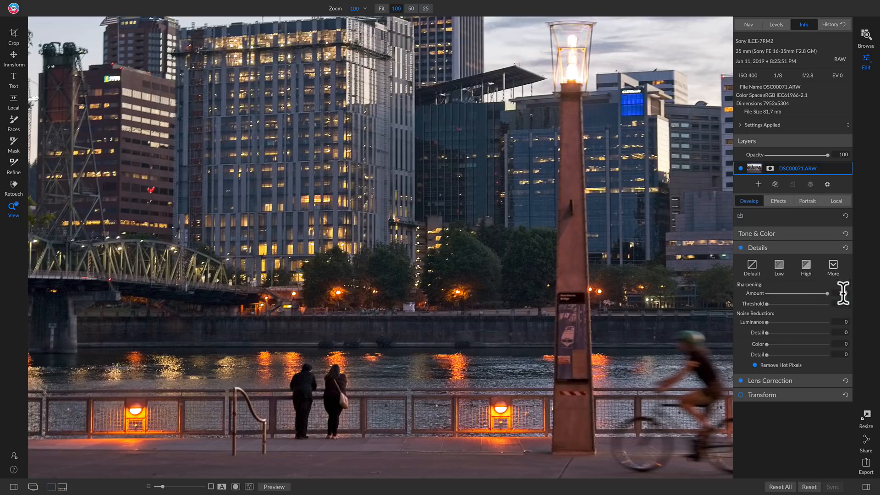
Step: Toggle the Details adjustments off and on at 100% zoom to compare the effect of sharpening
{"action": "left_click", "coordinate": [740, 247]}
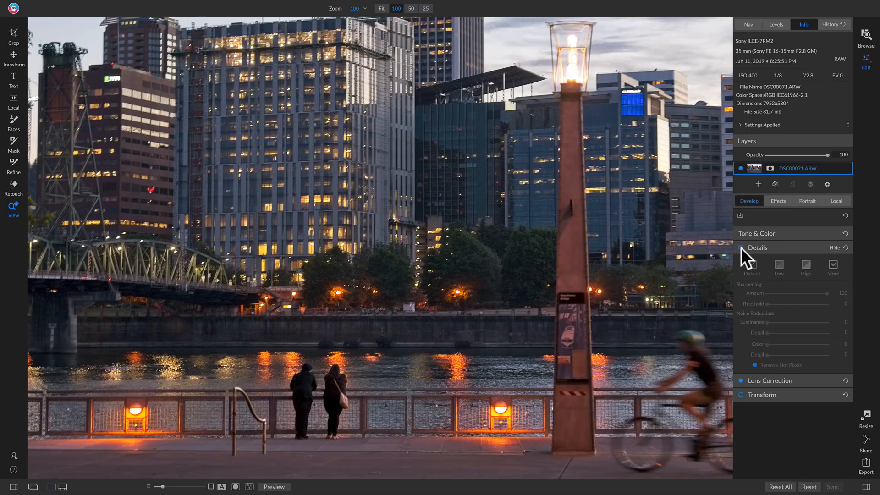
{"action": "left_click", "coordinate": [740, 248]}
{"action": "left_click", "coordinate": [741, 248]}
{"action": "left_click", "coordinate": [740, 248]}
Step: Reset the Details adjustments with the whole photo in view, and try a luminance noise reduction of 6
{"action": "left_click", "coordinate": [271, 197]}
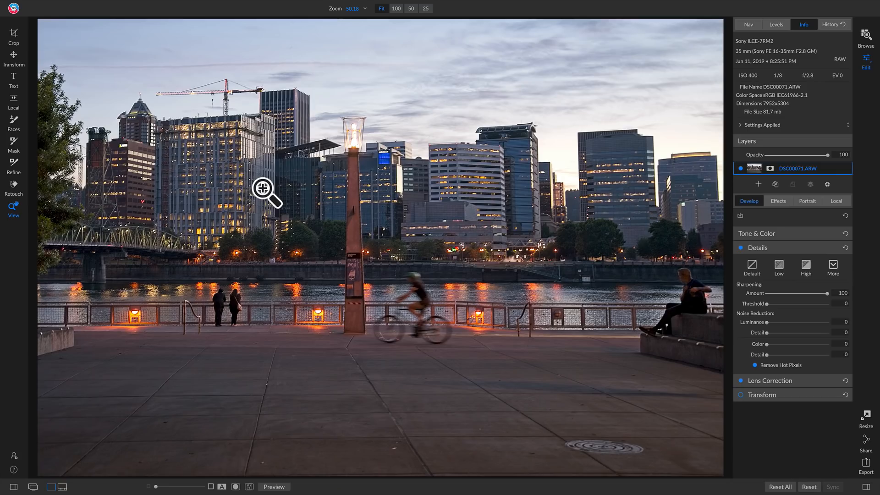
{"action": "left_click", "coordinate": [846, 247]}
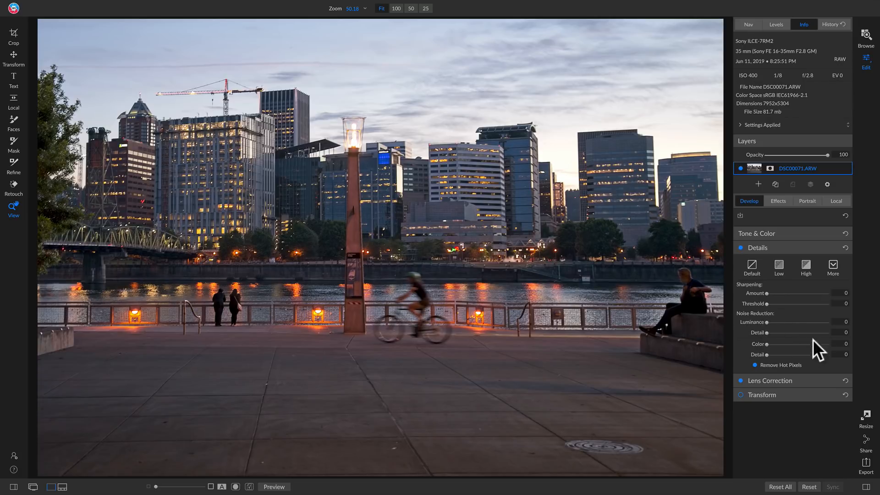
{"action": "mouse_move", "coordinate": [768, 323]}
{"action": "left_mouse_down"}
{"action": "mouse_move", "coordinate": [780, 320]}
{"action": "mouse_move", "coordinate": [755, 322]}
{"action": "left_mouse_up"}
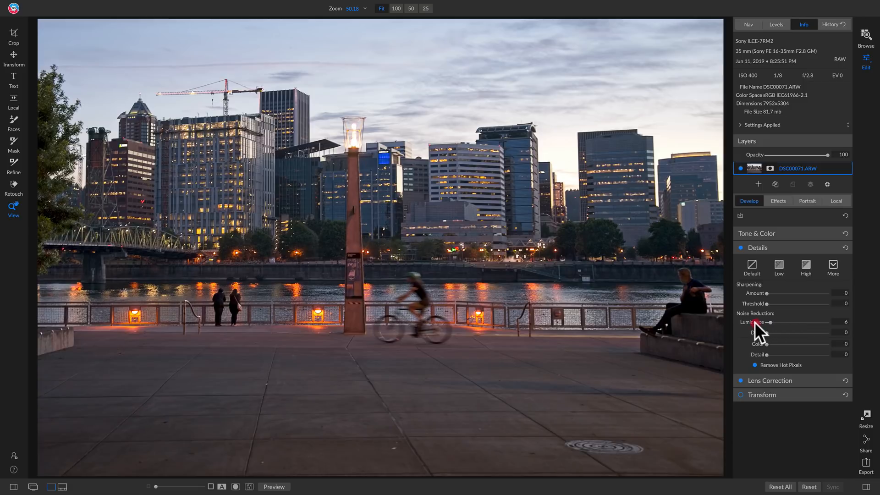
Step: Review the Lens Correction and Transform settings, trying a vertical perspective of 32 before resetting it to 0
{"action": "left_click", "coordinate": [828, 379]}
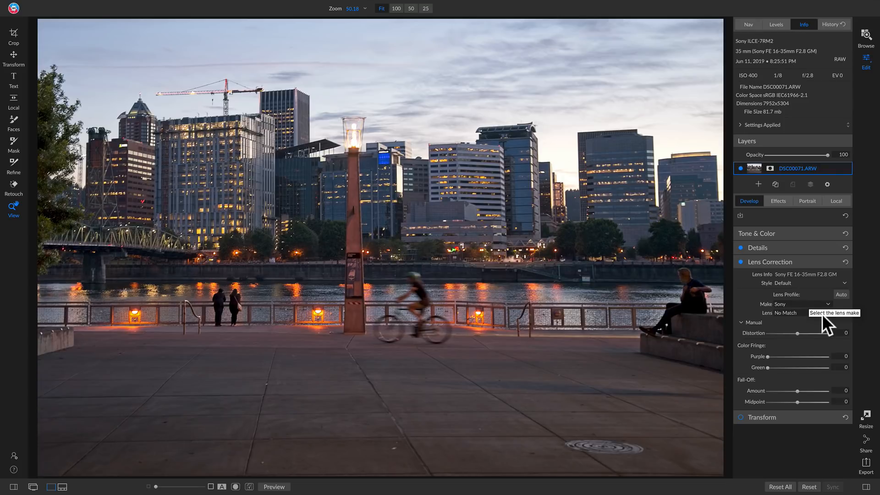
{"action": "left_click", "coordinate": [832, 416]}
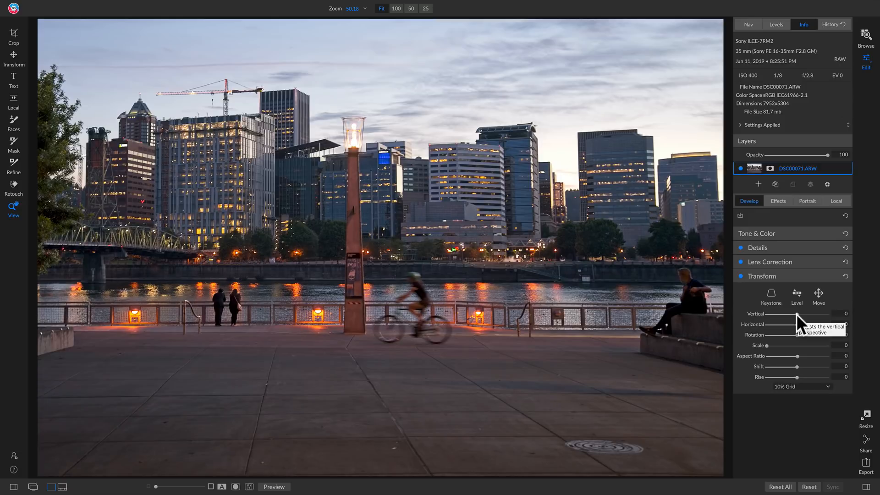
{"action": "mouse_move", "coordinate": [796, 315]}
{"action": "left_mouse_down"}
{"action": "mouse_move", "coordinate": [806, 313]}
{"action": "mouse_move", "coordinate": [780, 315]}
{"action": "mouse_move", "coordinate": [806, 314]}
{"action": "left_mouse_up"}
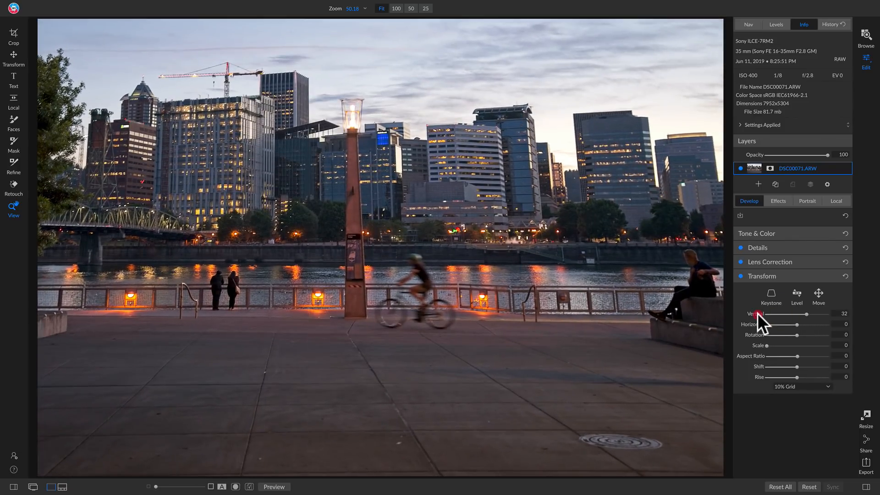
{"action": "double_click", "coordinate": [757, 313]}
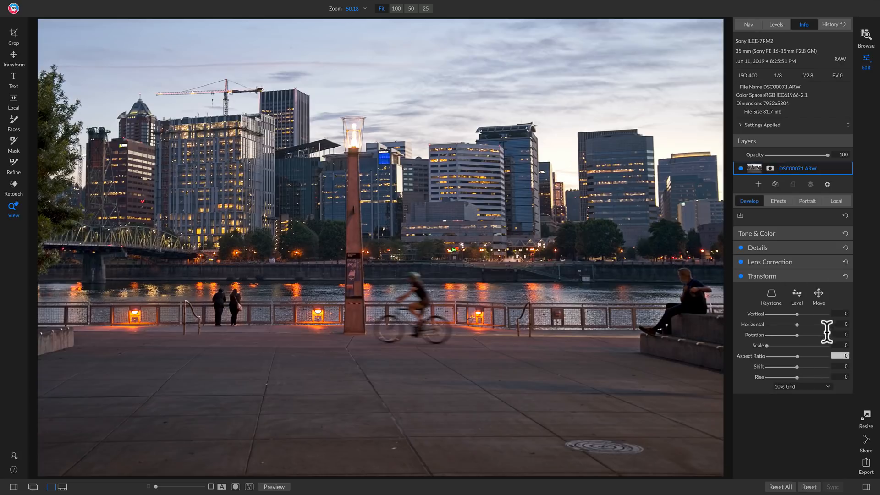
{"action": "left_click", "coordinate": [832, 276]}
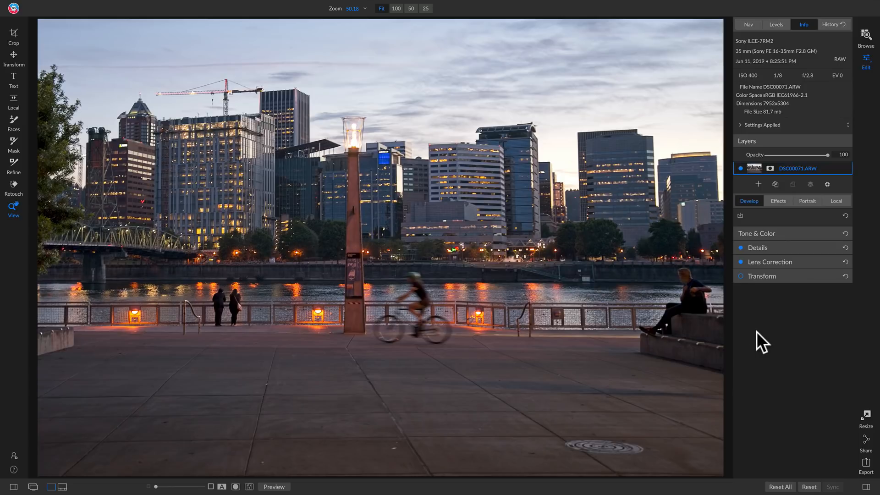
Step: Add a Curves filter to the photo and brighten its midtones by raising the curve's input 130 to output 148
{"action": "left_click", "coordinate": [779, 201]}
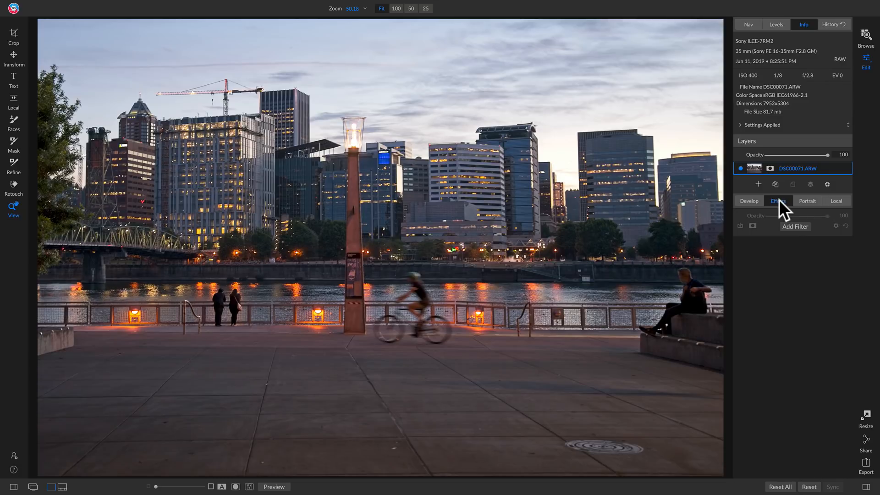
{"action": "left_click", "coordinate": [796, 226]}
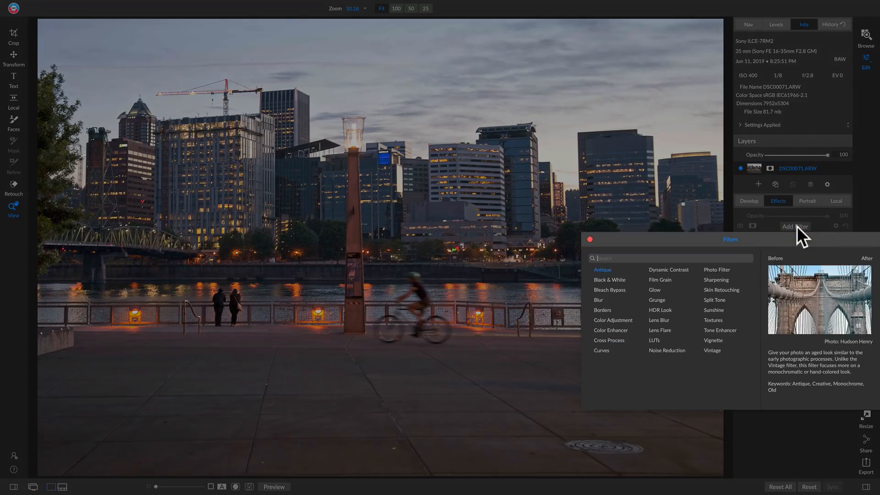
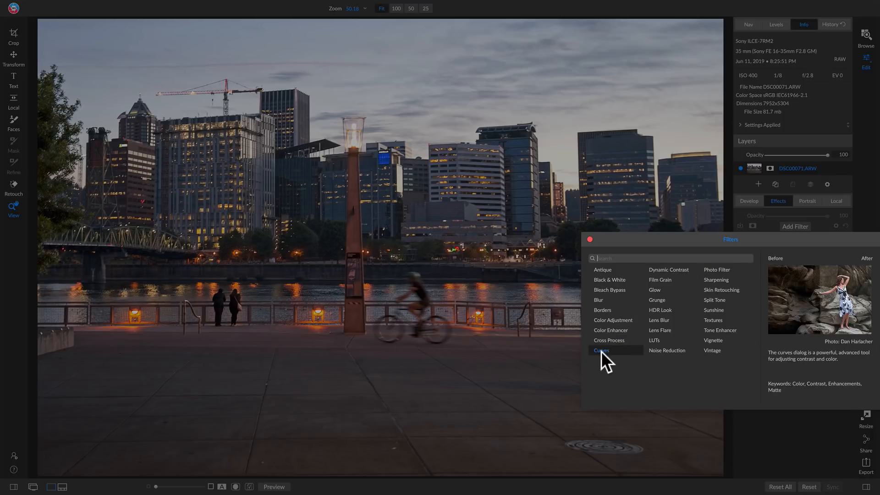
{"action": "left_click", "coordinate": [601, 352]}
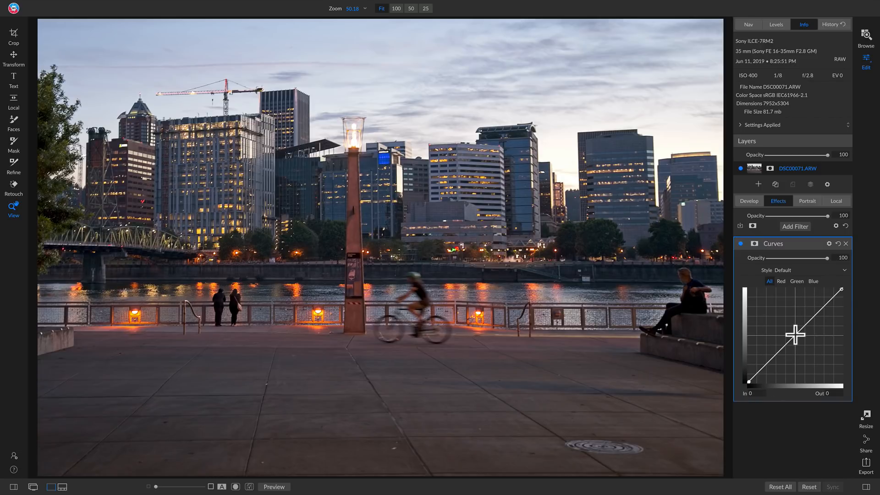
{"action": "left_click_drag", "start_coordinate": [795, 337], "coordinate": [796, 329]}
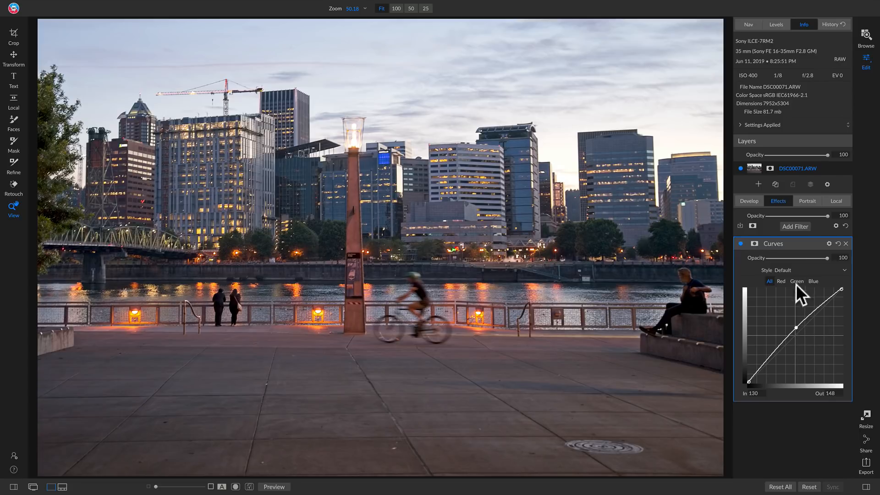
{"action": "left_click", "coordinate": [812, 243]}
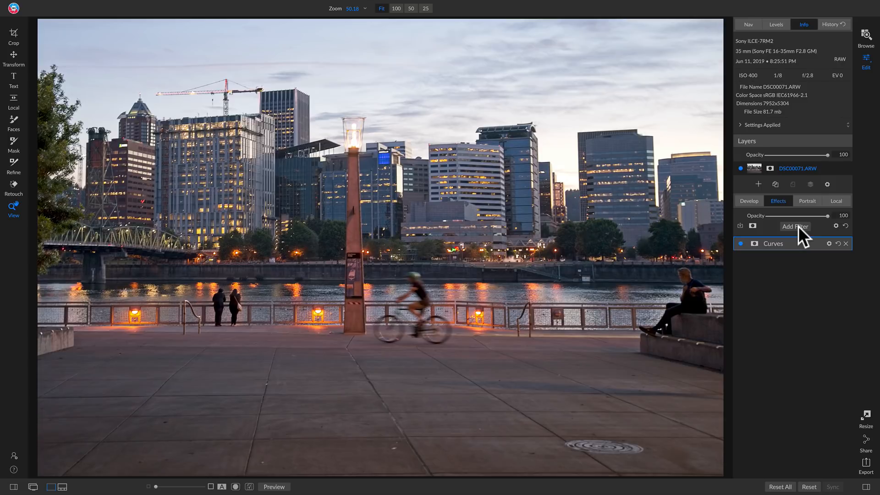
Step: Add a Sunshine filter with amount 15, warmth 10, saturation -10 and glow 9
{"action": "left_click", "coordinate": [799, 226]}
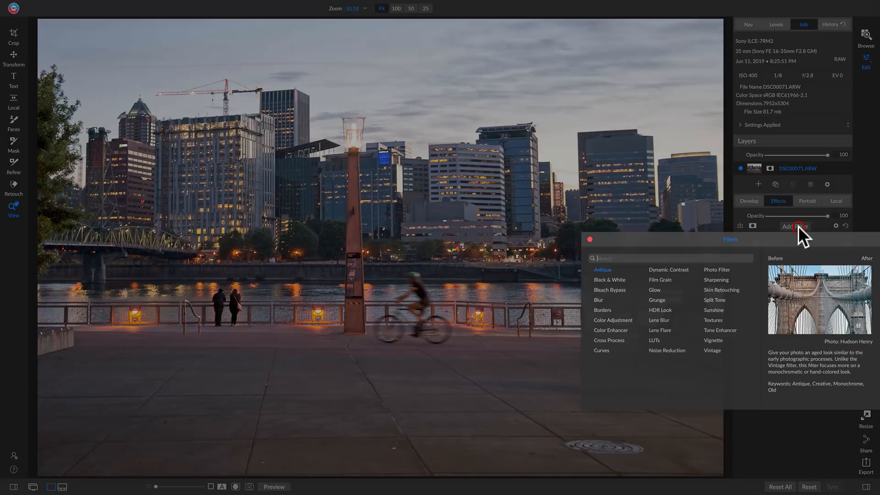
{"action": "left_click", "coordinate": [714, 310]}
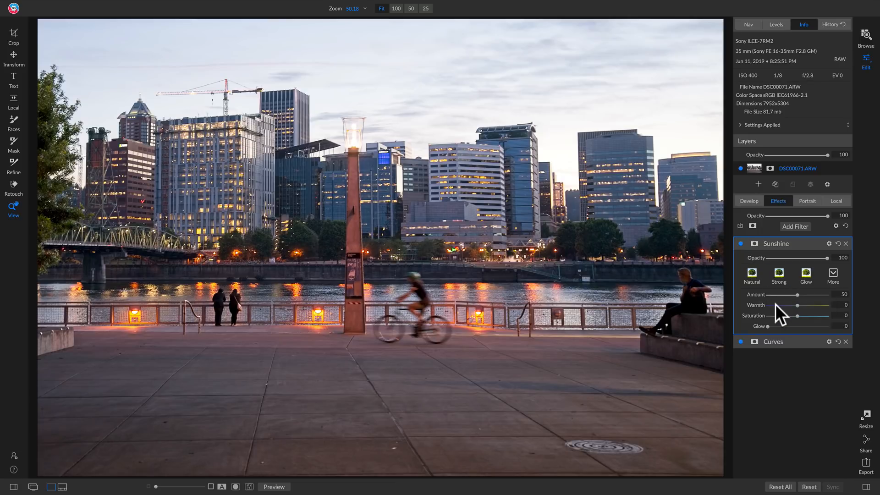
{"action": "left_click_drag", "start_coordinate": [797, 295], "coordinate": [777, 296]}
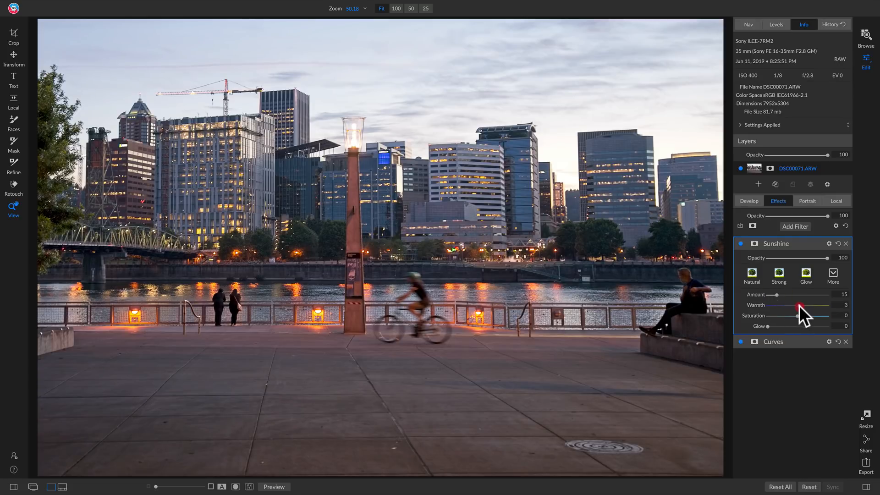
{"action": "left_click_drag", "start_coordinate": [801, 305], "coordinate": [805, 306]}
{"action": "left_click_drag", "start_coordinate": [796, 317], "coordinate": [788, 316]}
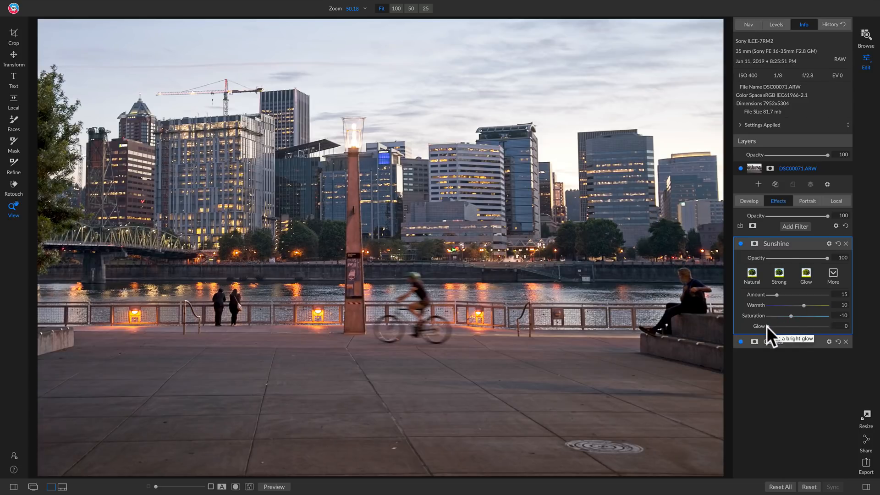
{"action": "mouse_move", "coordinate": [766, 326]}
{"action": "left_mouse_down"}
{"action": "mouse_move", "coordinate": [781, 326]}
{"action": "mouse_move", "coordinate": [769, 326]}
{"action": "left_mouse_up"}
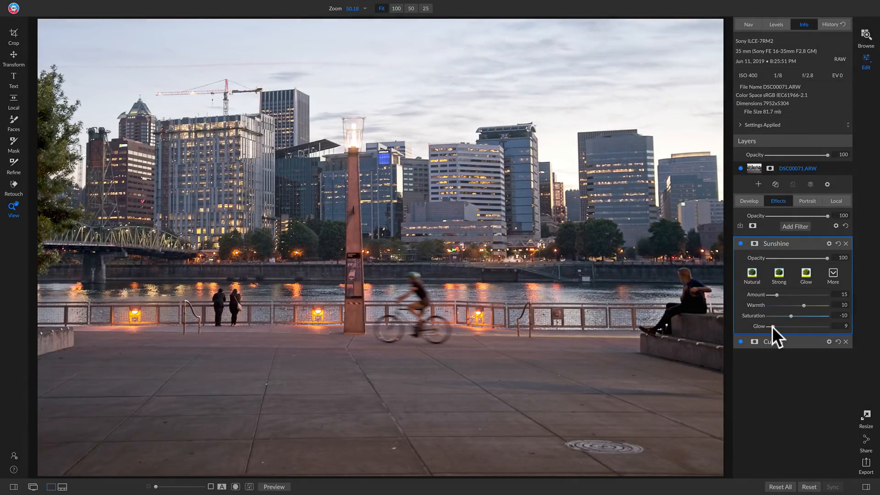
Step: Toggle the Sunshine filter off and on to compare its effect, and collapse its settings
{"action": "left_click", "coordinate": [740, 244]}
{"action": "left_click", "coordinate": [740, 243]}
{"action": "left_click", "coordinate": [740, 243]}
{"action": "left_click", "coordinate": [740, 243]}
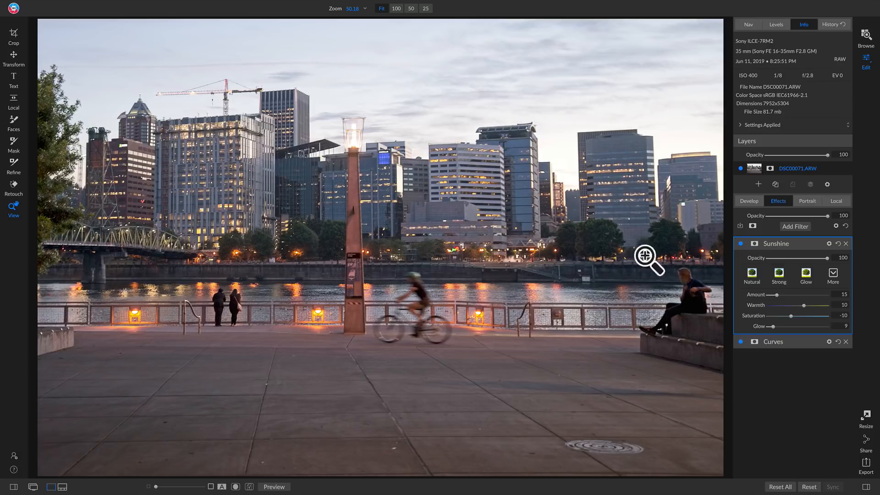
{"action": "left_click", "coordinate": [790, 243]}
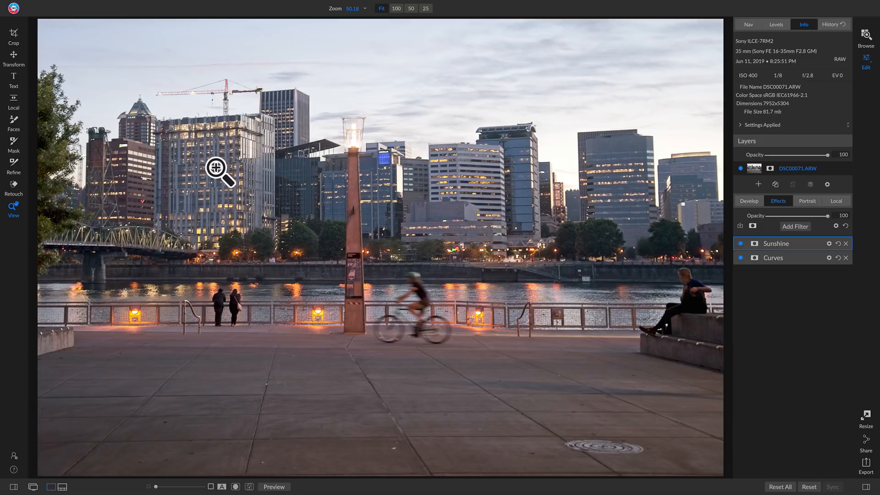
Step: Mask the Sunshine filter out of the sky with the Linear Top gradient, centered along the far riverbank
{"action": "left_click", "coordinate": [13, 143]}
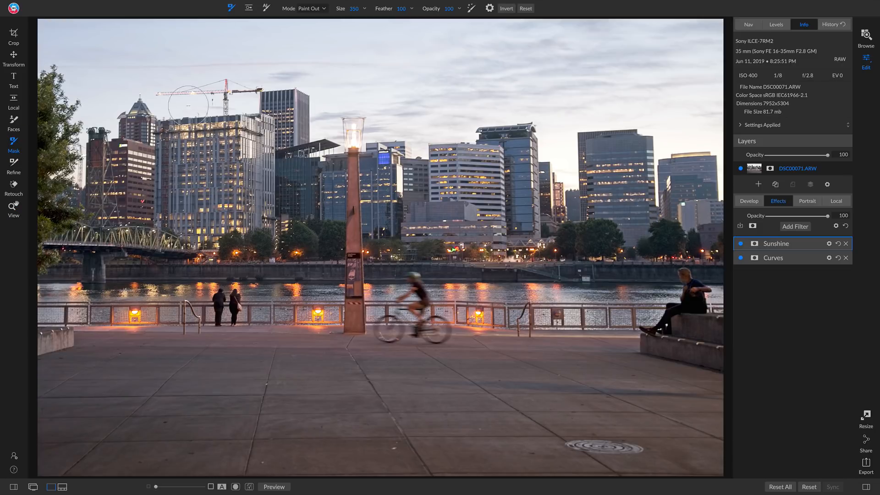
{"action": "left_click", "coordinate": [249, 8]}
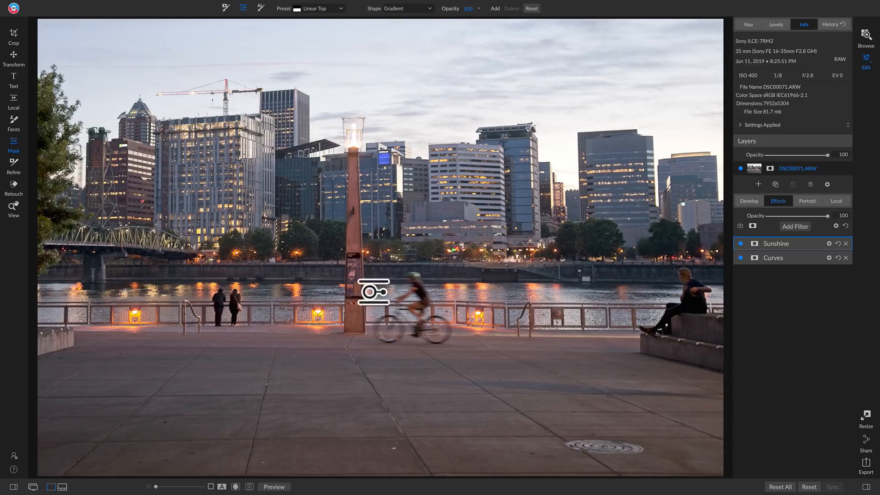
{"action": "left_click", "coordinate": [320, 300]}
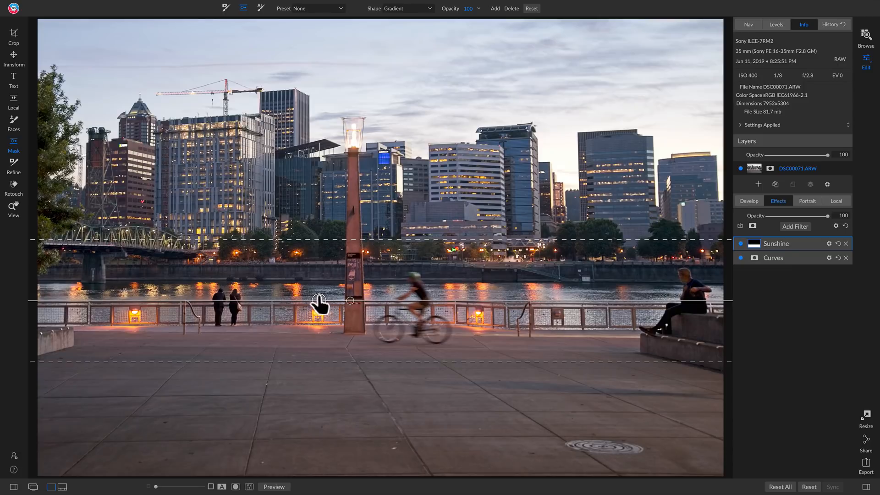
{"action": "left_click_drag", "start_coordinate": [319, 301], "coordinate": [322, 256]}
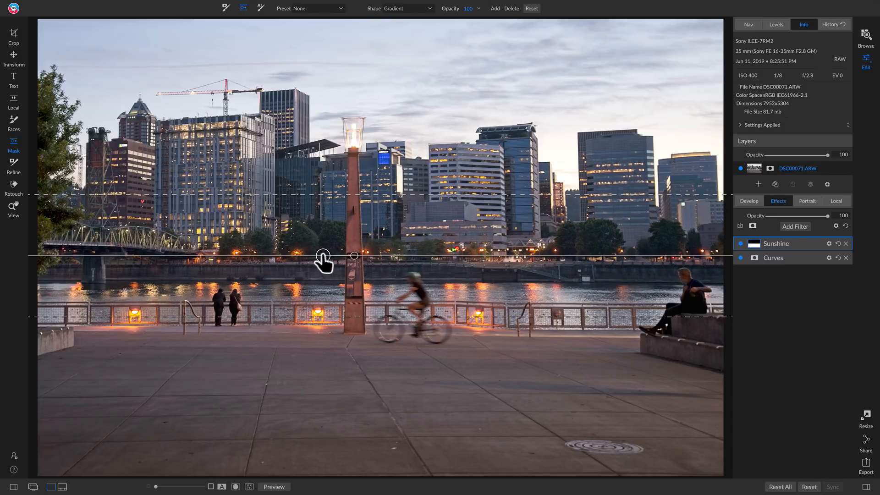
{"action": "left_click_drag", "start_coordinate": [323, 255], "coordinate": [321, 261]}
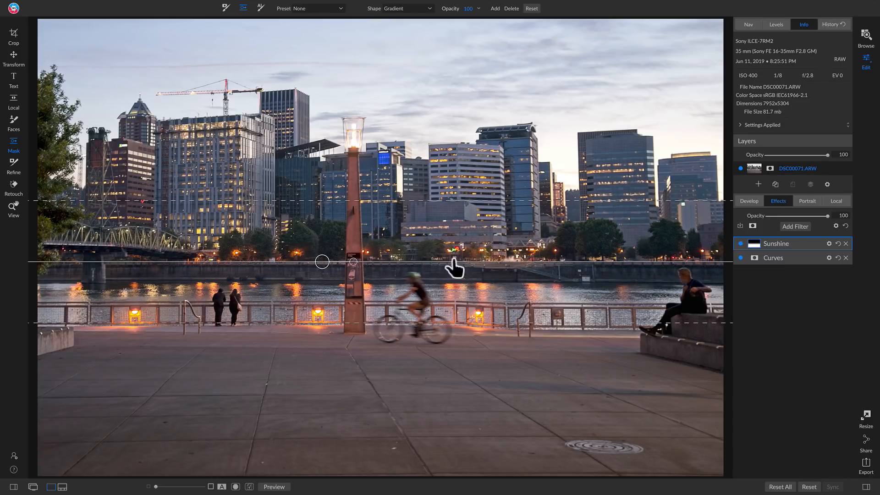
Step: Open the Sunshine filter's mask settings and inspect its gradient mask in black and white
{"action": "left_click", "coordinate": [755, 243]}
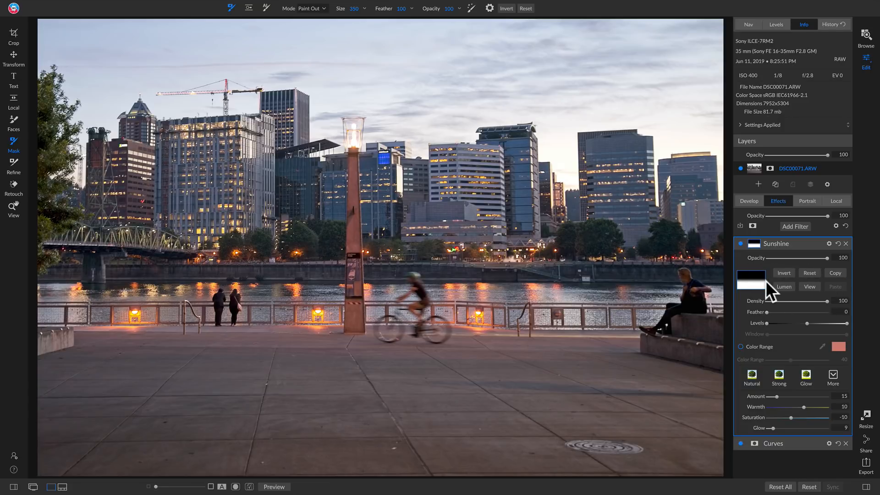
{"action": "left_click", "coordinate": [810, 286]}
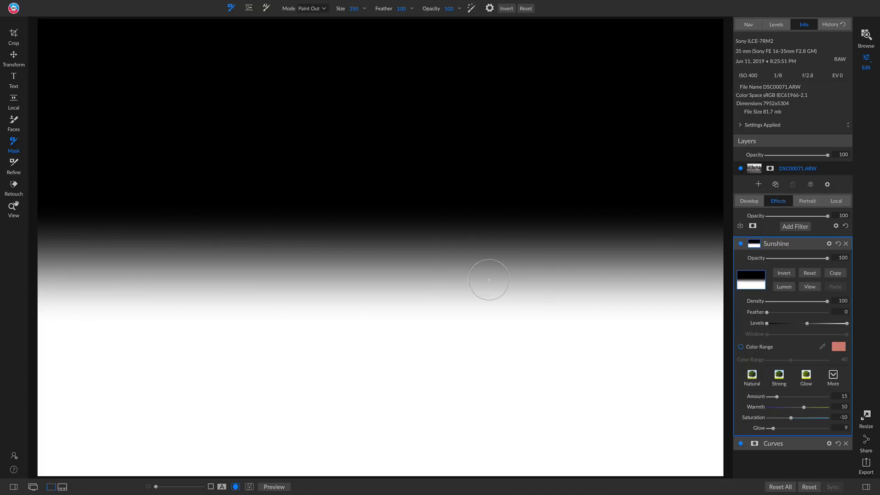
{"action": "left_click", "coordinate": [808, 285]}
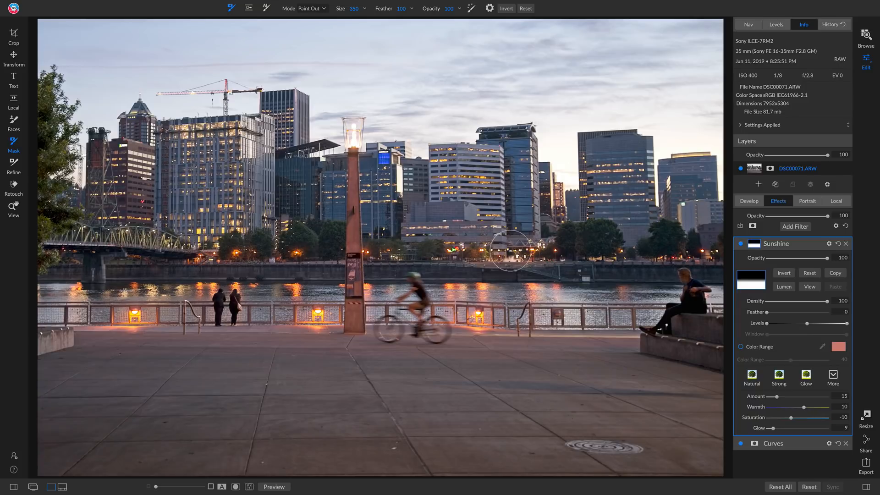
Step: Widen the Sunshine mask's gradient transition, and move its center line slightly down the riverbank with a very slight tilt
{"action": "key", "text": "g"}
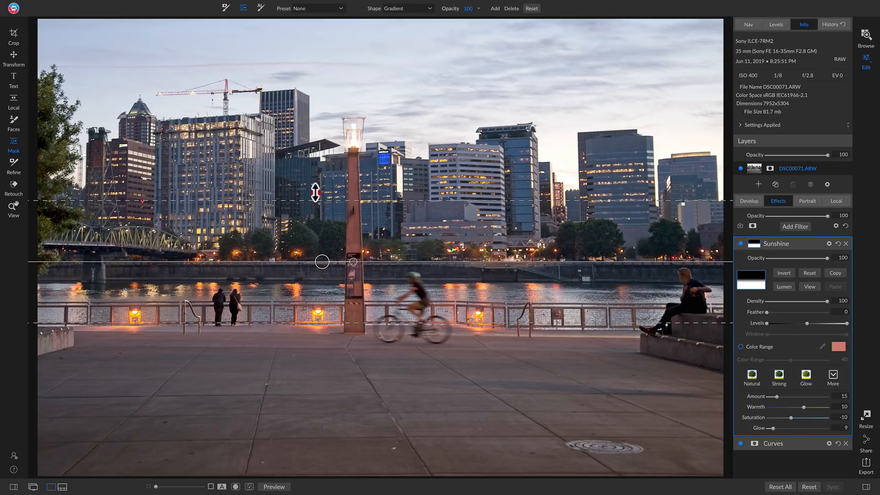
{"action": "left_click_drag", "start_coordinate": [316, 193], "coordinate": [314, 164]}
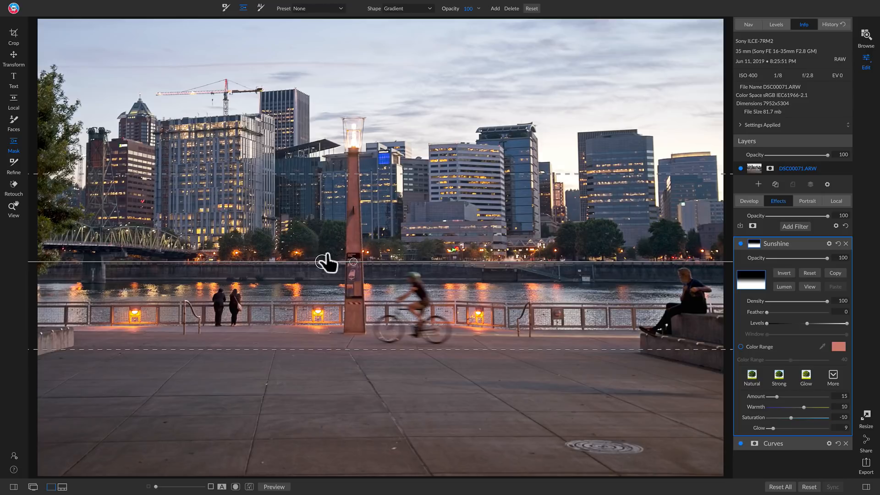
{"action": "left_click_drag", "start_coordinate": [321, 265], "coordinate": [371, 269]}
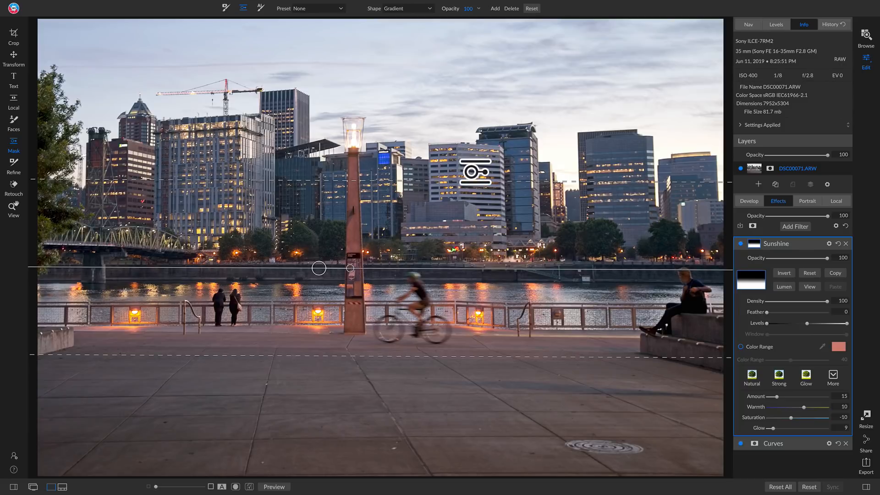
Step: Add a Split Tone filter with the Warm preset and set its blending mode to Color
{"action": "left_click", "coordinate": [795, 226]}
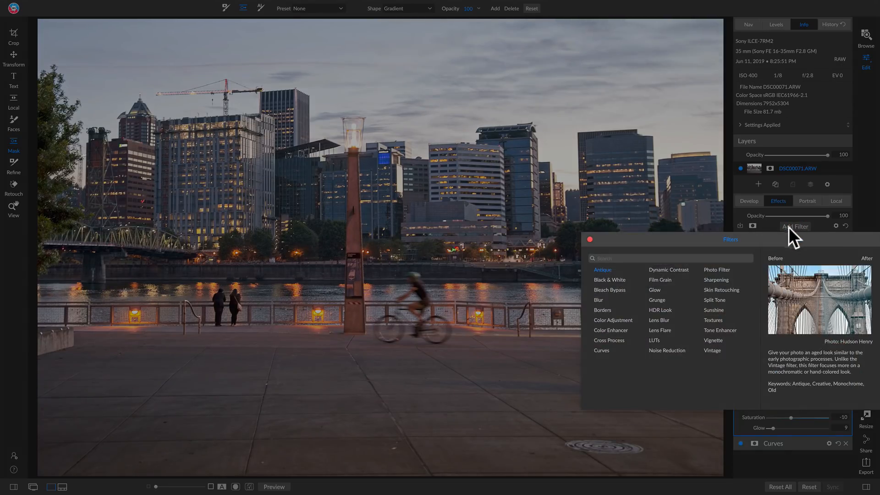
{"action": "left_click", "coordinate": [717, 299]}
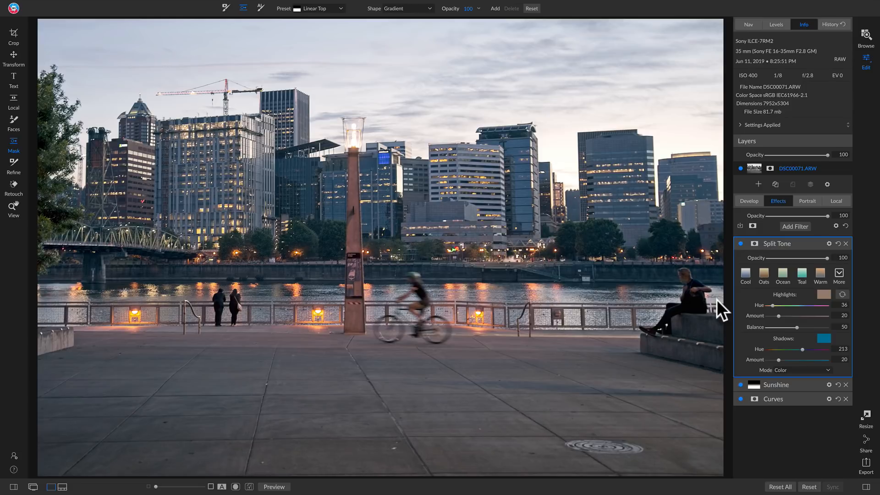
{"action": "left_click", "coordinate": [819, 274]}
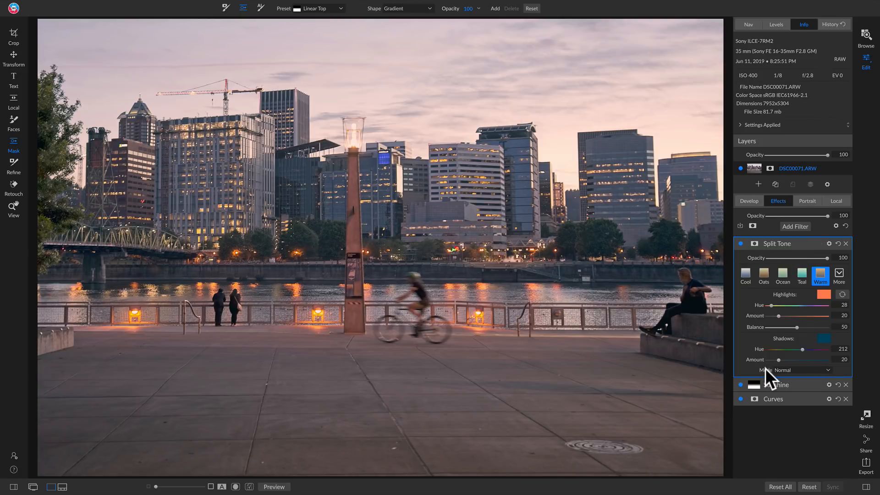
{"action": "left_click", "coordinate": [790, 370]}
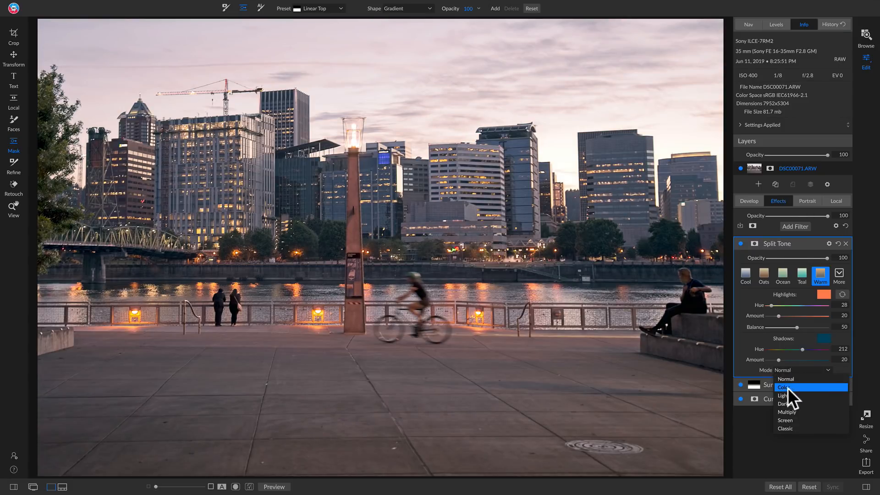
{"action": "left_click", "coordinate": [788, 388]}
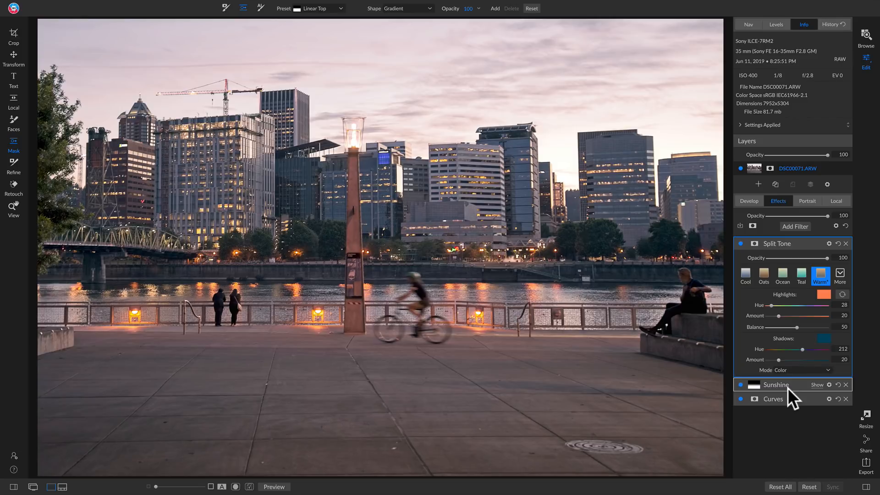
Step: Toggle the Split Tone filter off and on to compare its effect on the photo
{"action": "left_click", "coordinate": [741, 244]}
{"action": "left_click", "coordinate": [741, 244]}
{"action": "left_click", "coordinate": [741, 243]}
{"action": "left_click", "coordinate": [740, 243]}
Step: Add a Dynamic Contrast filter and toggle it off and on to compare its effect
{"action": "left_click", "coordinate": [794, 226]}
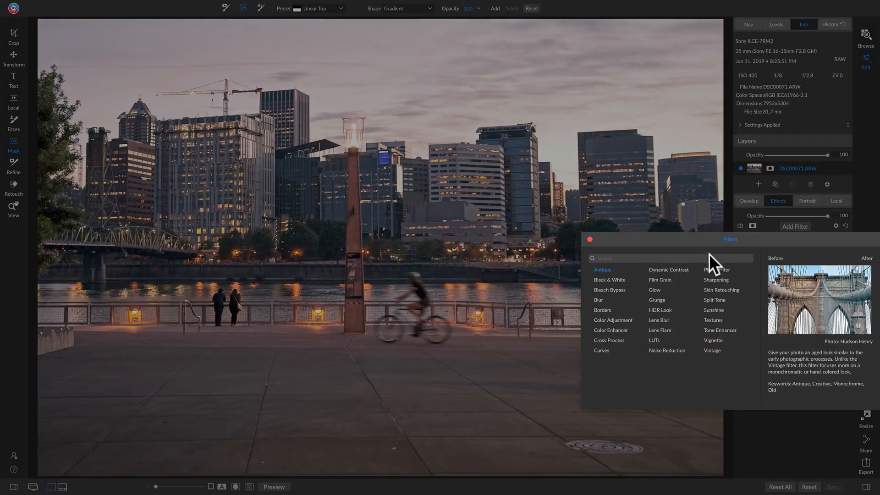
{"action": "left_click", "coordinate": [666, 269]}
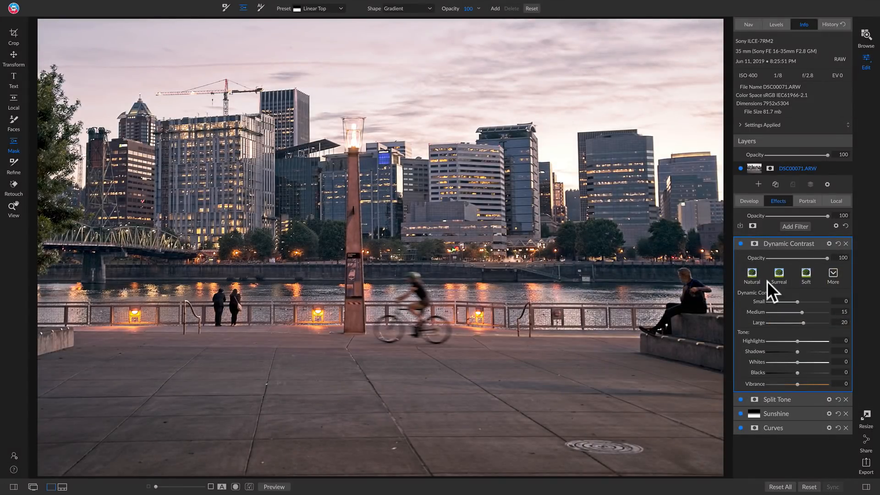
{"action": "left_click", "coordinate": [740, 243]}
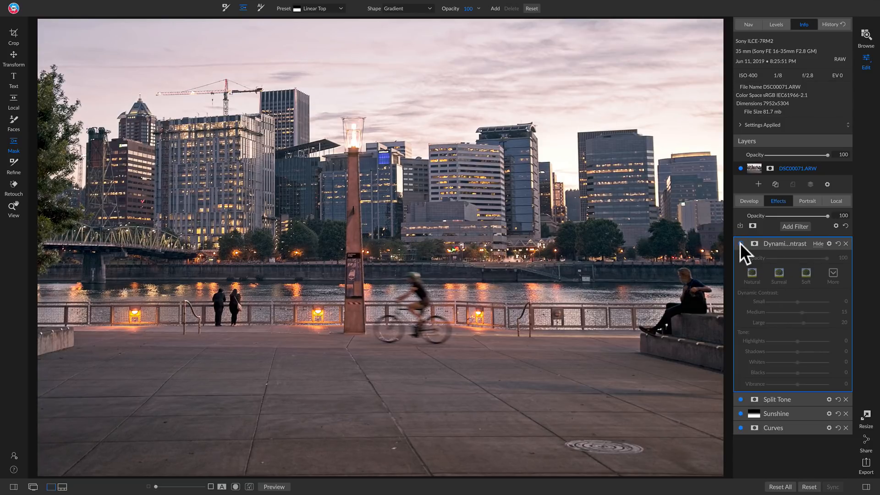
{"action": "left_click", "coordinate": [740, 243]}
{"action": "left_click", "coordinate": [739, 243]}
{"action": "left_click", "coordinate": [739, 243]}
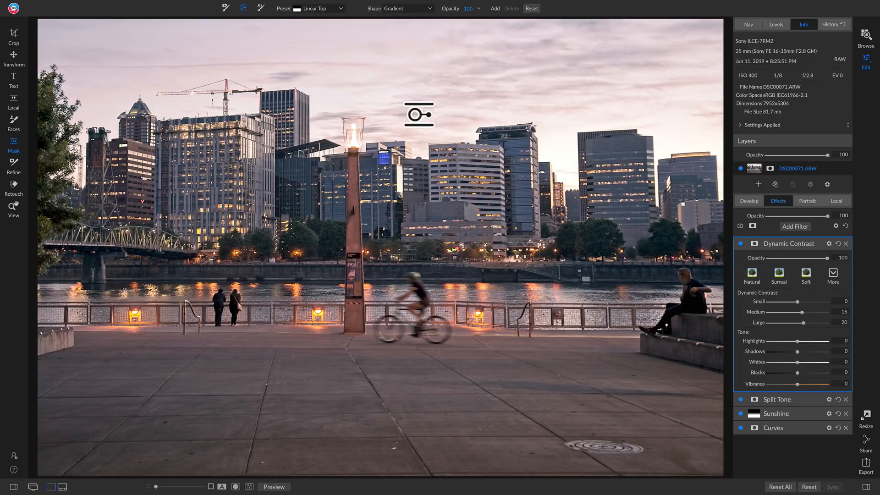
Step: Inspect the sky and building tops at 100% with Dynamic Contrast off and on, and return to the full view
{"action": "key", "text": "z"}
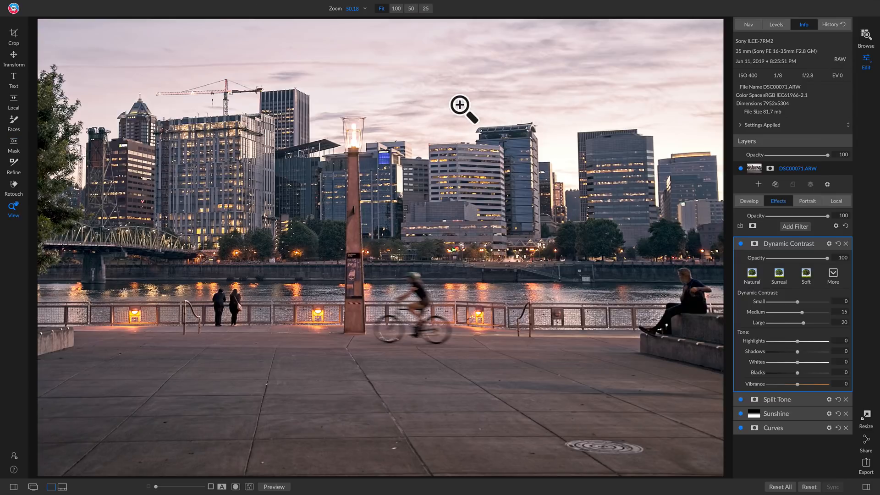
{"action": "left_click", "coordinate": [481, 87]}
{"action": "left_click_drag", "start_coordinate": [493, 97], "coordinate": [321, 242]}
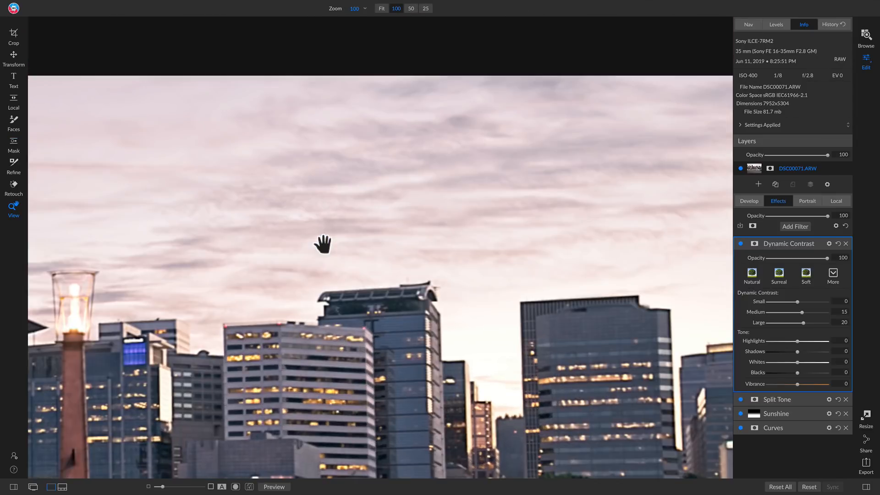
{"action": "left_click", "coordinate": [740, 243]}
{"action": "left_click", "coordinate": [740, 244]}
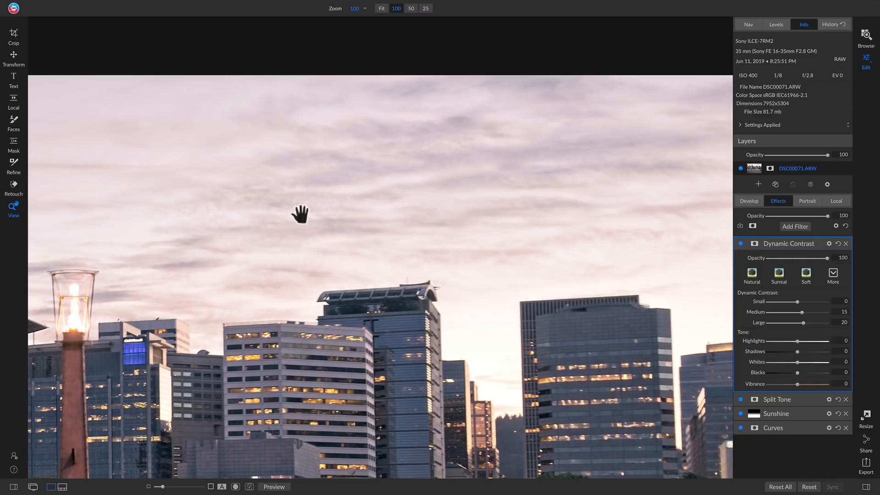
{"action": "left_click", "coordinate": [311, 234]}
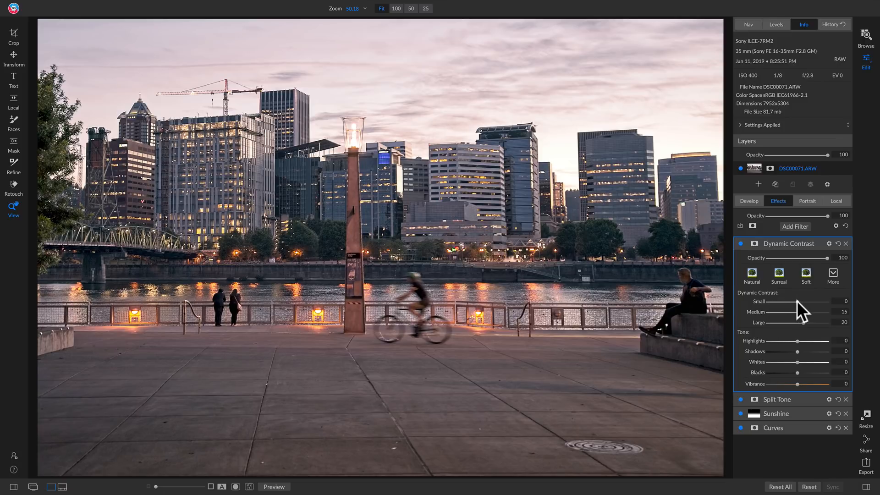
Step: Set Dynamic Contrast's Small detail to 21, Blacks to -7 and Vibrance to 10, and compare the result
{"action": "left_click_drag", "start_coordinate": [798, 302], "coordinate": [803, 302]}
{"action": "left_click_drag", "start_coordinate": [799, 385], "coordinate": [799, 384]}
{"action": "left_click", "coordinate": [740, 243]}
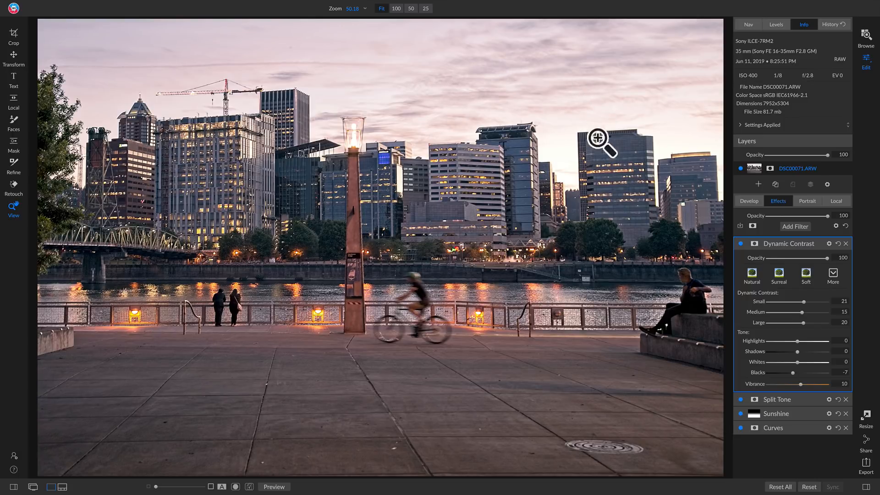
Step: Open the Dynamic Contrast filter's mask settings, check the mask in black and white, and invert it to solid black
{"action": "left_click", "coordinate": [753, 244]}
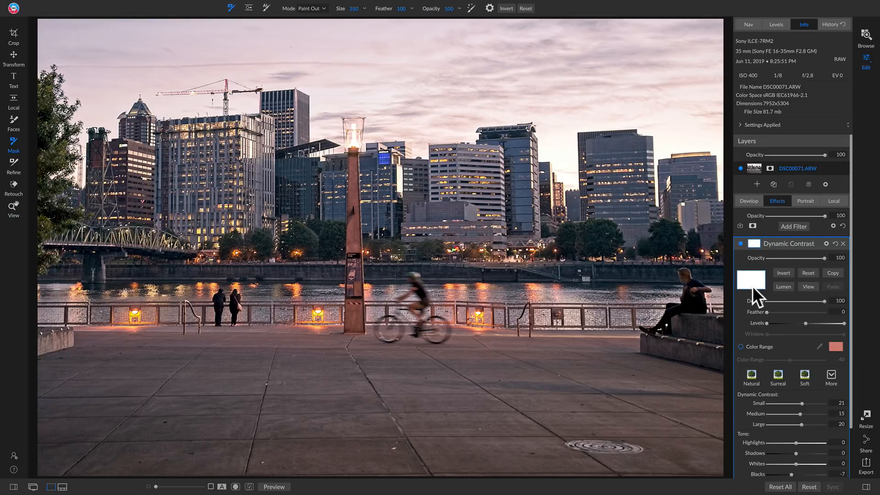
{"action": "left_click", "coordinate": [808, 285]}
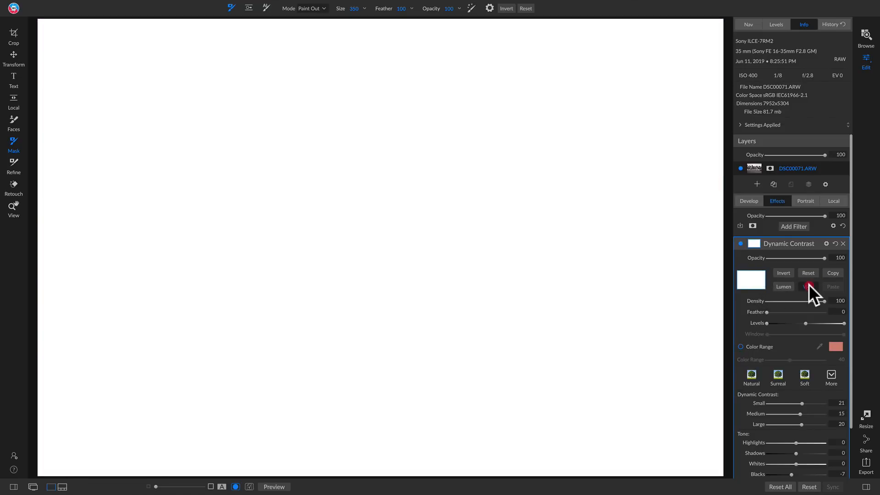
{"action": "left_click", "coordinate": [809, 285]}
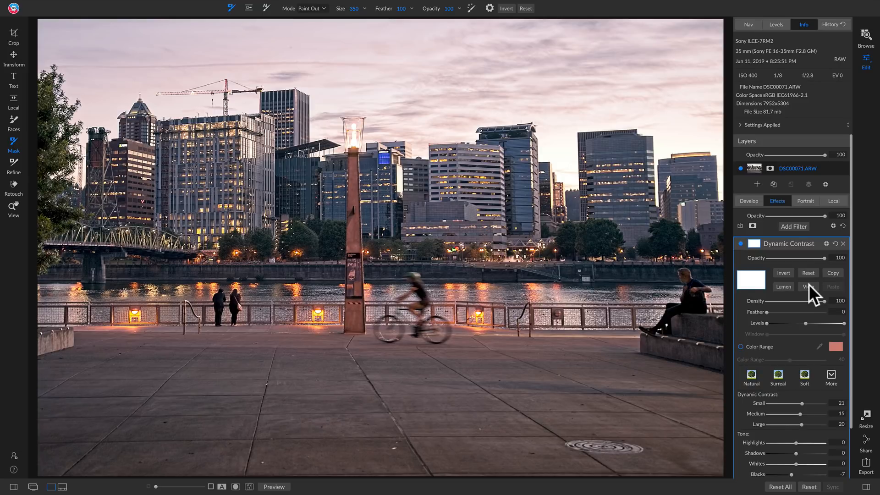
{"action": "left_click", "coordinate": [782, 273]}
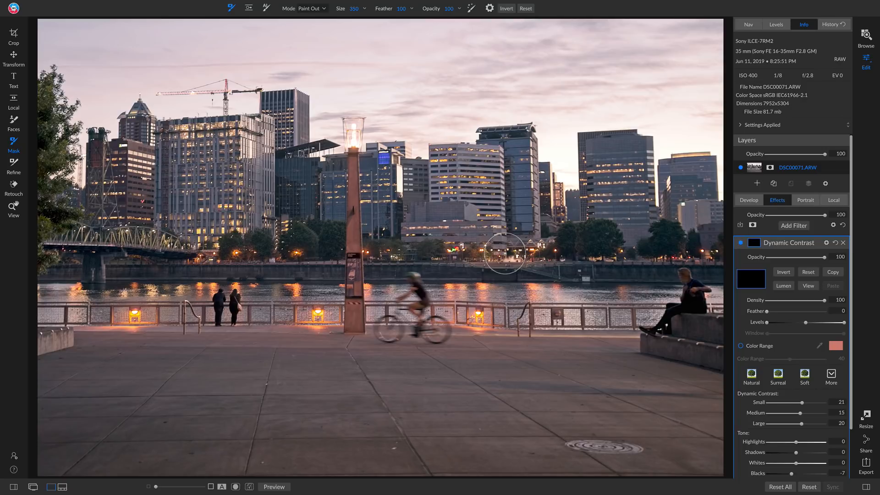
Step: Enlarge the masking brush to size 800 and switch its mode to Paint In
{"action": "key", "text": "bracketright"}
{"action": "key", "text": "bracketright"}
{"action": "key", "text": "bracketright"}
{"action": "key", "text": "bracketright"}
{"action": "key", "text": "bracketright"}
{"action": "key", "text": "bracketright"}
{"action": "key", "text": "bracketright"}
{"action": "key", "text": "bracketright"}
{"action": "key", "text": "bracketright"}
{"action": "left_click", "coordinate": [321, 7]}
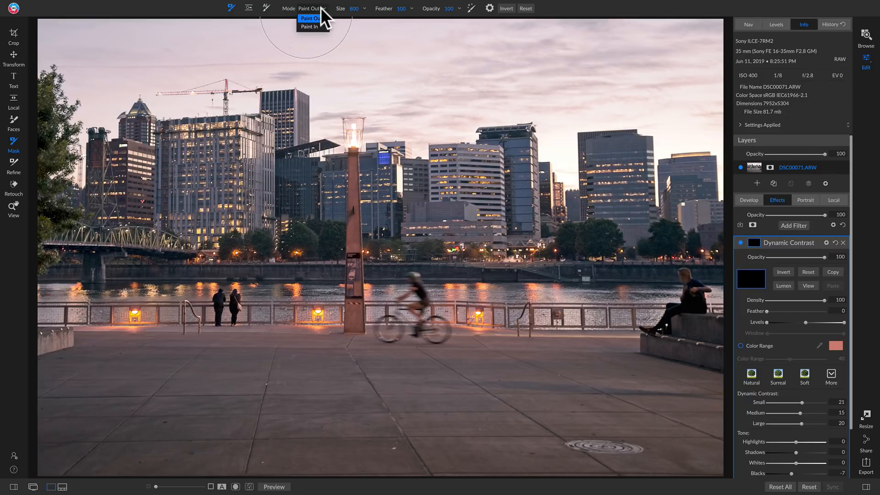
{"action": "left_click", "coordinate": [305, 27]}
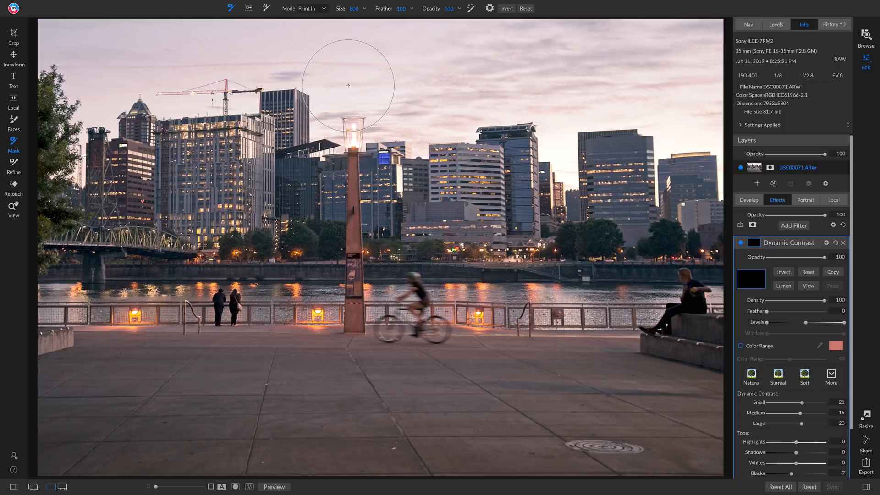
Step: Try different masking brush sizes, ending at 300
{"action": "key", "text": "alt"}
{"action": "key", "text": "alt"}
{"action": "key", "text": "alt"}
{"action": "key", "text": "alt"}
{"action": "key", "text": "alt"}
{"action": "key", "text": "alt"}
{"action": "left_click_drag", "start_coordinate": [346, 16], "coordinate": [330, 16]}
{"action": "key", "text": "bracketright"}
{"action": "key", "text": "bracketright"}
{"action": "key", "text": "bracketleft"}
{"action": "key", "text": "bracketleft"}
{"action": "key", "text": "bracketleft"}
{"action": "key", "text": "bracketleft"}
{"action": "key", "text": "bracketleft"}
{"action": "key", "text": "bracketleft"}
{"action": "key", "text": "bracketright"}
{"action": "key", "text": "bracketright"}
{"action": "key", "text": "bracketright"}
{"action": "key", "text": "bracketright"}
{"action": "key", "text": "bracketright"}
{"action": "key", "text": "bracketleft"}
{"action": "key", "text": "bracketleft"}
{"action": "key", "text": "bracketleft"}
{"action": "key", "text": "bracketleft"}
{"action": "key", "text": "bracketleft"}
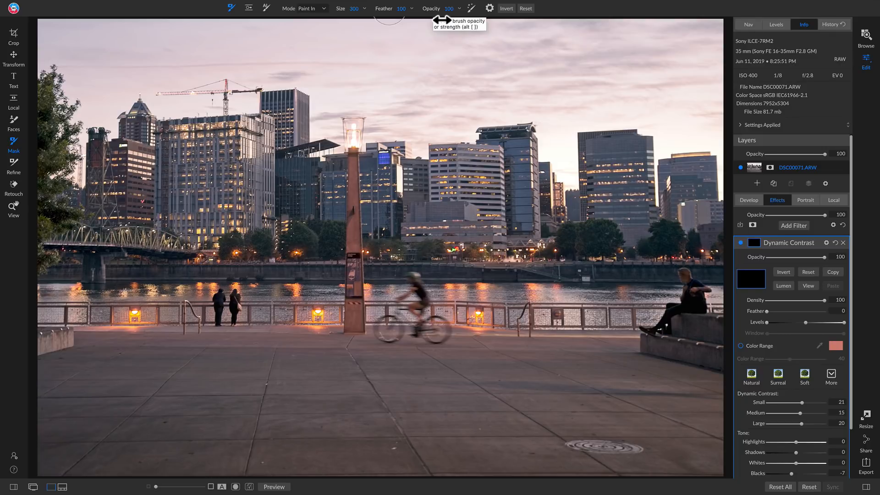
Step: Enlarge the brush to size 1600 and paint Dynamic Contrast in over the buildings, river and plaza, leaving out the sky
{"action": "key", "text": "bracketright"}
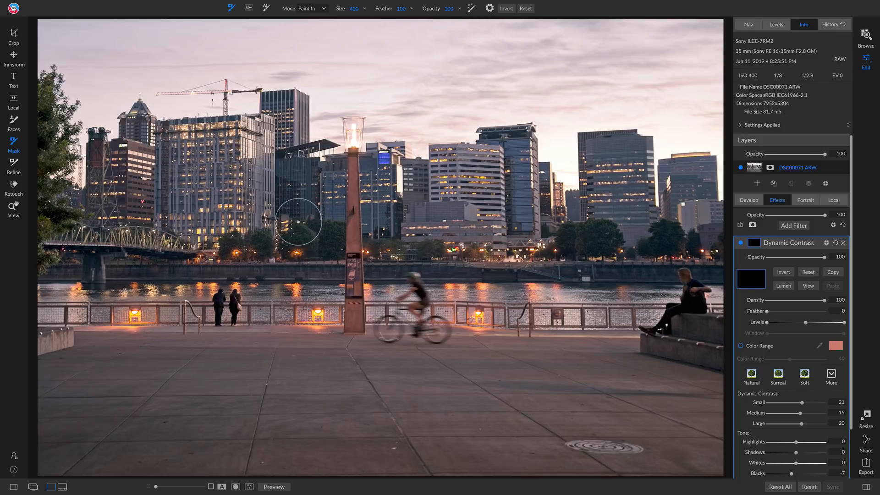
{"action": "key", "text": "bracketright"}
{"action": "key", "text": "bracketright"}
{"action": "key", "text": "bracketright"}
{"action": "key", "text": "bracketright"}
{"action": "key", "text": "bracketright"}
{"action": "key", "text": "bracketright"}
{"action": "key", "text": "bracketright"}
{"action": "key", "text": "bracketright"}
{"action": "key", "text": "bracketright"}
{"action": "key", "text": "bracketright"}
{"action": "key", "text": "bracketright"}
{"action": "key", "text": "bracketright"}
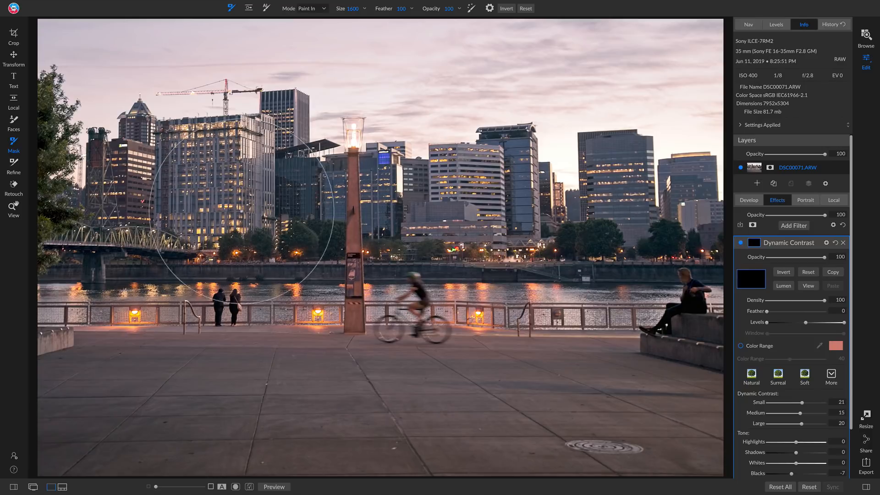
{"action": "mouse_move", "coordinate": [115, 192]}
{"action": "left_mouse_down"}
{"action": "mouse_move", "coordinate": [185, 179]}
{"action": "mouse_move", "coordinate": [266, 195]}
{"action": "mouse_move", "coordinate": [264, 177]}
{"action": "mouse_move", "coordinate": [284, 152]}
{"action": "mouse_move", "coordinate": [290, 186]}
{"action": "mouse_move", "coordinate": [470, 229]}
{"action": "mouse_move", "coordinate": [530, 221]}
{"action": "left_mouse_up"}
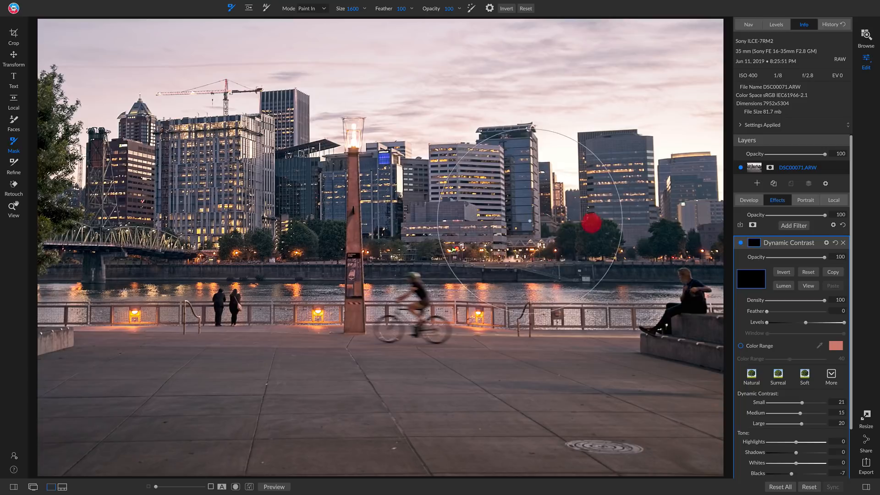
{"action": "mouse_move", "coordinate": [591, 222]}
{"action": "left_mouse_down"}
{"action": "mouse_move", "coordinate": [673, 203]}
{"action": "mouse_move", "coordinate": [668, 350]}
{"action": "mouse_move", "coordinate": [541, 417]}
{"action": "mouse_move", "coordinate": [324, 339]}
{"action": "mouse_move", "coordinate": [72, 334]}
{"action": "mouse_move", "coordinate": [228, 256]}
{"action": "mouse_move", "coordinate": [499, 248]}
{"action": "mouse_move", "coordinate": [705, 300]}
{"action": "mouse_move", "coordinate": [678, 330]}
{"action": "left_mouse_up"}
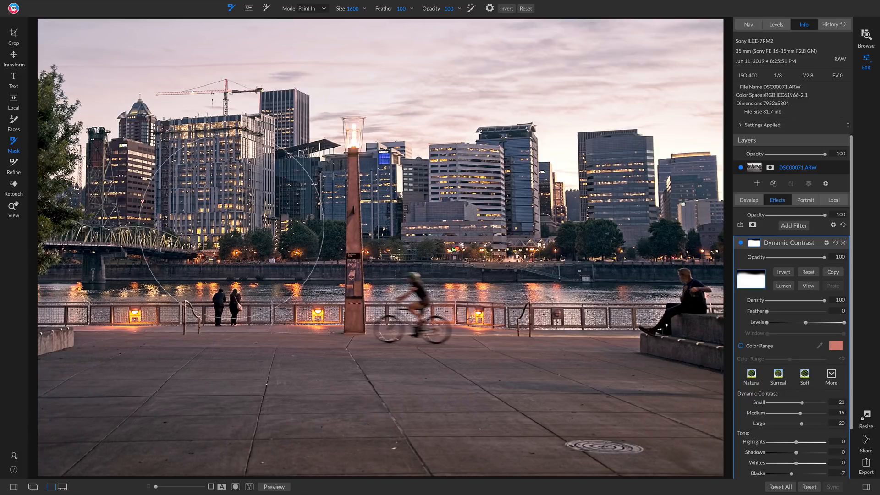
Step: Check the painted Dynamic Contrast mask in black and white, and toggle the filter off and on to compare
{"action": "left_click", "coordinate": [806, 285]}
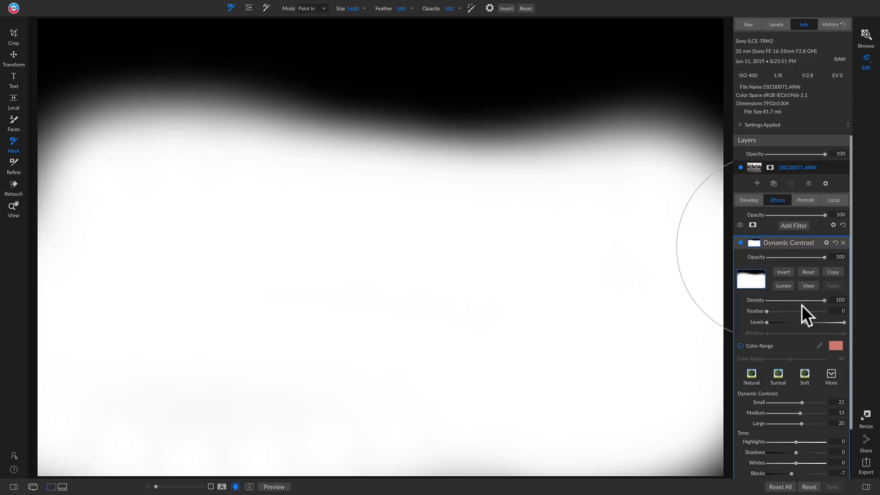
{"action": "left_click", "coordinate": [809, 285]}
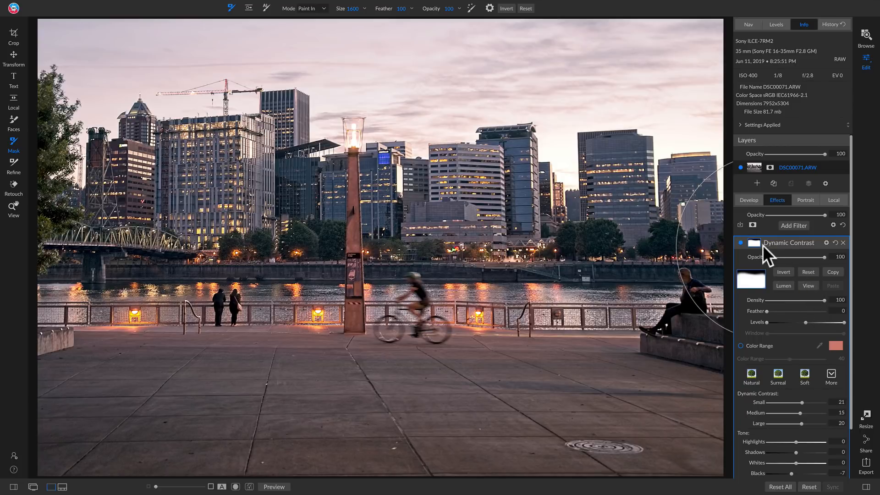
{"action": "left_click", "coordinate": [741, 242]}
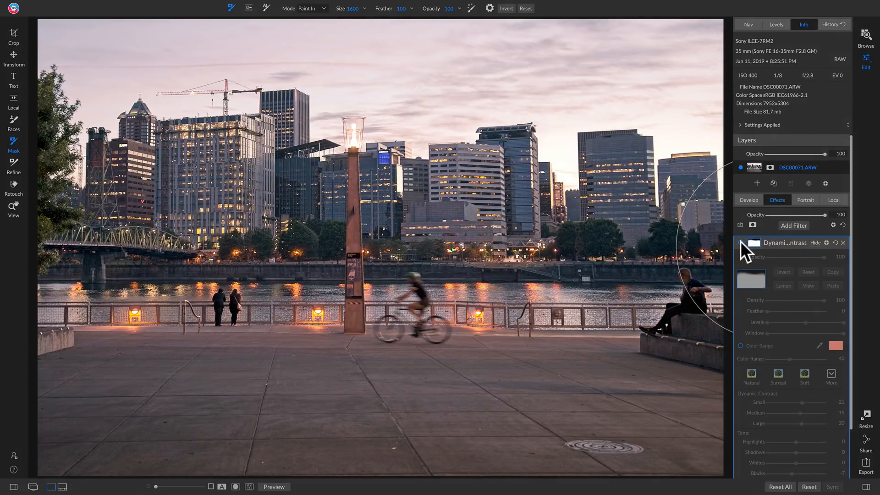
{"action": "left_click", "coordinate": [740, 242]}
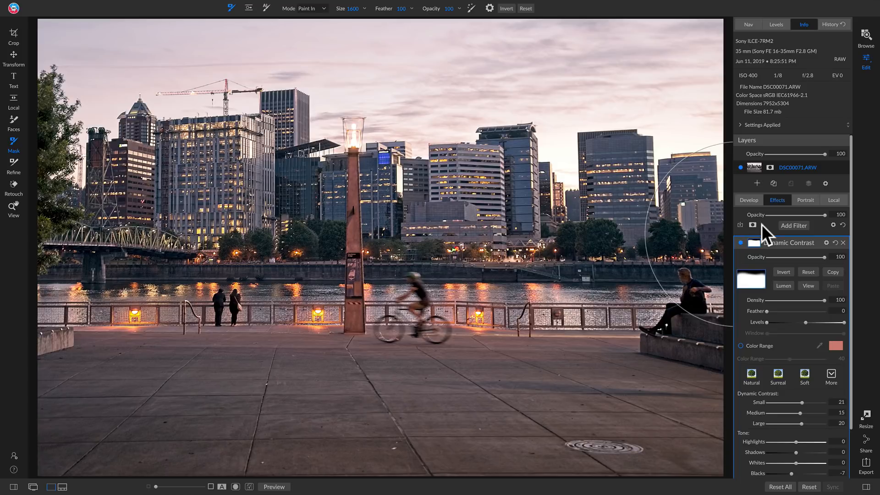
Step: Paint a local Darken adjustment over the plaza's pavement at 62 opacity, and toggle it off and on to compare
{"action": "left_click", "coordinate": [833, 201]}
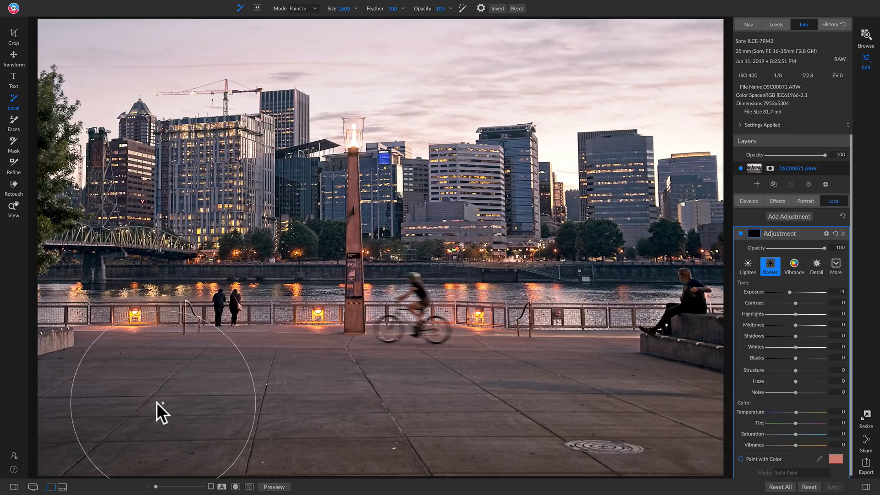
{"action": "mouse_move", "coordinate": [87, 400]}
{"action": "left_mouse_down"}
{"action": "mouse_move", "coordinate": [222, 408]}
{"action": "mouse_move", "coordinate": [767, 405]}
{"action": "mouse_move", "coordinate": [248, 410]}
{"action": "mouse_move", "coordinate": [89, 399]}
{"action": "left_mouse_up"}
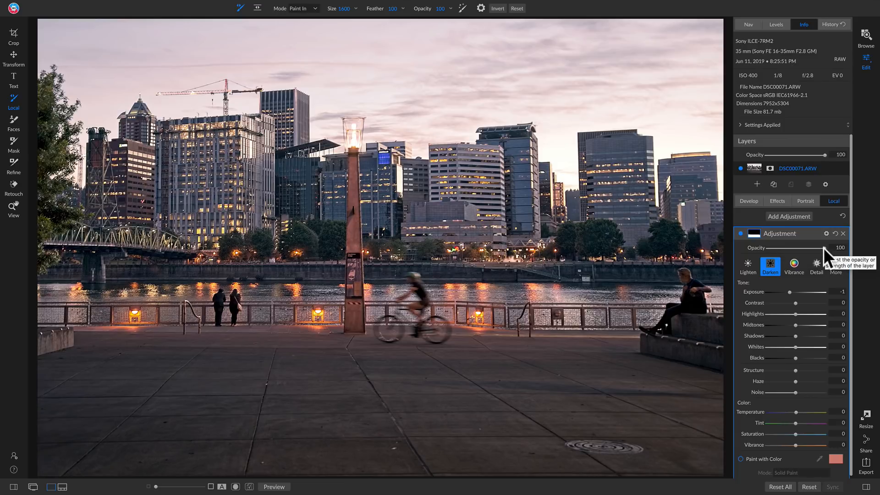
{"action": "mouse_move", "coordinate": [823, 248]}
{"action": "left_mouse_down"}
{"action": "mouse_move", "coordinate": [784, 249]}
{"action": "mouse_move", "coordinate": [810, 249]}
{"action": "left_mouse_up"}
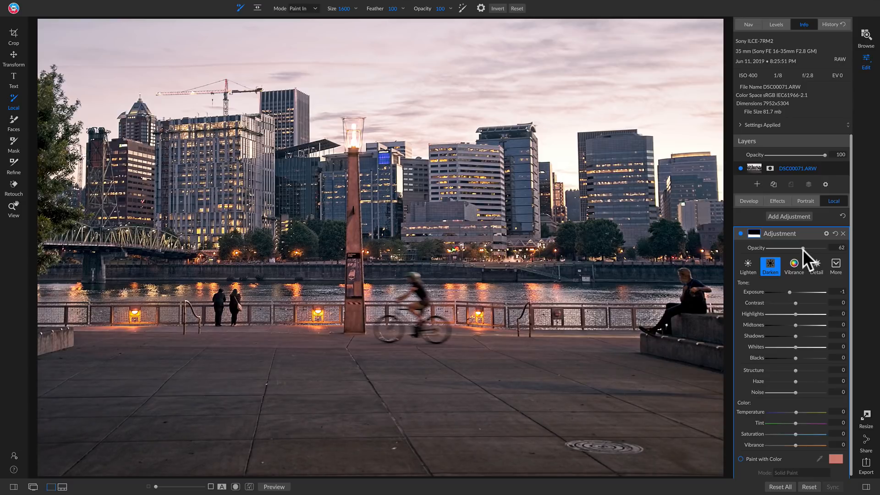
{"action": "left_click", "coordinate": [802, 249]}
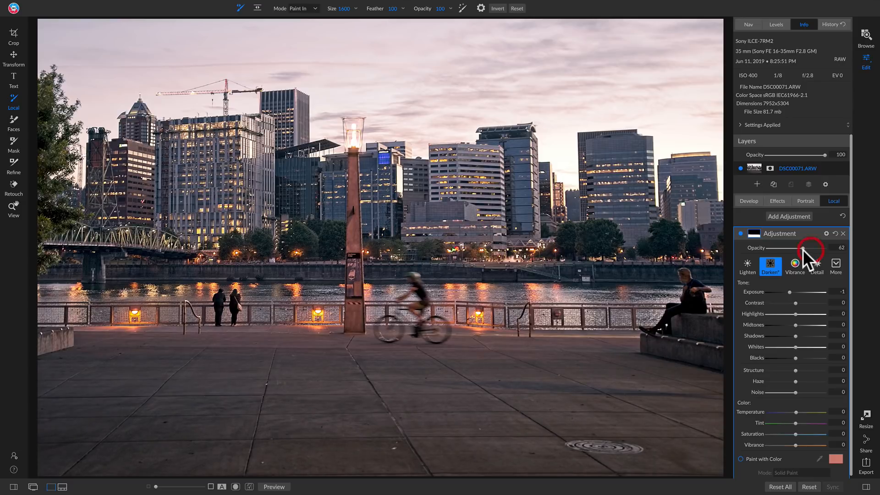
{"action": "left_click", "coordinate": [739, 233]}
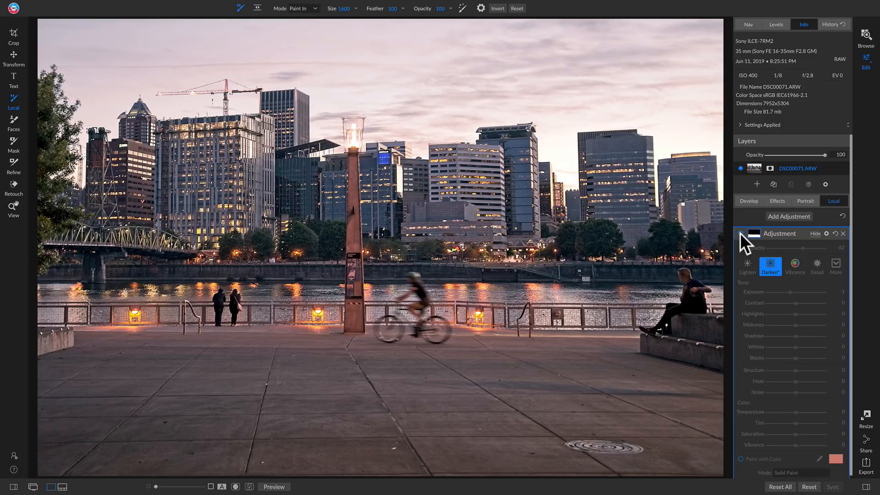
{"action": "left_click", "coordinate": [740, 233]}
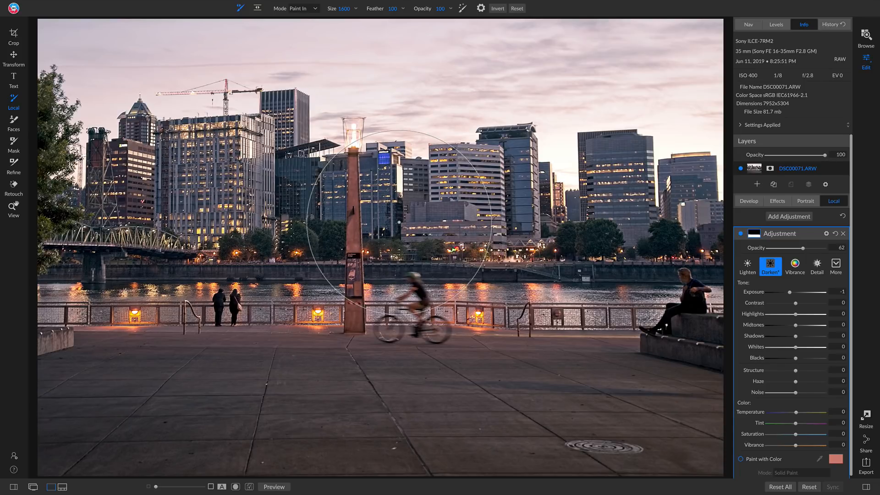
Step: Select DSC00071.ARW through DSC00075.ARW in the filmstrip and start syncing the settings from DSC00071.ARW
{"action": "left_click", "coordinate": [754, 233]}
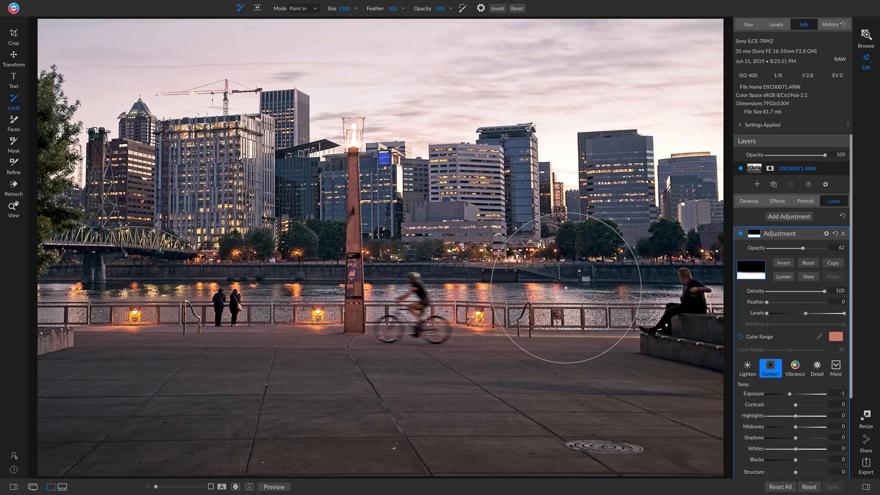
{"action": "key", "text": "w"}
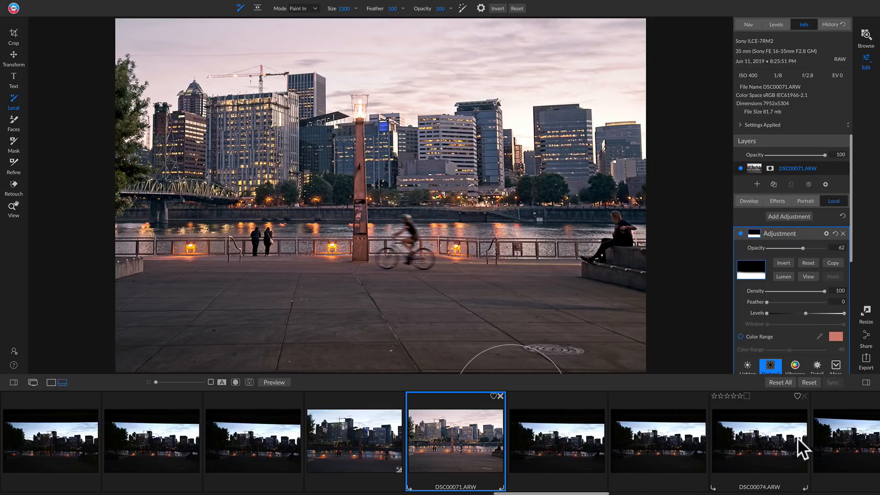
{"action": "left_click", "coordinate": [838, 435], "text": "shift"}
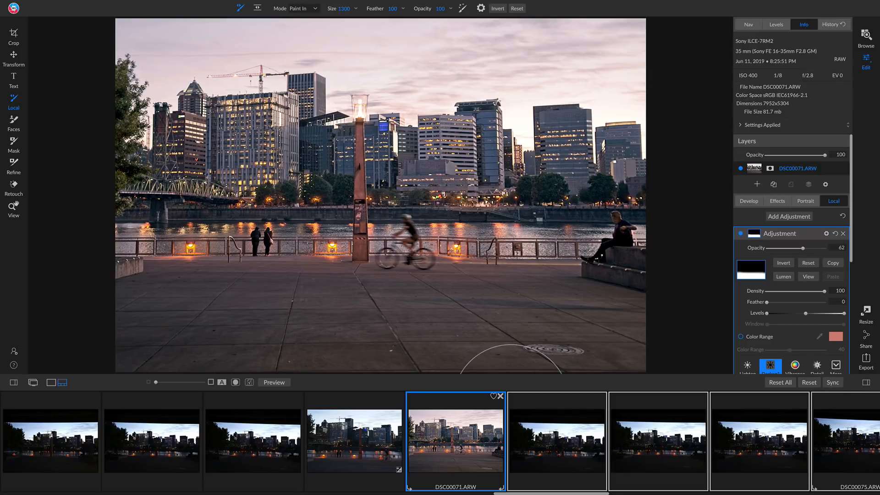
{"action": "left_click_drag", "start_coordinate": [199, 131], "coordinate": [450, 144]}
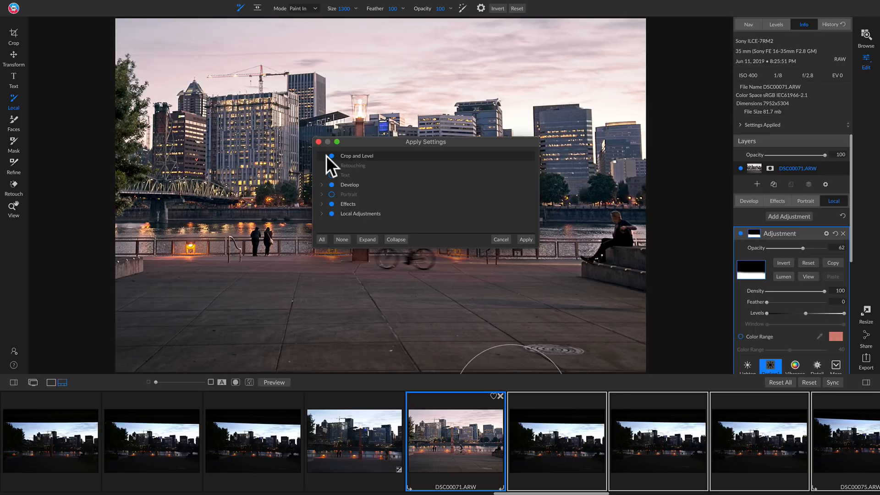
Step: Sync the Crop and Level, Develop, Effects and Local Adjustments settings to the selected photos, with Apply Masks enabled for effects and local adjustments
{"action": "left_click", "coordinate": [321, 186]}
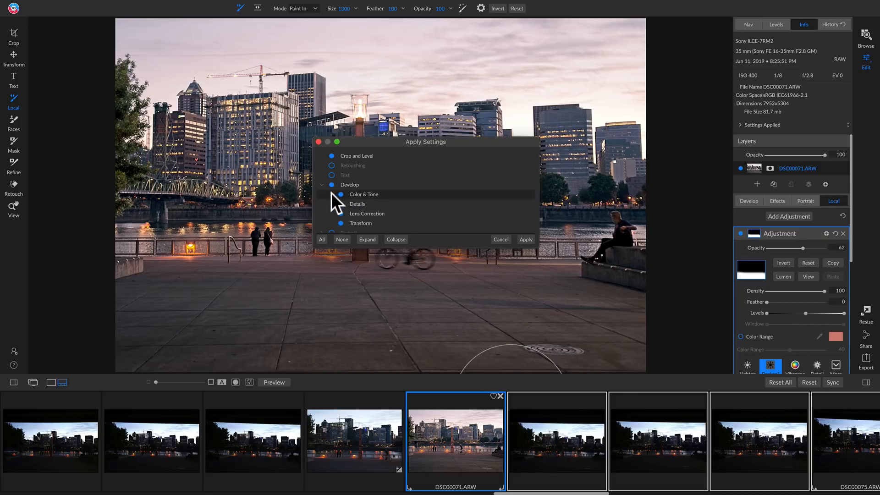
{"action": "left_click", "coordinate": [331, 193]}
{"action": "scroll", "coordinate": [365, 181], "scroll_direction": "down", "scroll_amount": 2}
{"action": "left_click", "coordinate": [340, 185]}
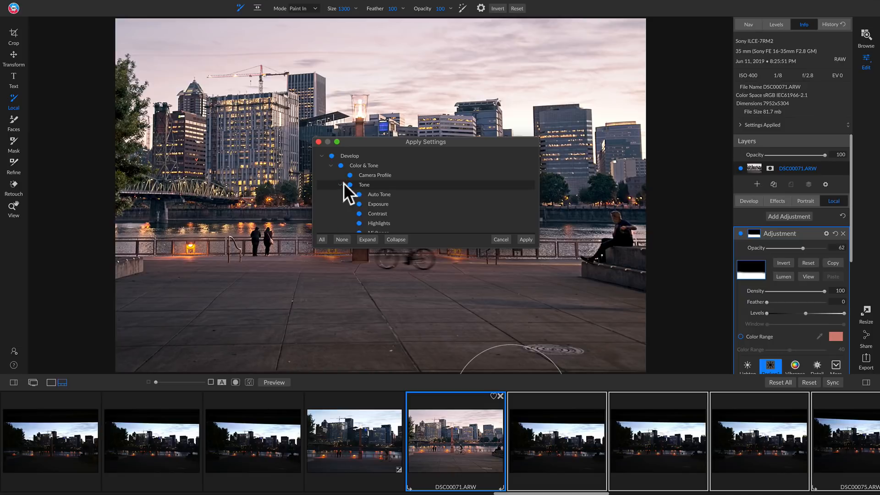
{"action": "scroll", "coordinate": [346, 182], "scroll_direction": "down", "scroll_amount": 3}
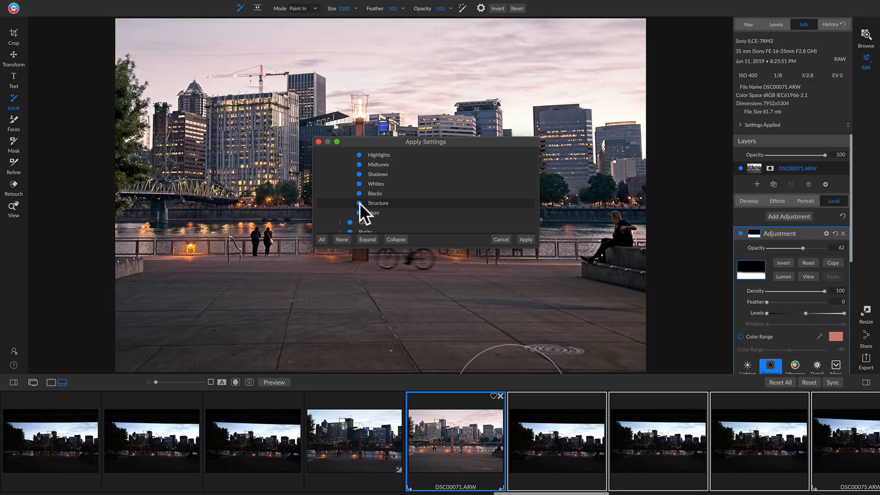
{"action": "scroll", "coordinate": [359, 202], "scroll_direction": "down", "scroll_amount": 5}
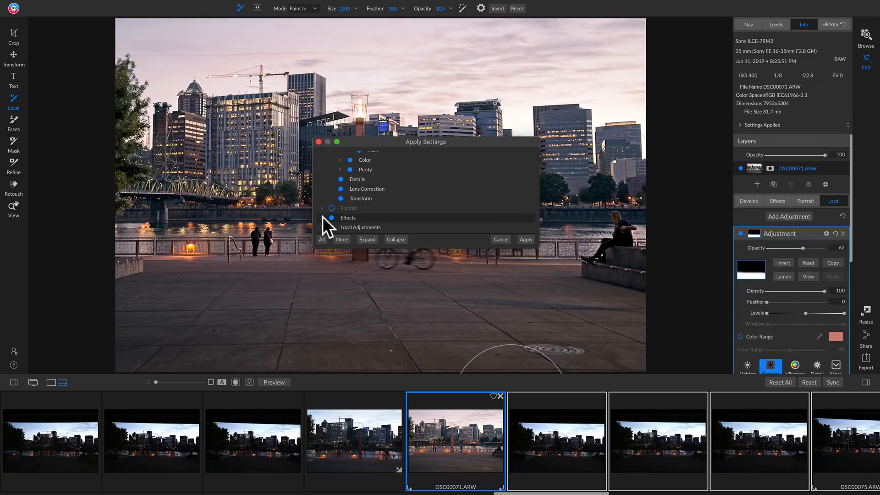
{"action": "left_click", "coordinate": [322, 217]}
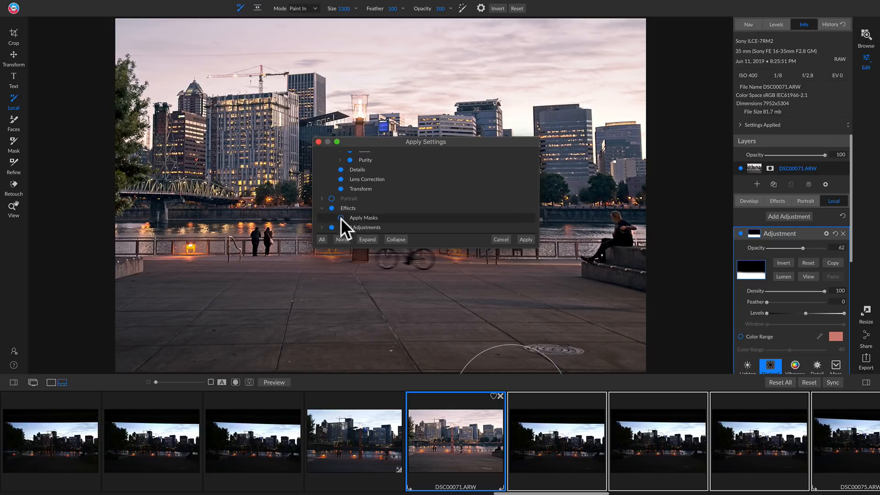
{"action": "left_click", "coordinate": [320, 227]}
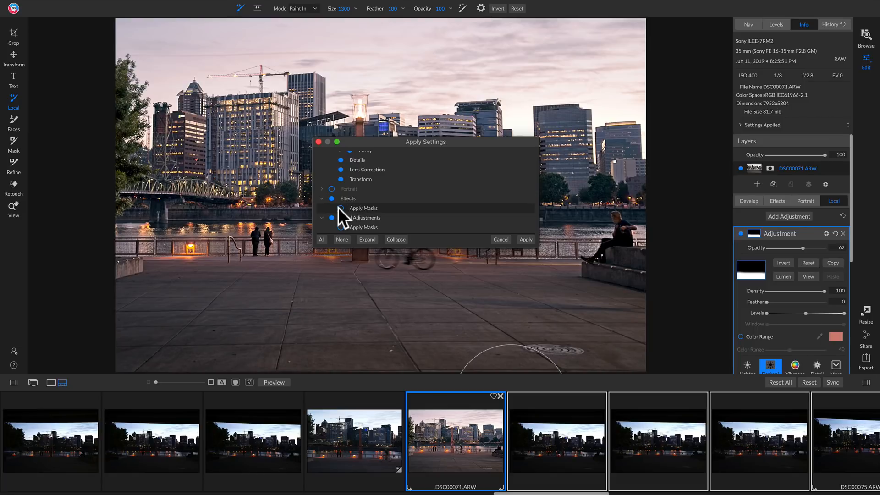
{"action": "left_click", "coordinate": [340, 208]}
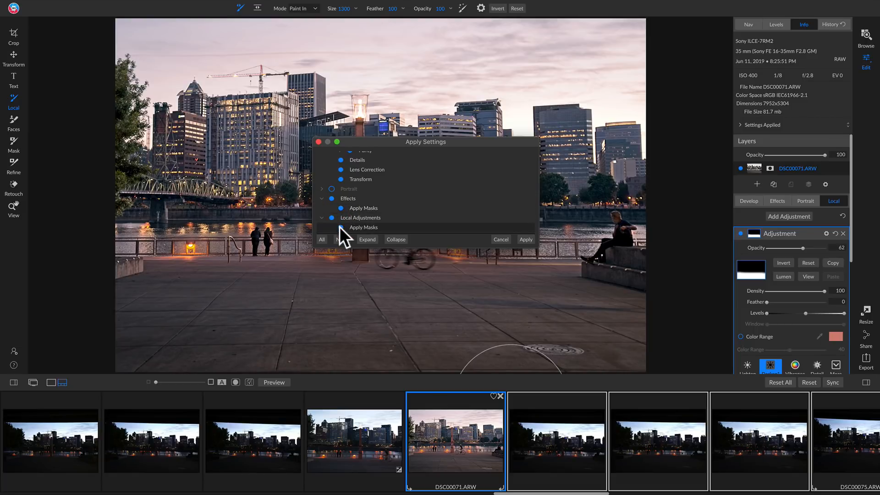
{"action": "left_click", "coordinate": [526, 239]}
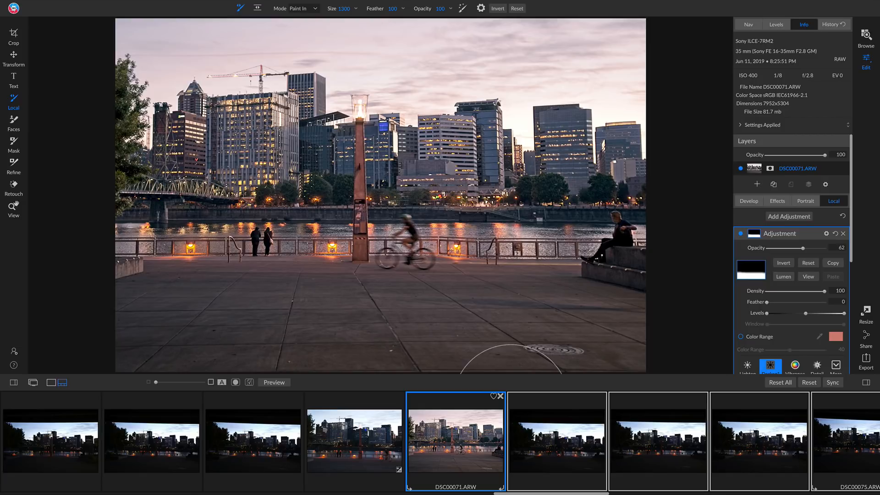
Step: Review the synced thumbnails, and view DSC00072.ARW enlarged without the filmstrip to check the synced edits
{"action": "scroll", "coordinate": [631, 426], "scroll_direction": "down", "scroll_amount": 2}
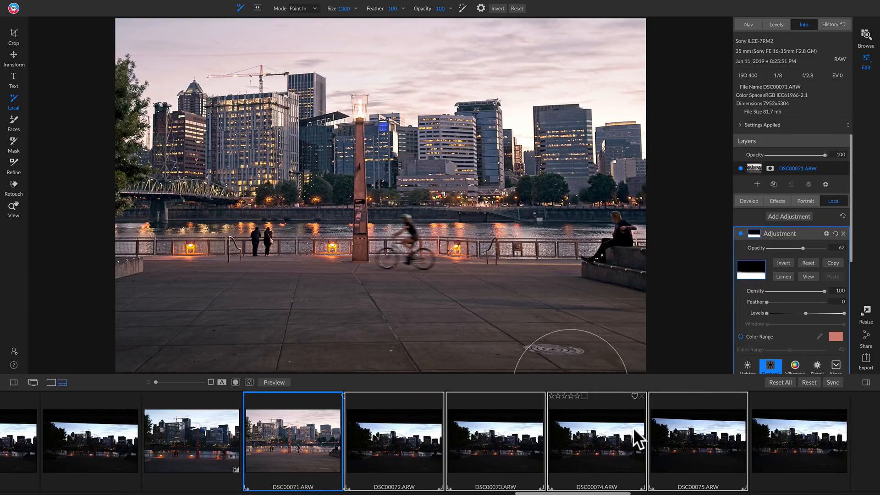
{"action": "scroll", "coordinate": [633, 427], "scroll_direction": "down", "scroll_amount": 2}
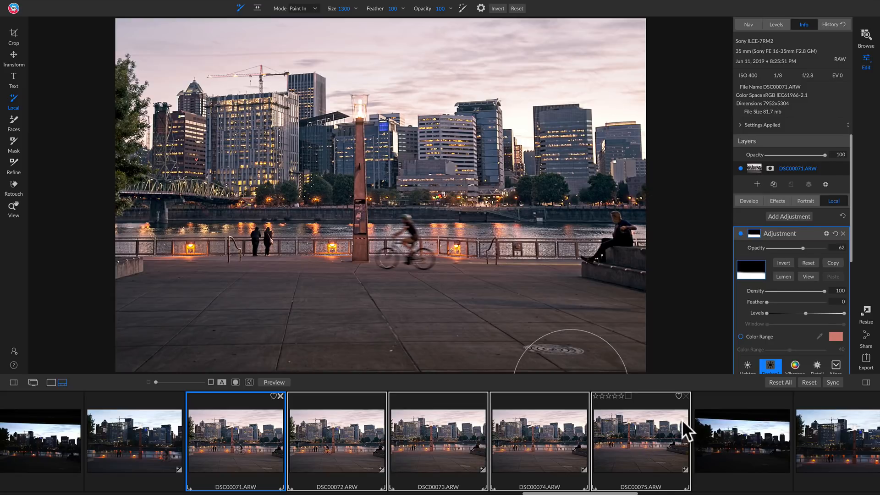
{"action": "left_click", "coordinate": [361, 430]}
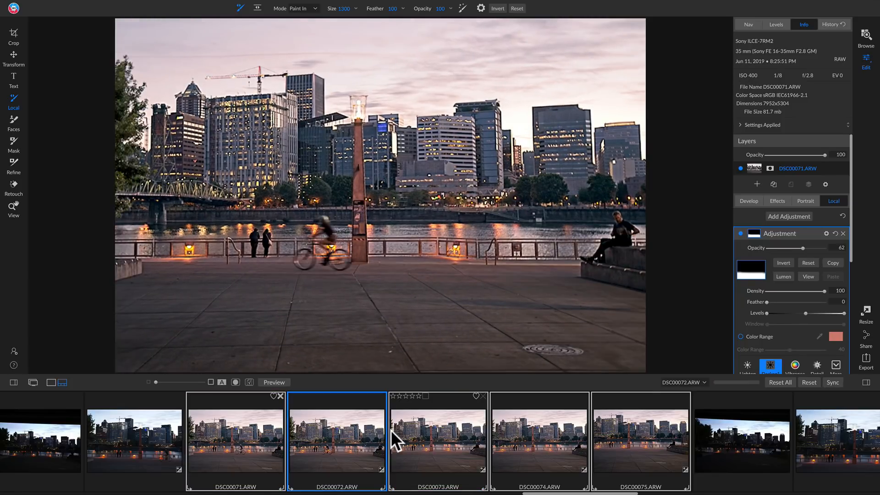
{"action": "key", "text": "e"}
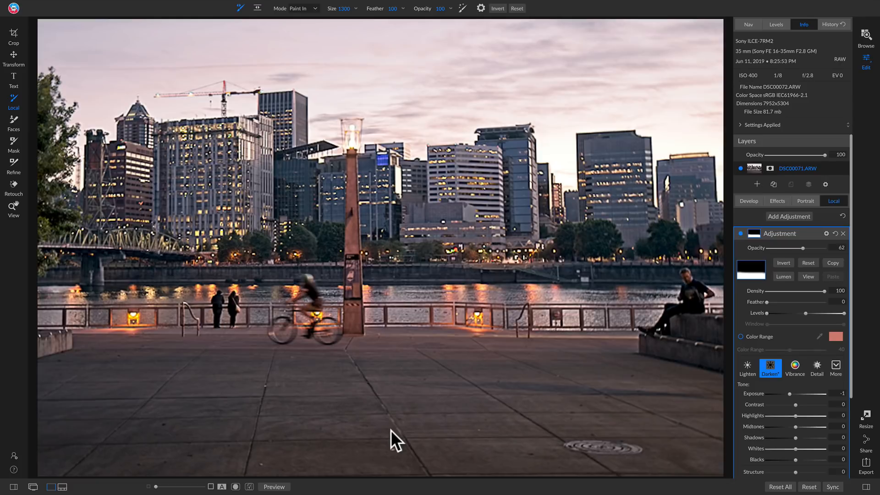
{"action": "key", "text": "z"}
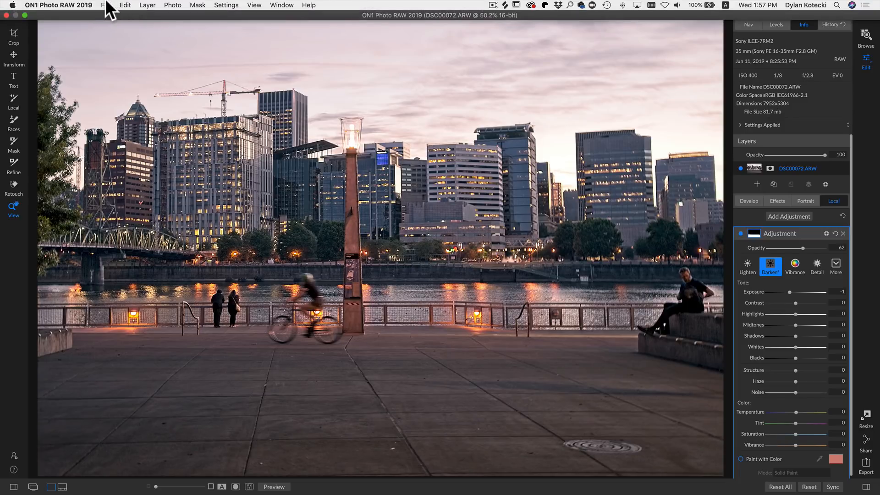
Step: Check the Quick Export save options for DSC00072 and leave without saving
{"action": "left_click", "coordinate": [106, 5]}
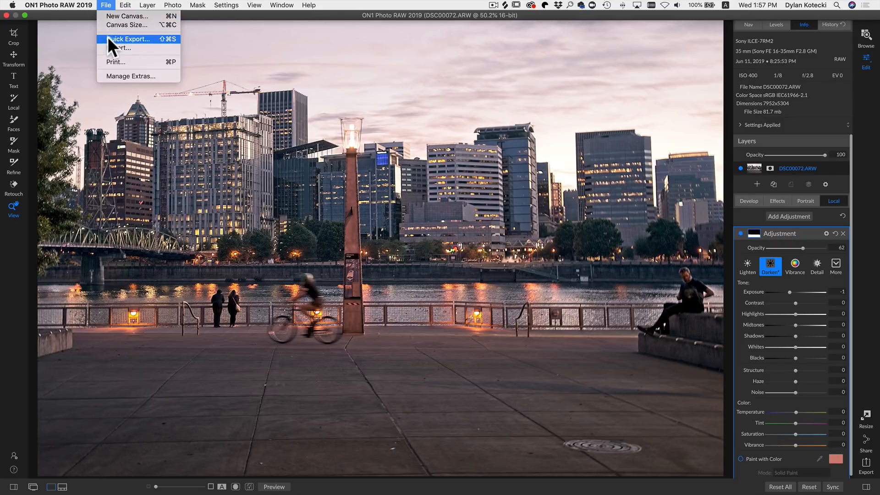
{"action": "left_click", "coordinate": [149, 39]}
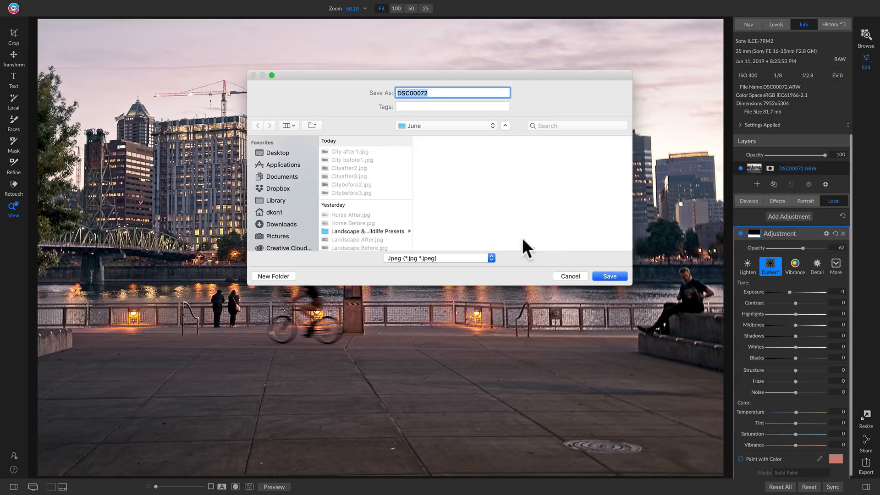
{"action": "left_click", "coordinate": [571, 276]}
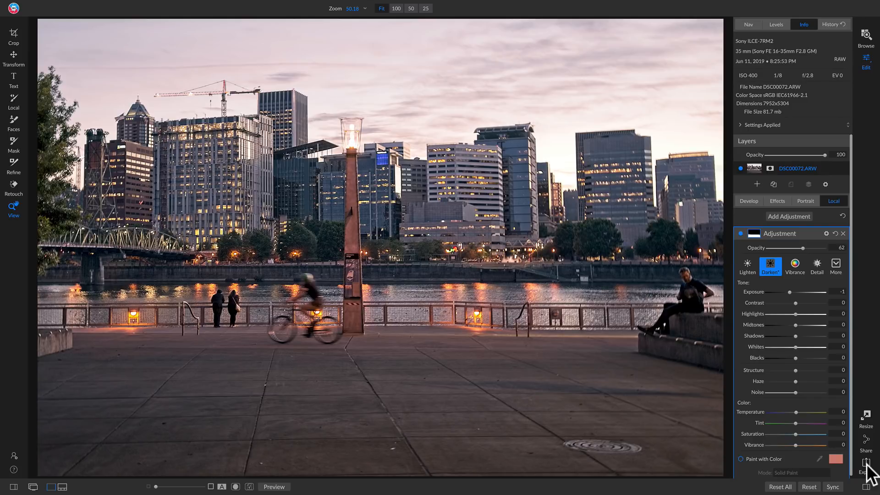
Step: Examine the full Export options for the photo, including the watermark settings, available file types and presets
{"action": "left_click", "coordinate": [867, 465]}
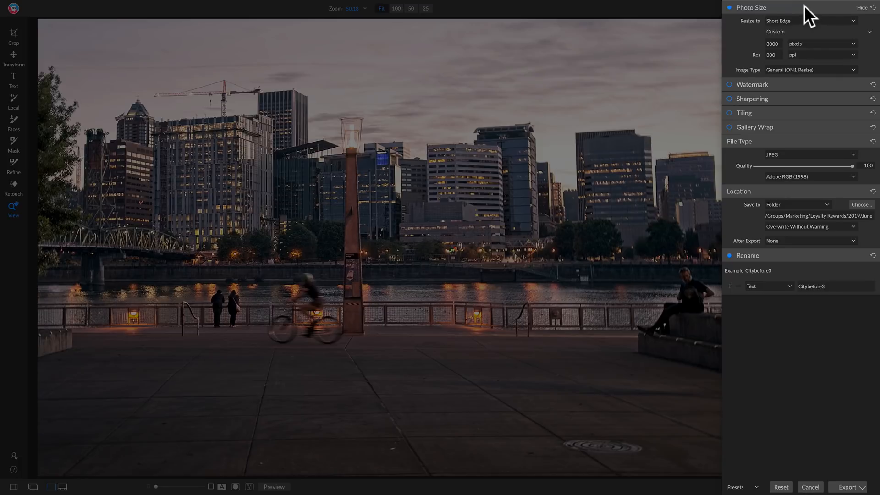
{"action": "left_click", "coordinate": [729, 84]}
{"action": "left_click", "coordinate": [729, 85]}
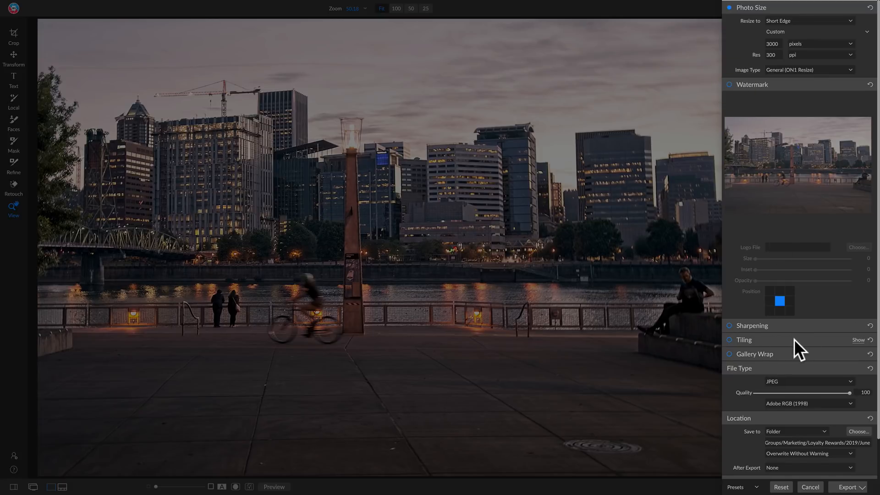
{"action": "scroll", "coordinate": [794, 339], "scroll_direction": "down", "scroll_amount": 2}
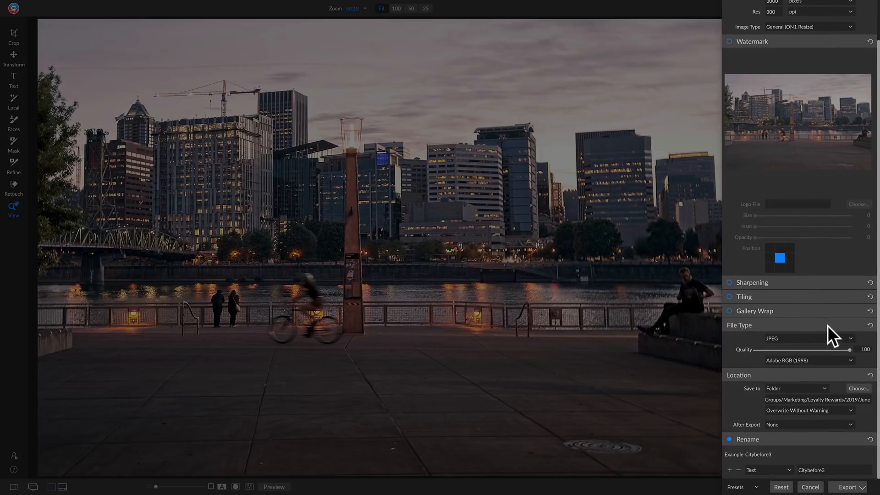
{"action": "left_click", "coordinate": [837, 338]}
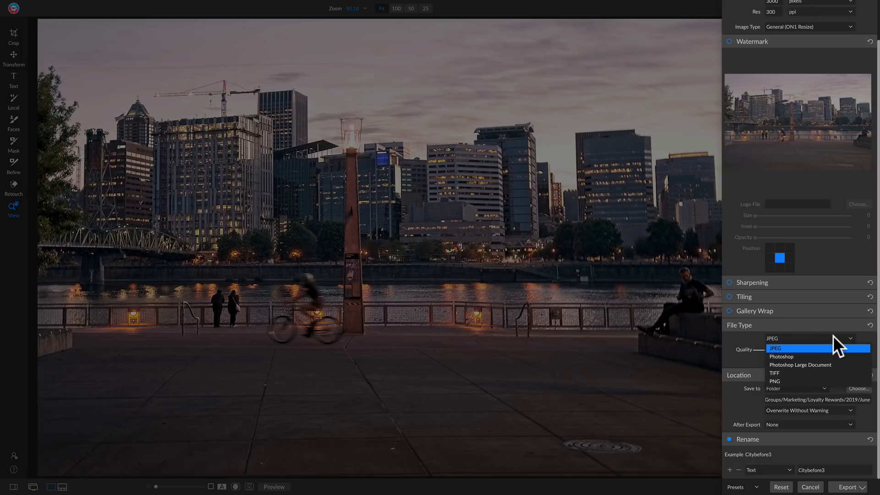
{"action": "left_click", "coordinate": [823, 335]}
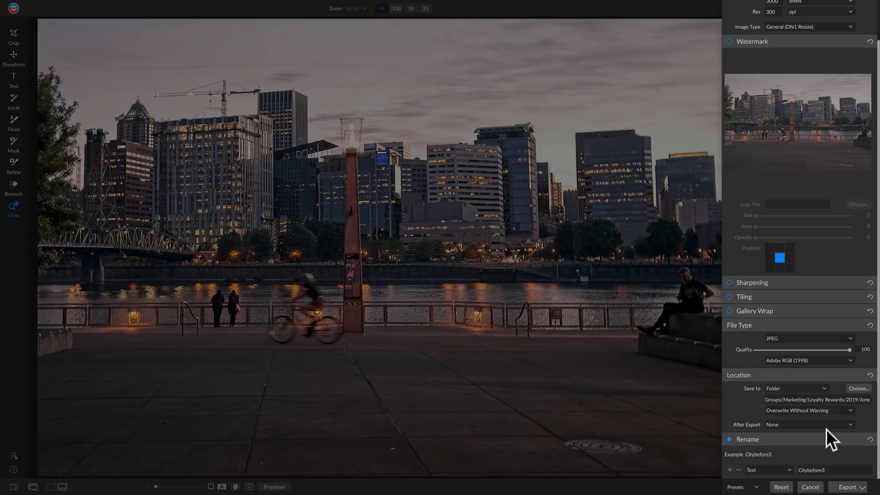
{"action": "left_click", "coordinate": [756, 486]}
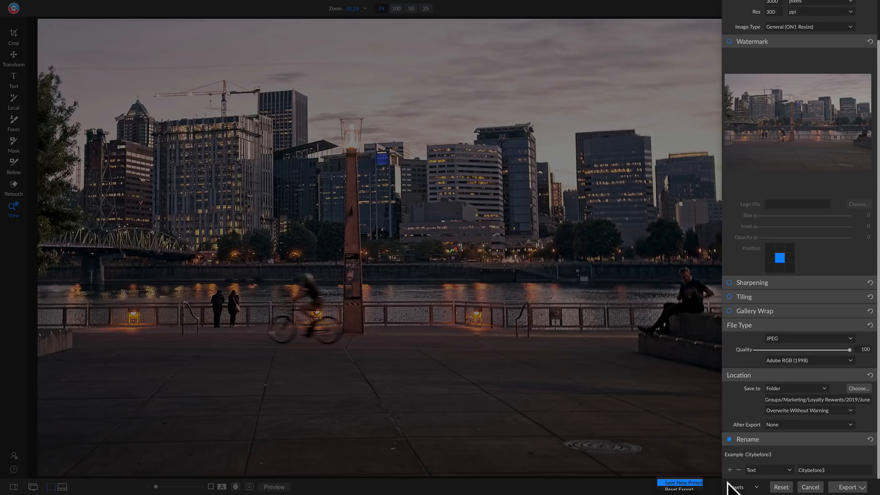
{"action": "left_click", "coordinate": [757, 488]}
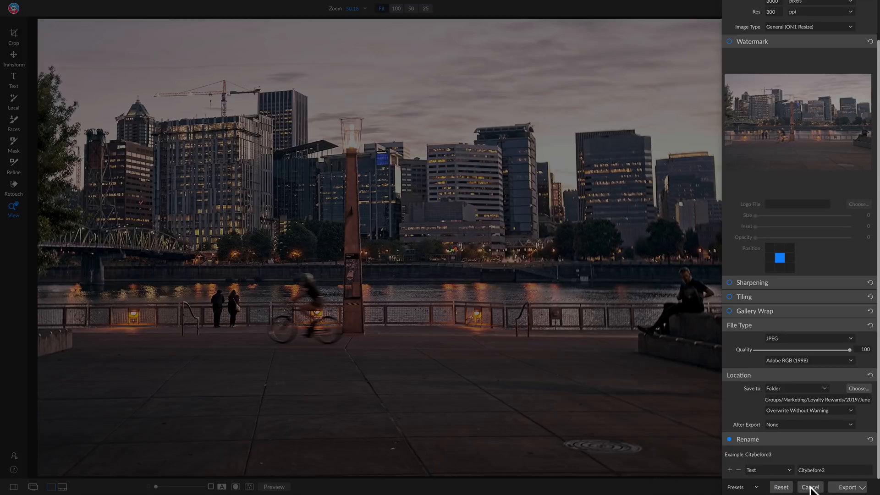